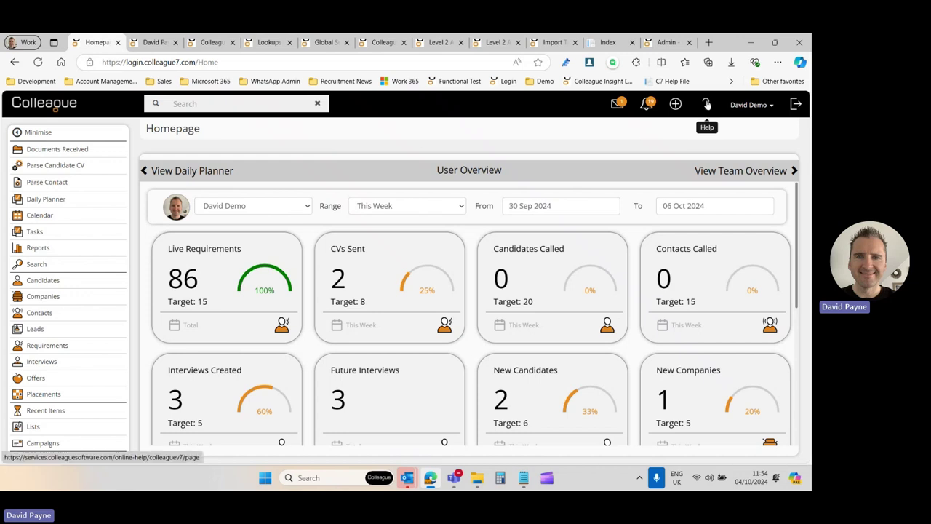
Open the online help file and bring up the release notes for version 24.09.02
{"action": "left_click", "coordinate": [706, 107]}
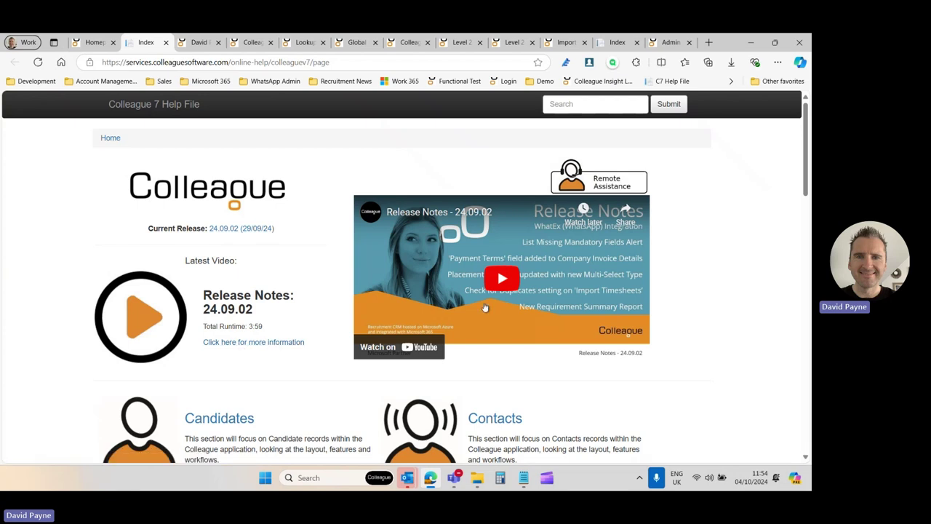
{"action": "left_click", "coordinate": [262, 344]}
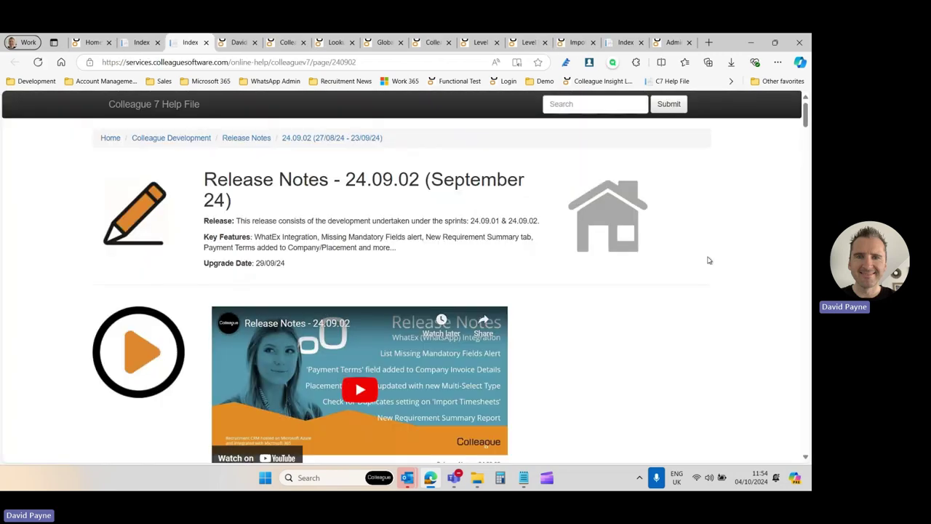
{"action": "scroll", "coordinate": [697, 251], "scroll_direction": "down", "scroll_amount": 1}
{"action": "left_click_drag", "start_coordinate": [806, 124], "coordinate": [804, 232]}
{"action": "scroll", "coordinate": [804, 231], "scroll_direction": "up", "scroll_amount": 20}
{"action": "scroll", "coordinate": [616, 341], "scroll_direction": "down", "scroll_amount": 5}
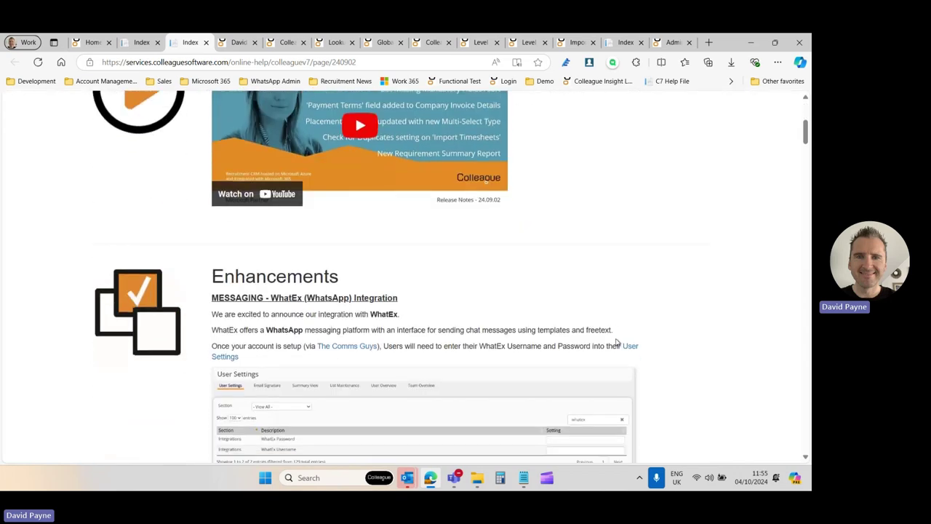
Read the WhatEx (WhatsApp) Integration section under Enhancements, through to its User Guide link
{"action": "scroll", "coordinate": [616, 341], "scroll_direction": "down", "scroll_amount": 1}
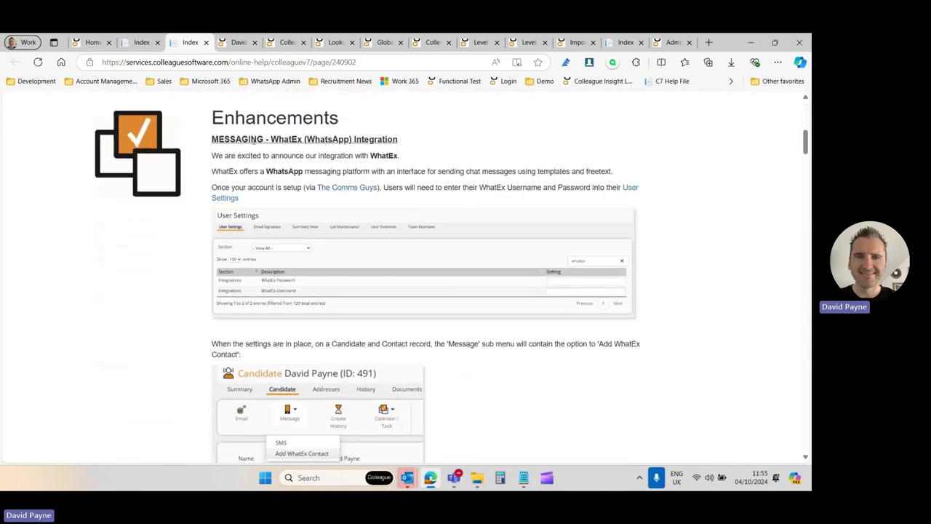
{"action": "left_click_drag", "start_coordinate": [268, 139], "coordinate": [389, 139]}
{"action": "left_click", "coordinate": [445, 143]}
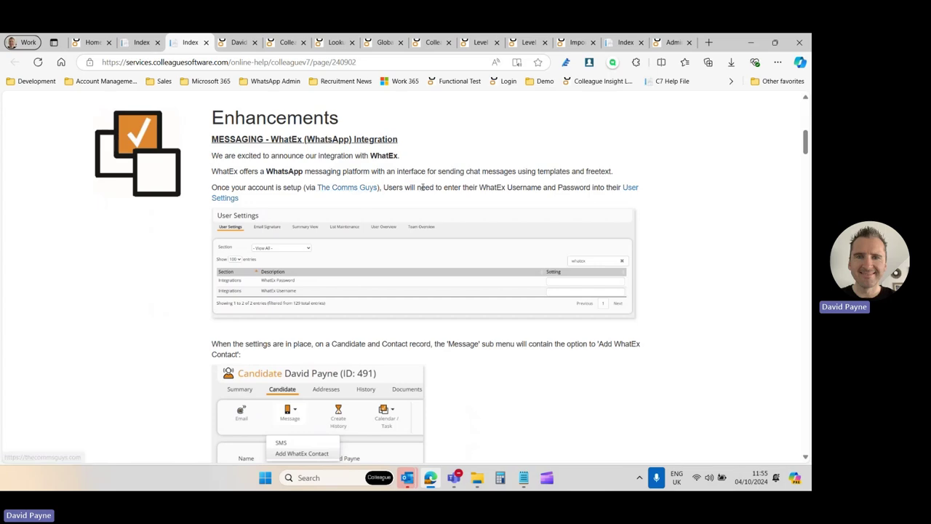
{"action": "scroll", "coordinate": [422, 187], "scroll_direction": "down", "scroll_amount": 1}
{"action": "scroll", "coordinate": [422, 187], "scroll_direction": "down", "scroll_amount": 15}
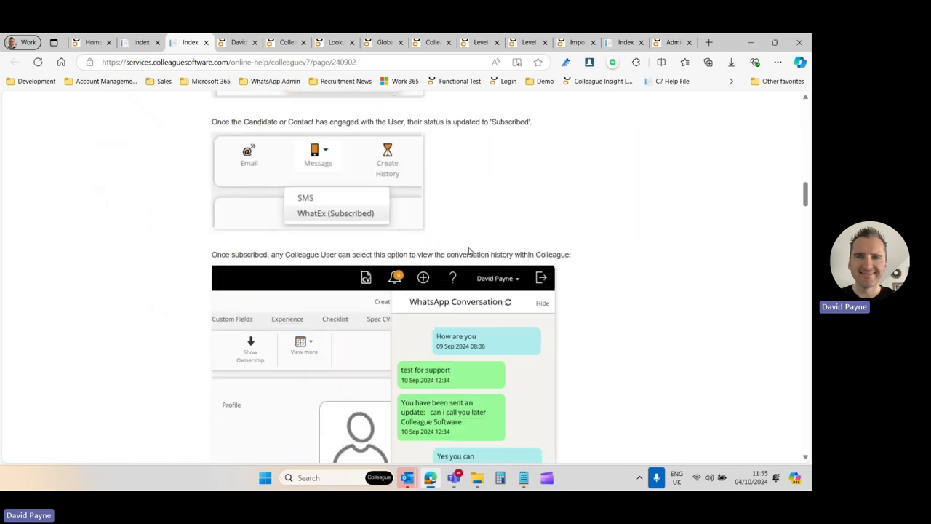
{"action": "scroll", "coordinate": [469, 251], "scroll_direction": "down", "scroll_amount": 6}
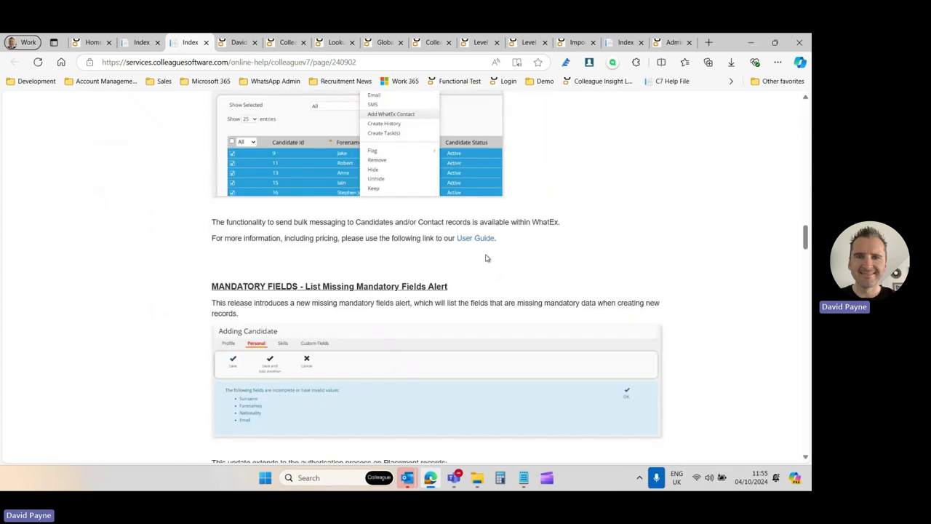
Open the linked WhatEx User Guide in a separate tab and look over its introduction
{"action": "middle_click", "coordinate": [485, 238]}
{"action": "left_click", "coordinate": [224, 42]}
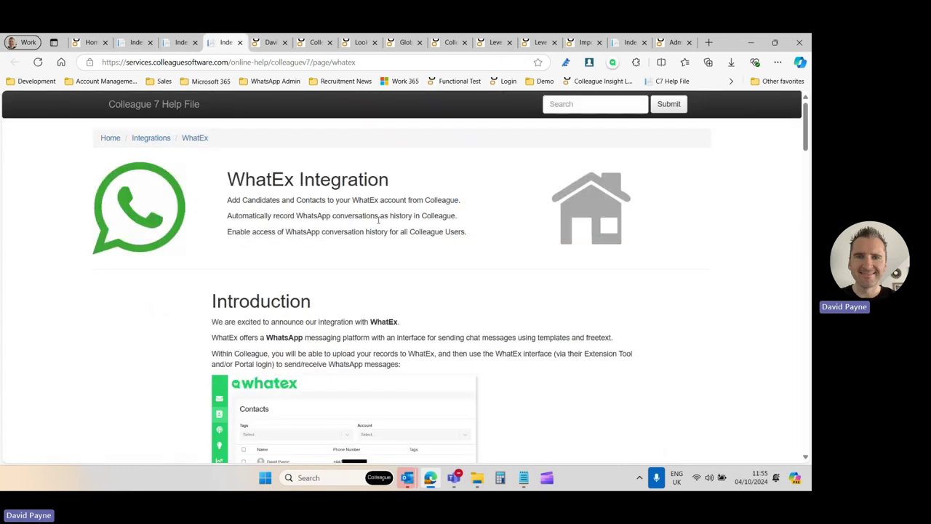
{"action": "scroll", "coordinate": [495, 240], "scroll_direction": "down", "scroll_amount": 3}
{"action": "scroll", "coordinate": [495, 241], "scroll_direction": "up", "scroll_amount": 4}
{"action": "left_click_drag", "start_coordinate": [801, 147], "coordinate": [784, 132]}
Go back to the release notes, switch to the open candidate record, and show its messaging options
{"action": "mouse_move", "coordinate": [179, 46]}
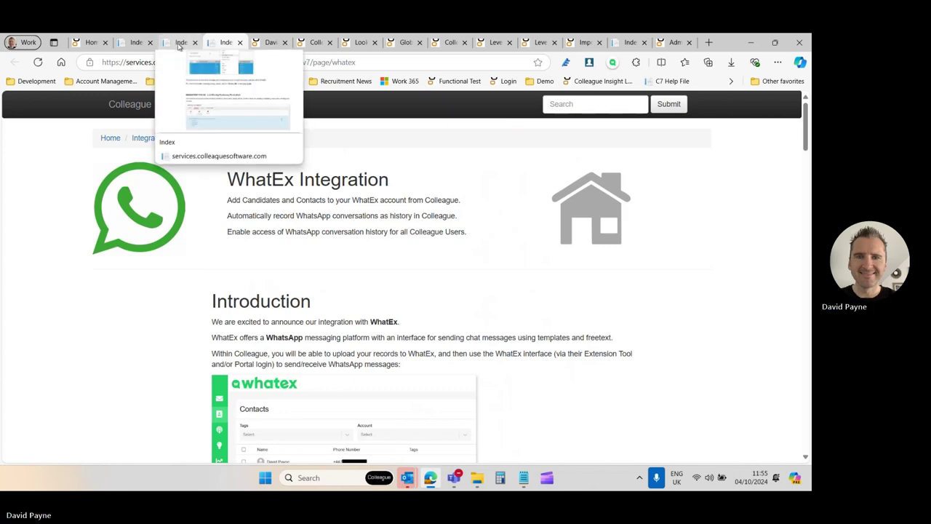
{"action": "left_click", "coordinate": [179, 46]}
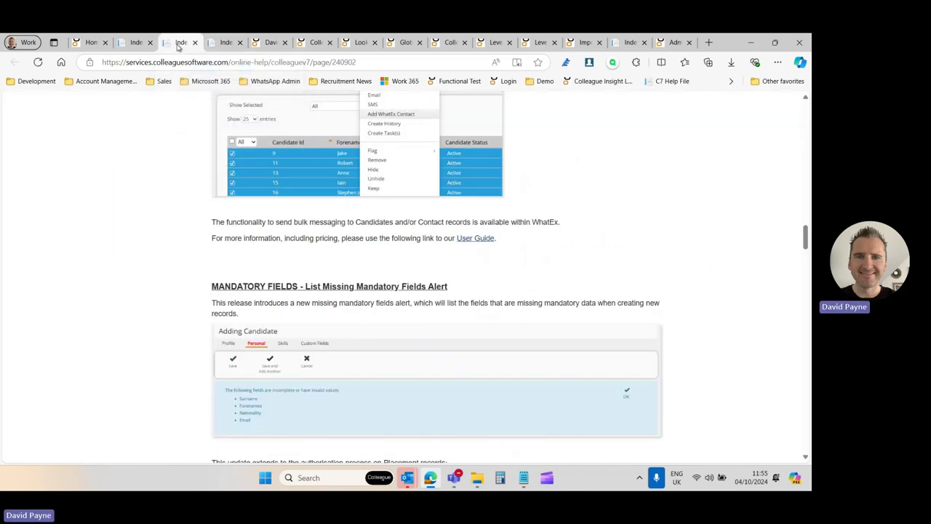
{"action": "left_click", "coordinate": [266, 44]}
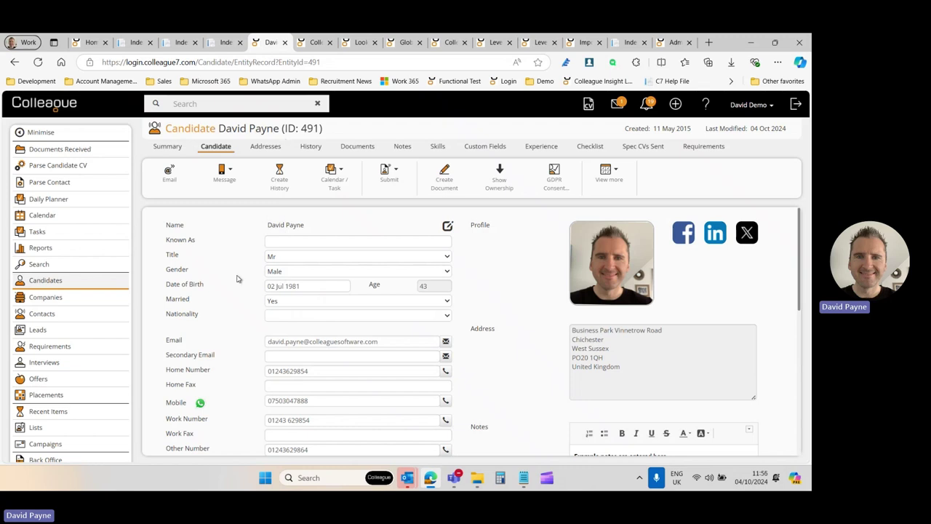
{"action": "left_click", "coordinate": [224, 176]}
{"action": "mouse_move", "coordinate": [221, 182]}
{"action": "left_click", "coordinate": [224, 175]}
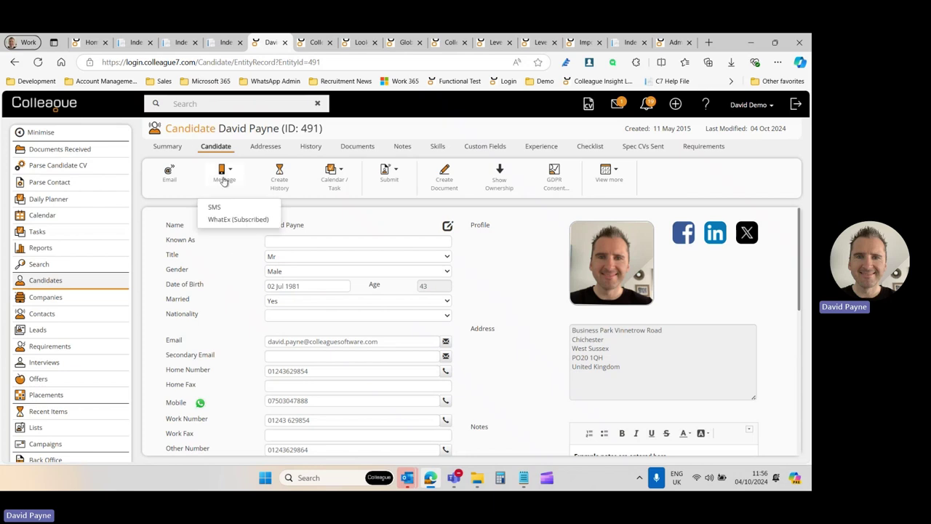
Check the WhatsApp message entries in the candidate's history, and return to the candidate details
{"action": "left_click", "coordinate": [311, 146]}
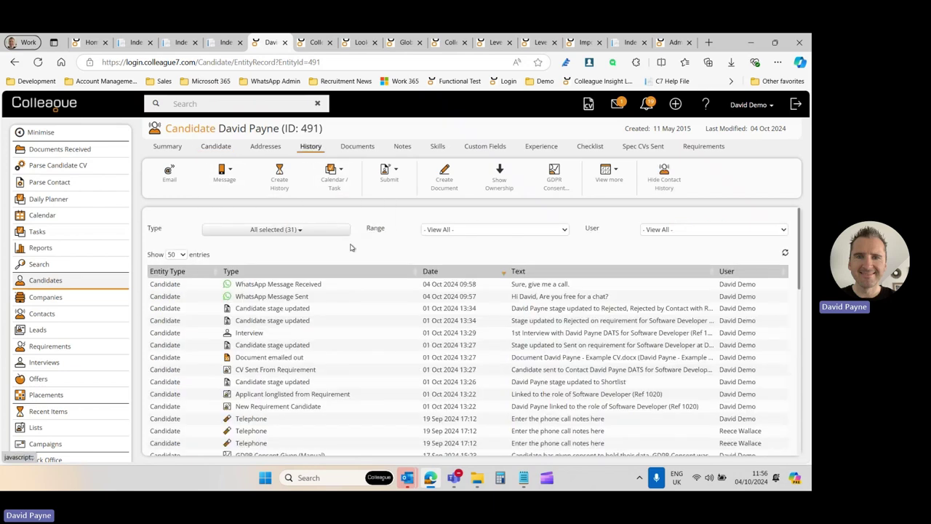
{"action": "mouse_move", "coordinate": [539, 289]}
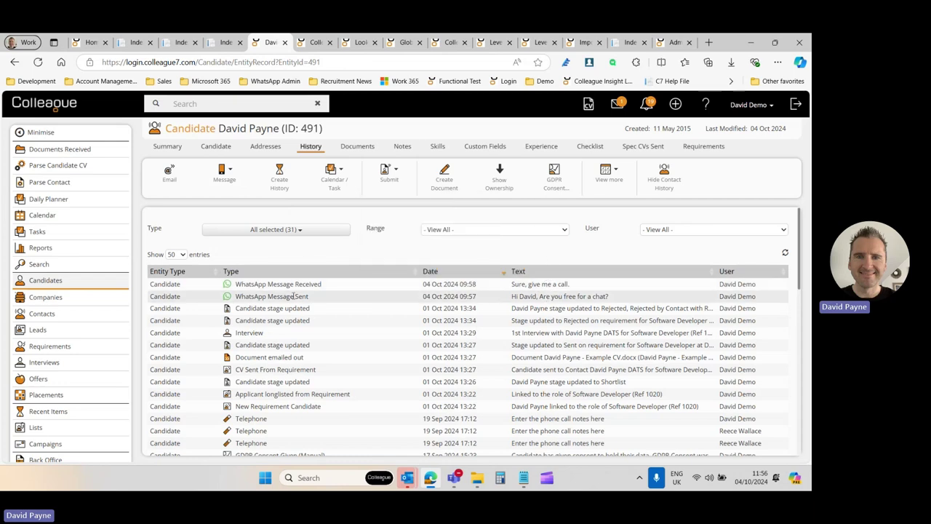
{"action": "left_click", "coordinate": [215, 148]}
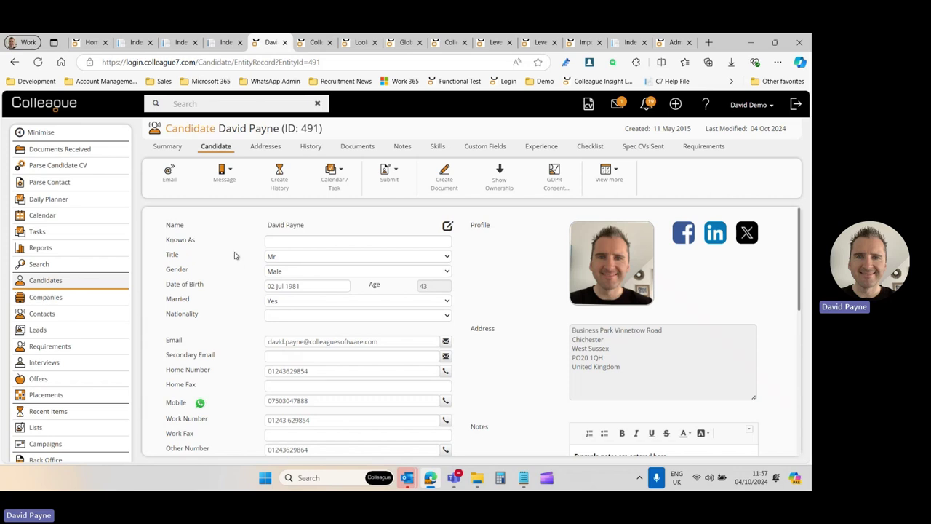
View the candidate's WhatsApp conversation through the WhatEx (Subscribed) message option, and hide it again
{"action": "left_click", "coordinate": [227, 180]}
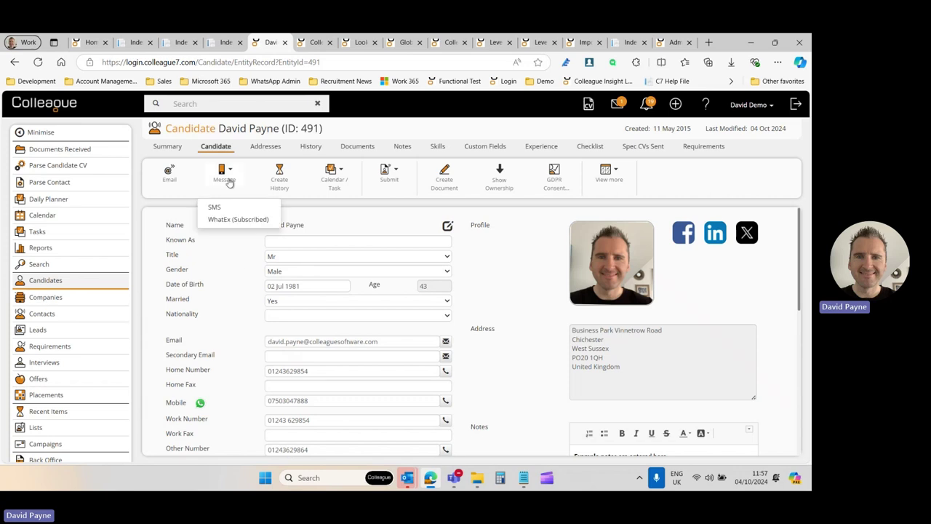
{"action": "left_click", "coordinate": [231, 219]}
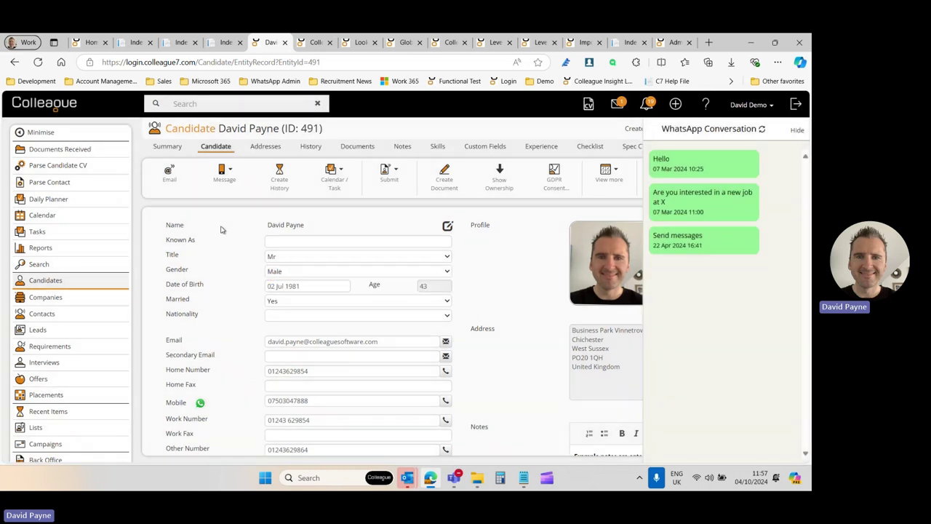
{"action": "left_click", "coordinate": [227, 182]}
{"action": "left_click", "coordinate": [230, 225]}
{"action": "left_click", "coordinate": [797, 131]}
{"action": "left_click", "coordinate": [224, 176]}
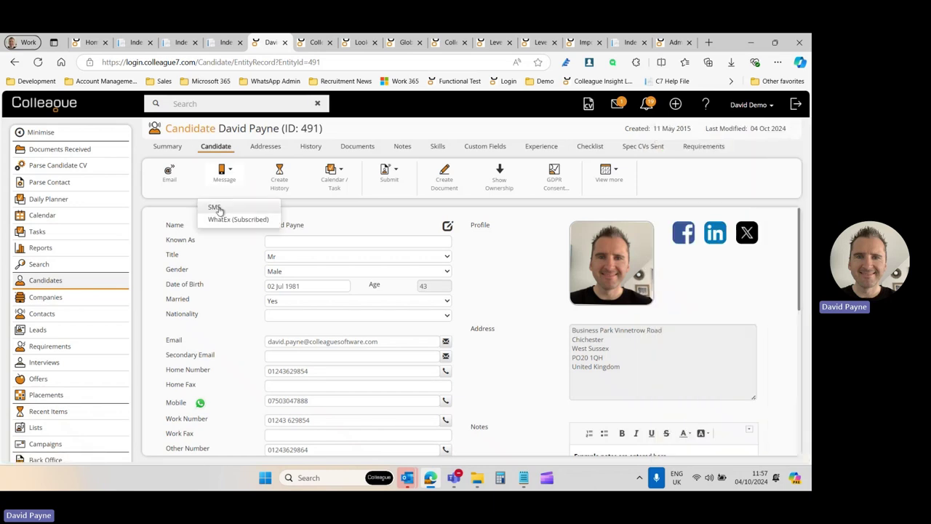
{"action": "left_click", "coordinate": [230, 220]}
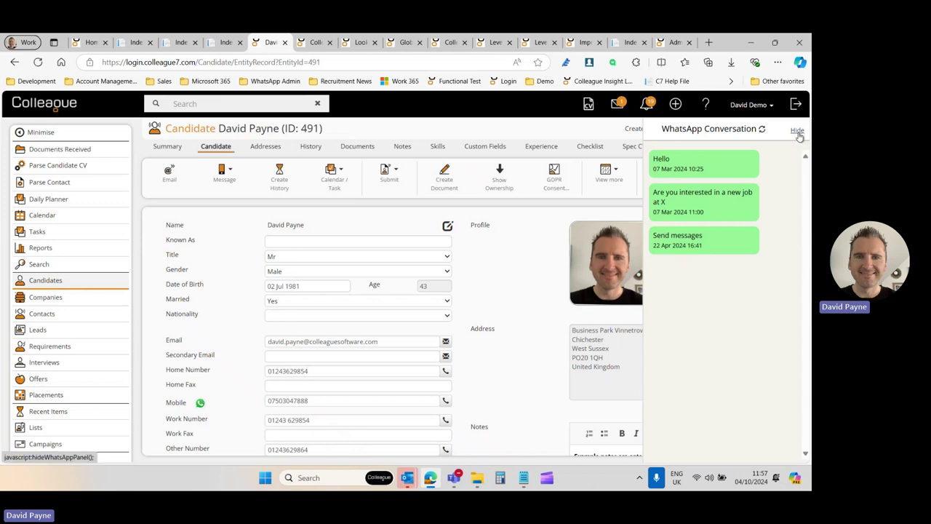
{"action": "left_click", "coordinate": [798, 131]}
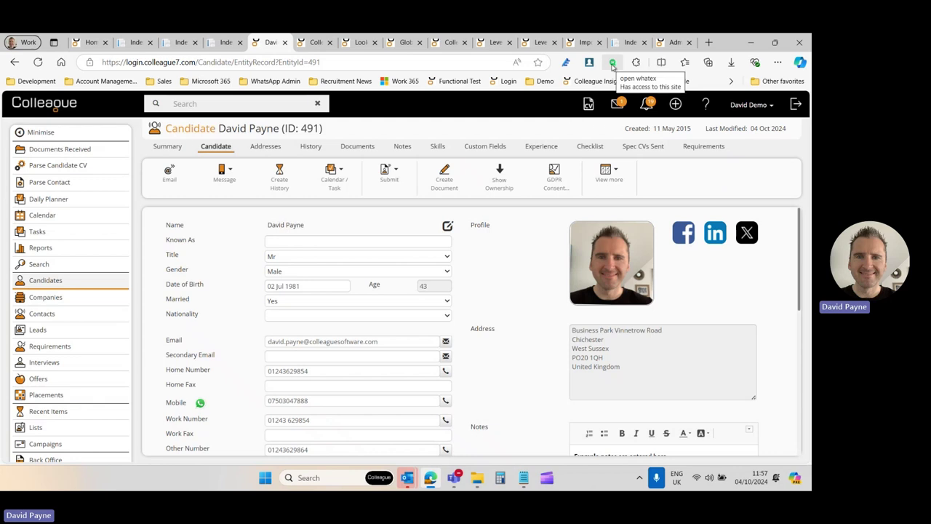
Open the WhatEx browser extension to view its conversation list, and close it
{"action": "left_click", "coordinate": [613, 64]}
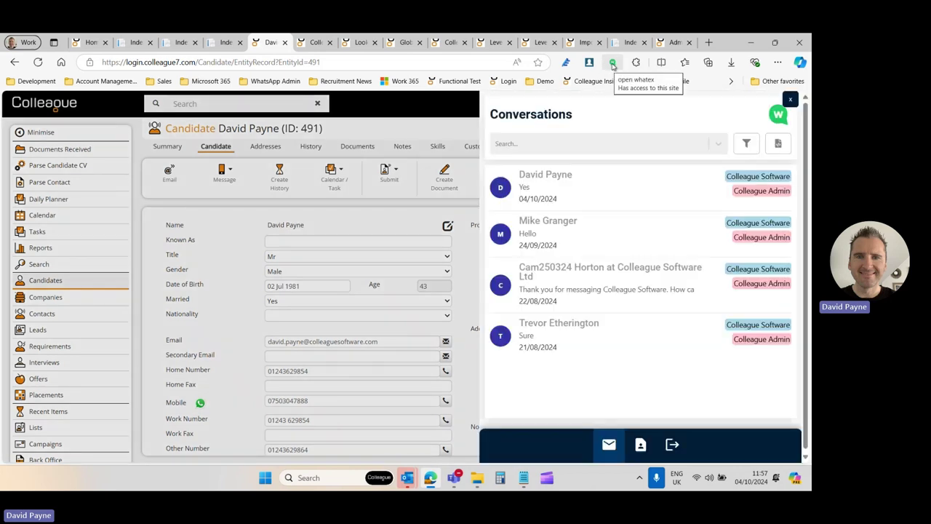
{"action": "left_click", "coordinate": [613, 64]}
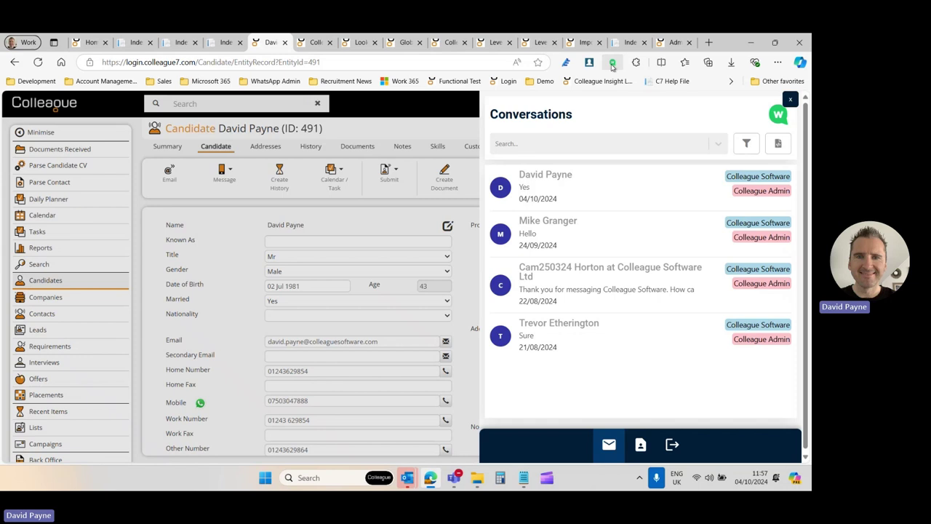
{"action": "left_click", "coordinate": [791, 101]}
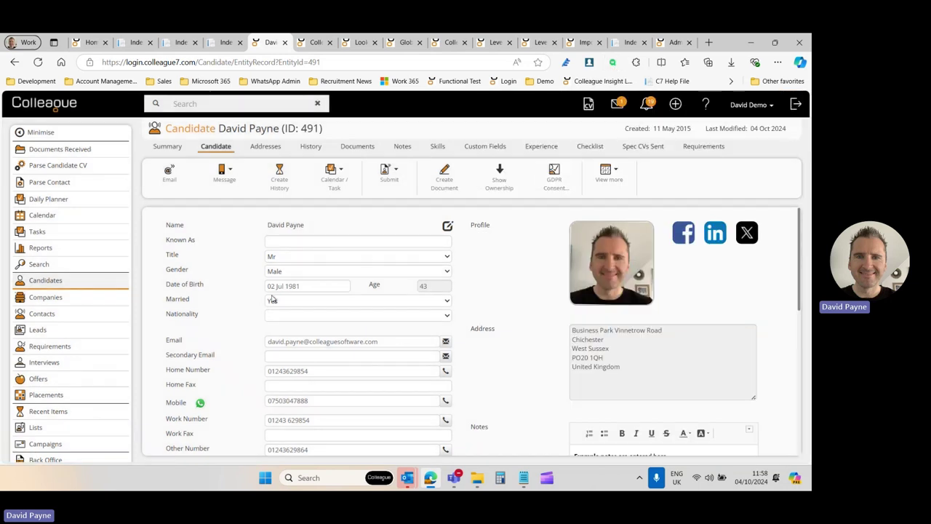
Open the WhatsApp Send Message form for the candidate's mobile number and try out the free-text message field
{"action": "left_click", "coordinate": [200, 404]}
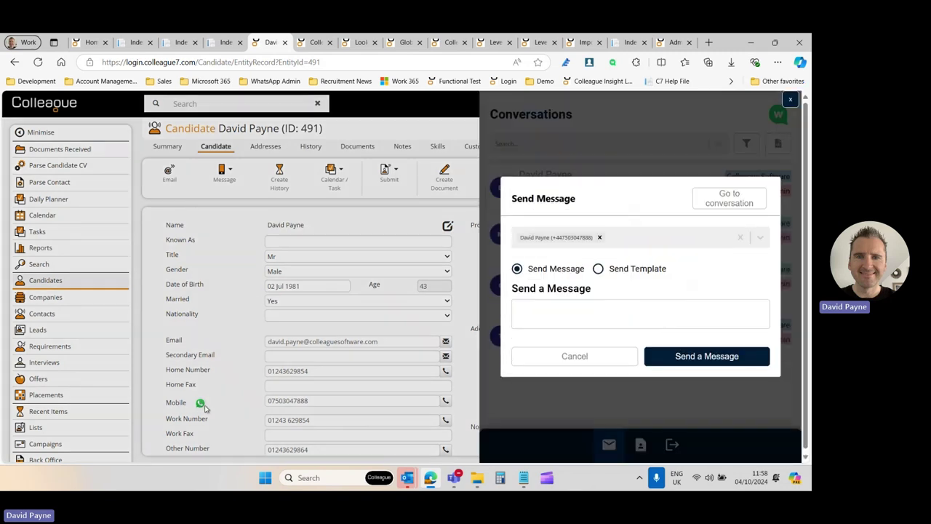
{"action": "left_click", "coordinate": [615, 316]}
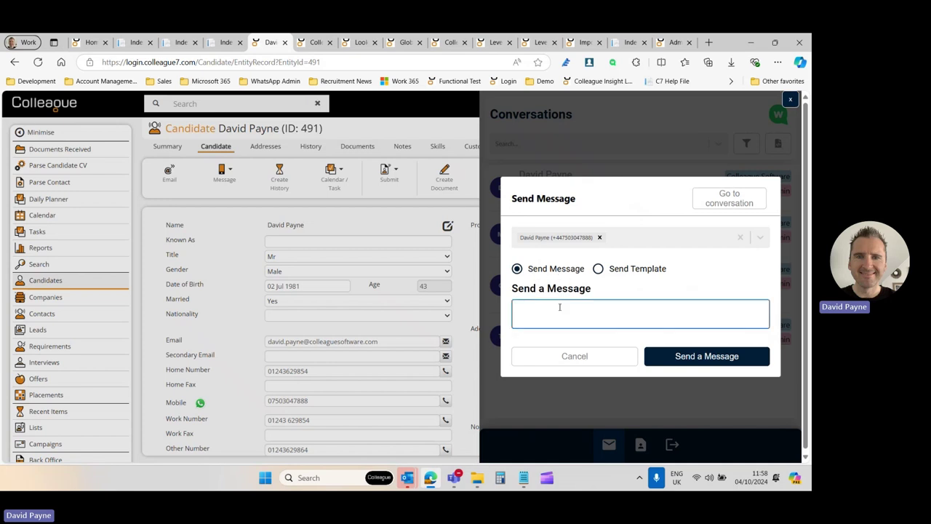
{"action": "type", "text": "cbvzsf"}
{"action": "key", "text": "BackSpace"}
{"action": "key", "text": "BackSpace"}
{"action": "key", "text": "BackSpace"}
{"action": "key", "text": "BackSpace"}
{"action": "key", "text": "BackSpace"}
Switch the message form to Send Template and view the available template messages
{"action": "left_click", "coordinate": [598, 269]}
{"action": "left_click", "coordinate": [587, 315]}
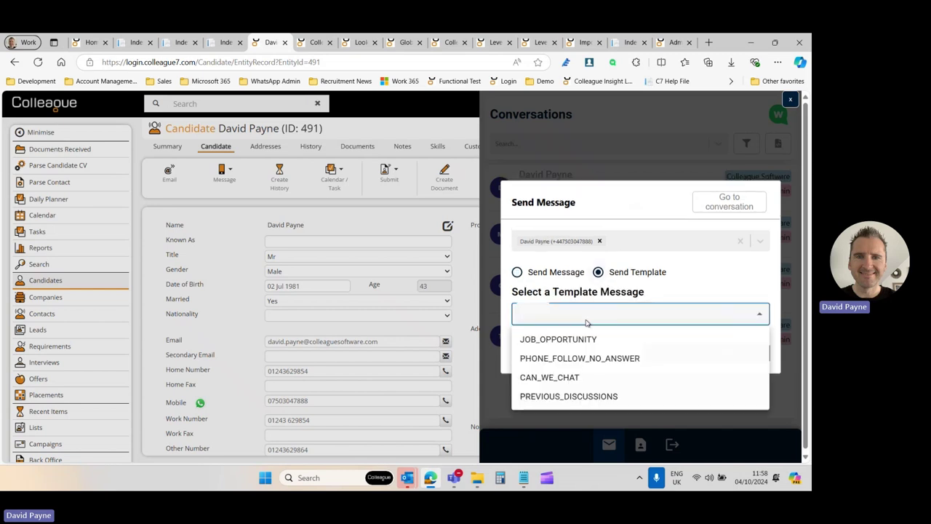
{"action": "left_click", "coordinate": [671, 282]}
Go to the candidate's WhatEx conversation, inspect its attachment and emoji options, and close the extension
{"action": "left_click", "coordinate": [724, 207]}
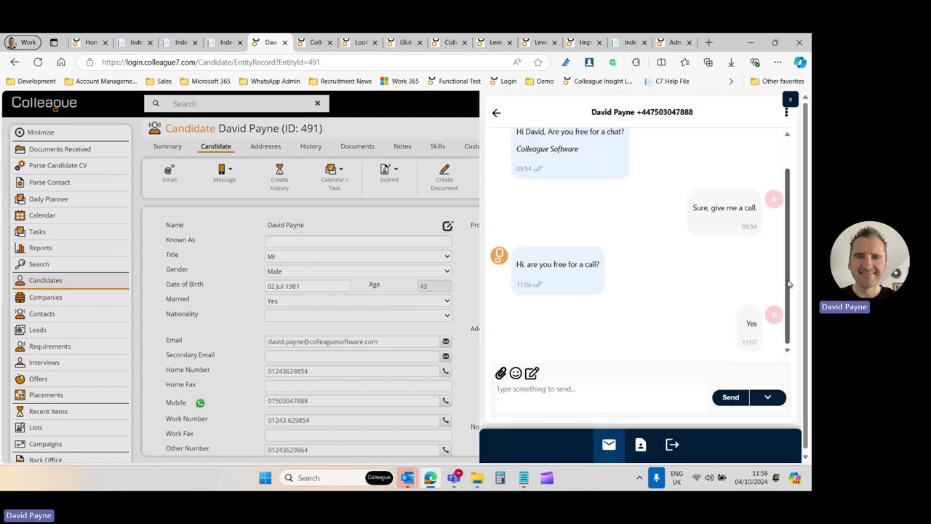
{"action": "scroll", "coordinate": [791, 238], "scroll_direction": "up", "scroll_amount": 2}
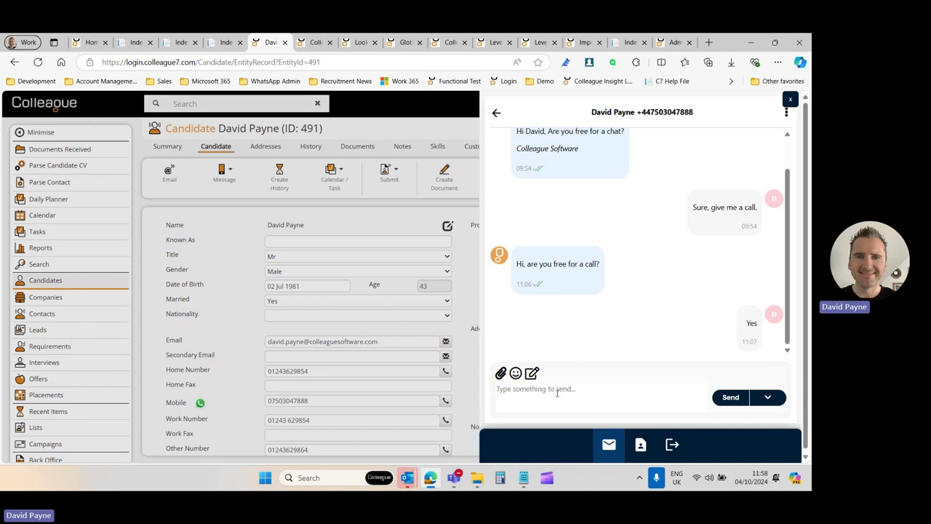
{"action": "left_click", "coordinate": [501, 374]}
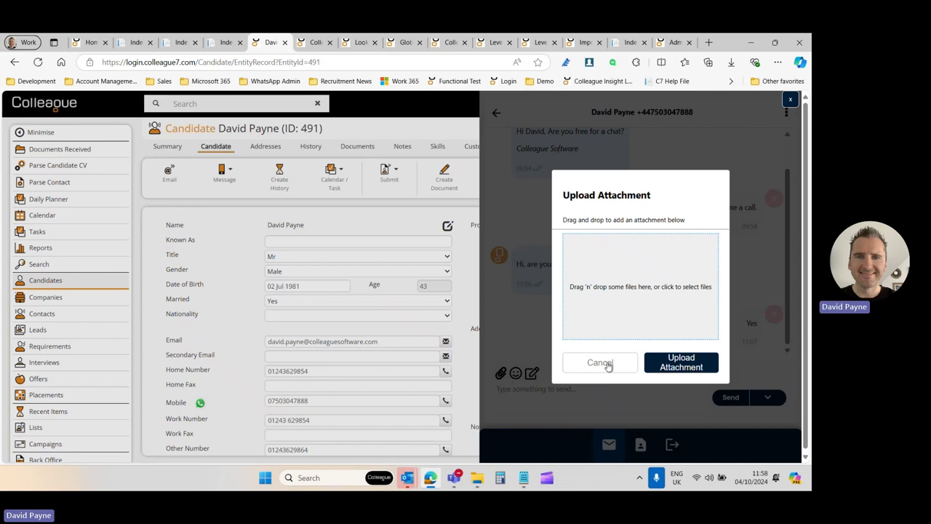
{"action": "left_click", "coordinate": [600, 364]}
{"action": "left_click", "coordinate": [515, 373]}
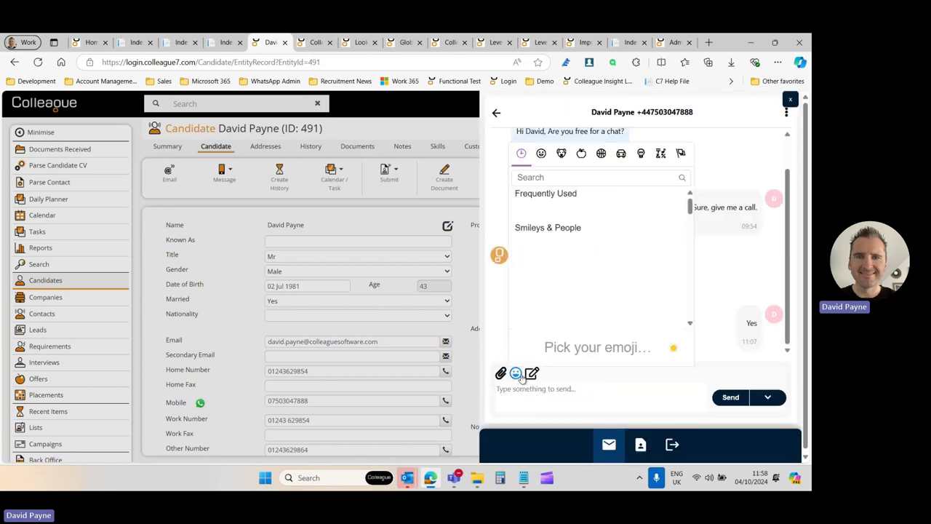
{"action": "left_click", "coordinate": [592, 397]}
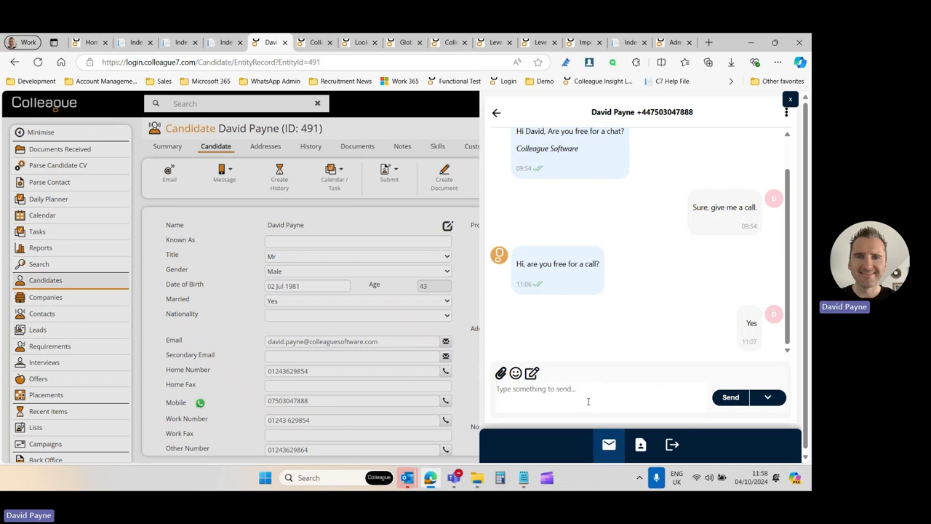
{"action": "left_click", "coordinate": [791, 99]}
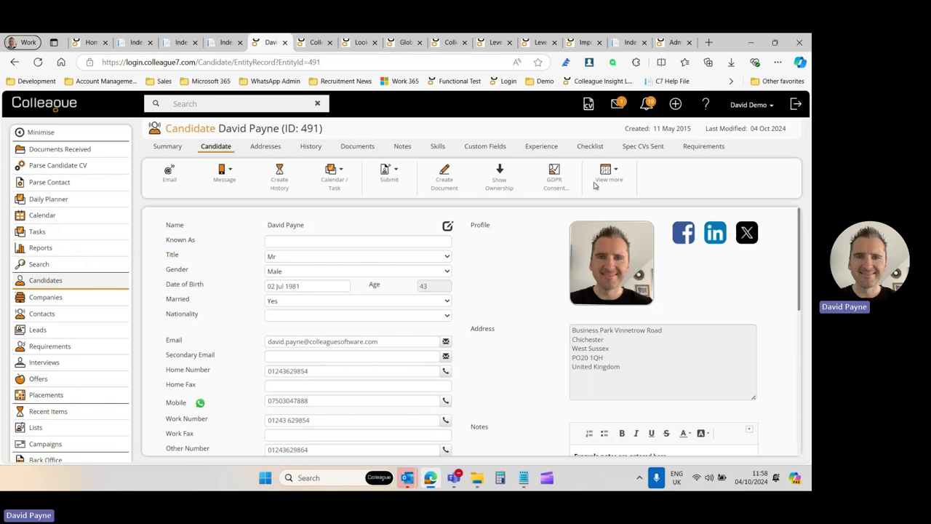
Open the WhatEx web portal at portal.whatex.app in a new browser tab
{"action": "left_click", "coordinate": [707, 42]}
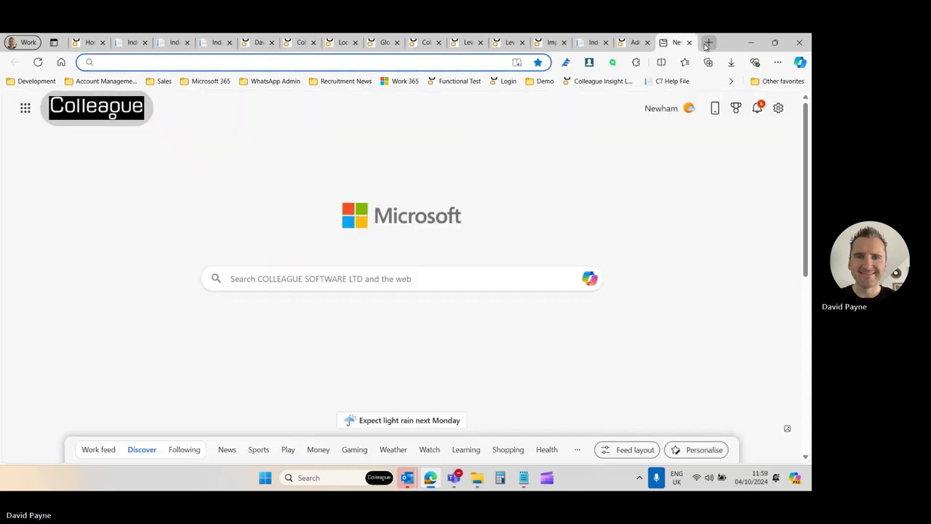
{"action": "type", "text": "portal.colleague7.com"}
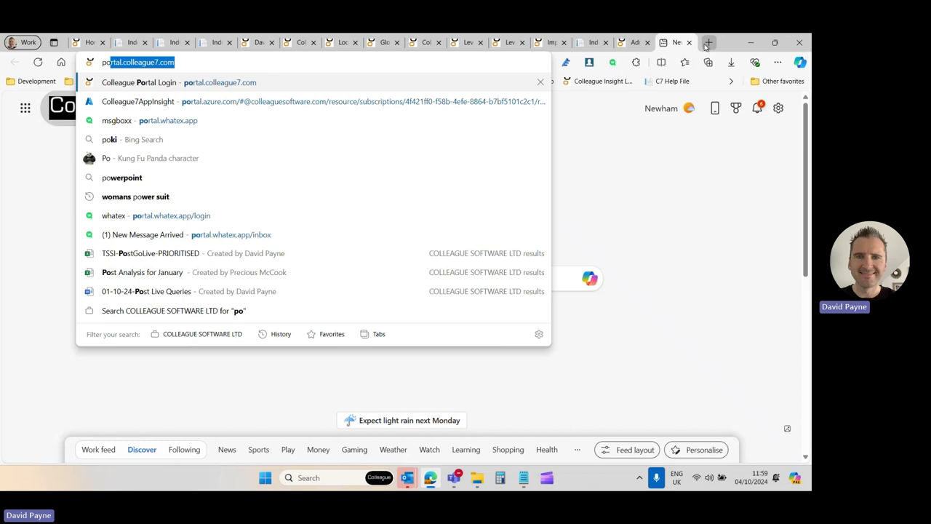
{"action": "key", "text": "Down"}
{"action": "key", "text": "Down"}
{"action": "key", "text": "Return"}
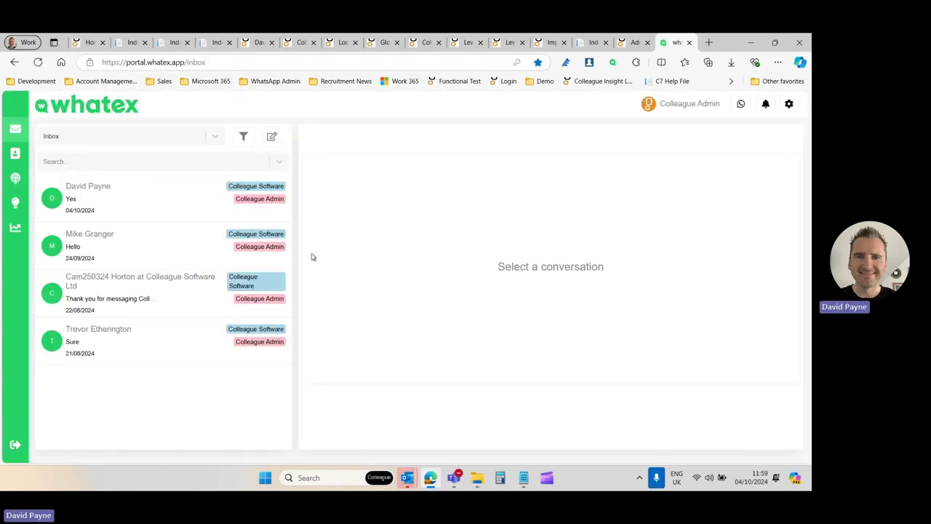
View the most recent conversation in the WhatEx inbox, followed by the portal's Contacts list
{"action": "left_click", "coordinate": [179, 208]}
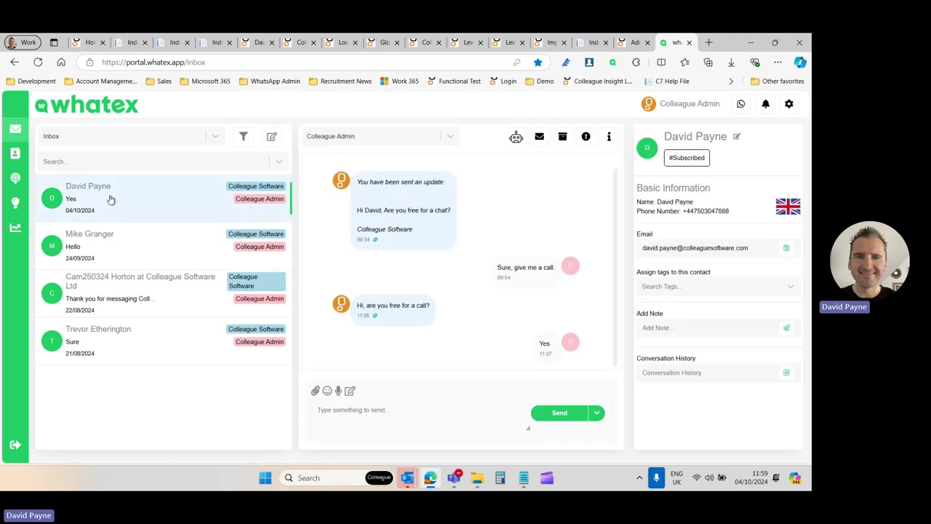
{"action": "left_click", "coordinate": [16, 153]}
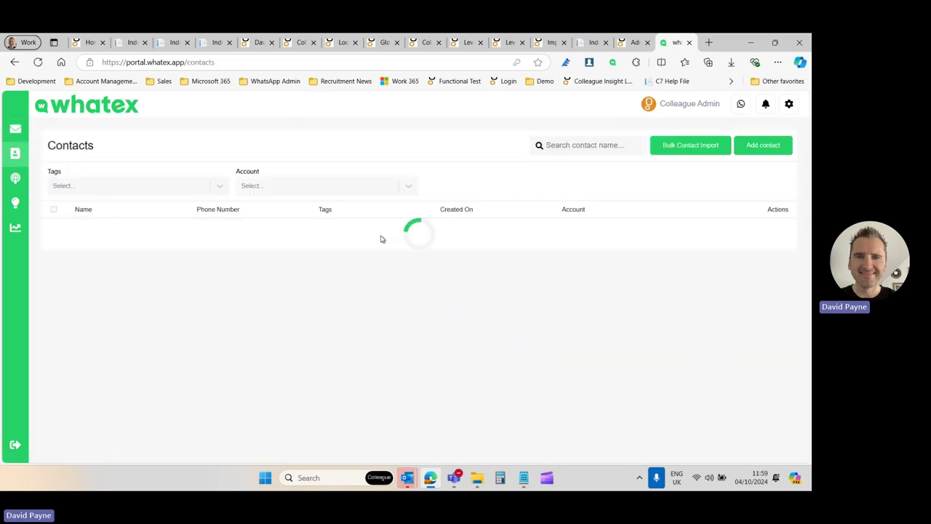
{"action": "scroll", "coordinate": [316, 408], "scroll_direction": "down", "scroll_amount": 2}
{"action": "scroll", "coordinate": [318, 408], "scroll_direction": "up", "scroll_amount": 1}
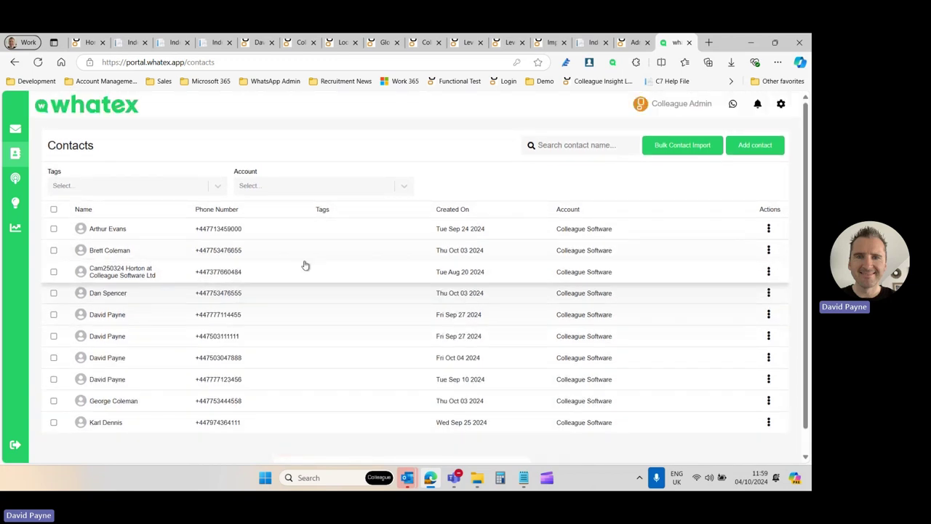
Select all listed contacts, inspect the bulk template message form and its template choices, then cancel it and clear the selection
{"action": "left_click", "coordinate": [53, 211]}
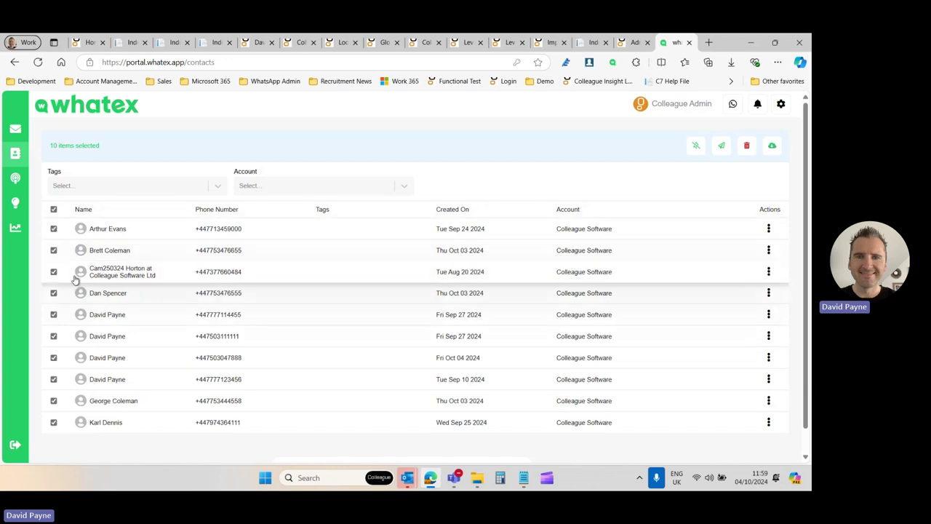
{"action": "left_click", "coordinate": [721, 148]}
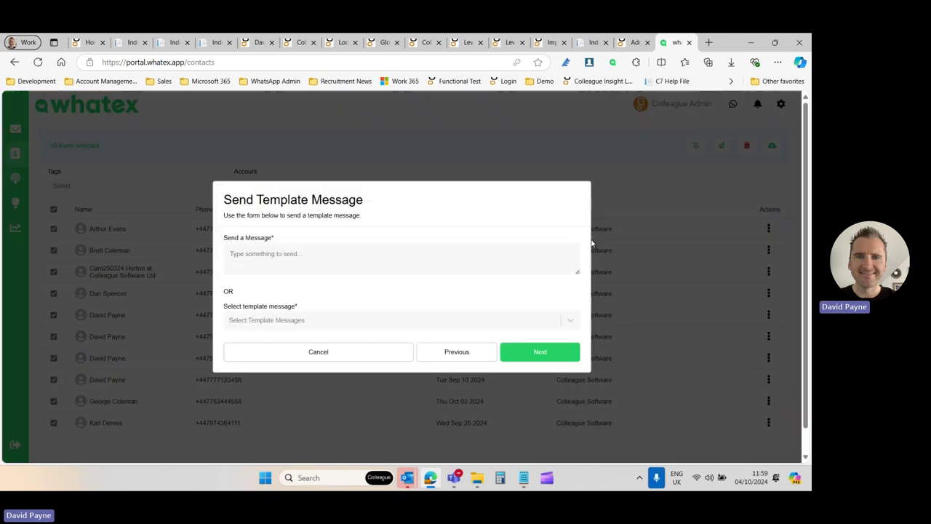
{"action": "left_click", "coordinate": [299, 260]}
{"action": "left_click", "coordinate": [299, 320]}
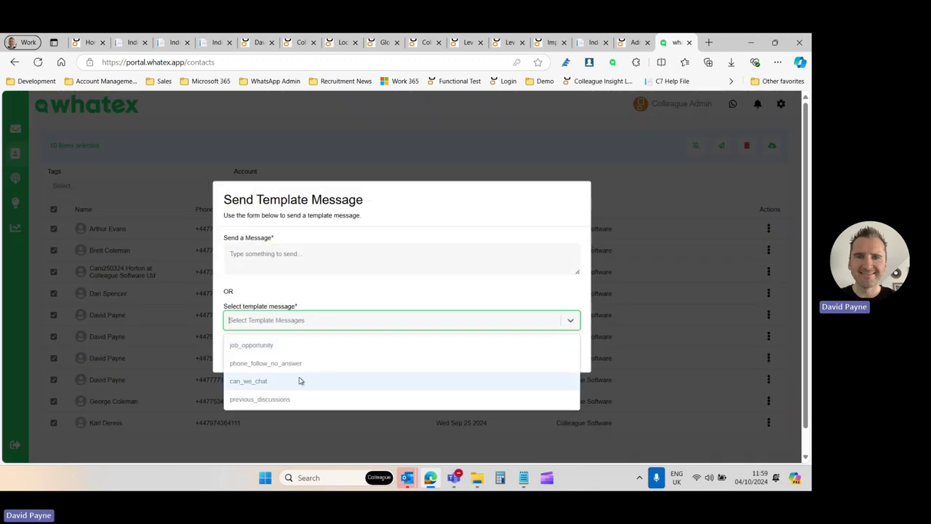
{"action": "left_click", "coordinate": [428, 328]}
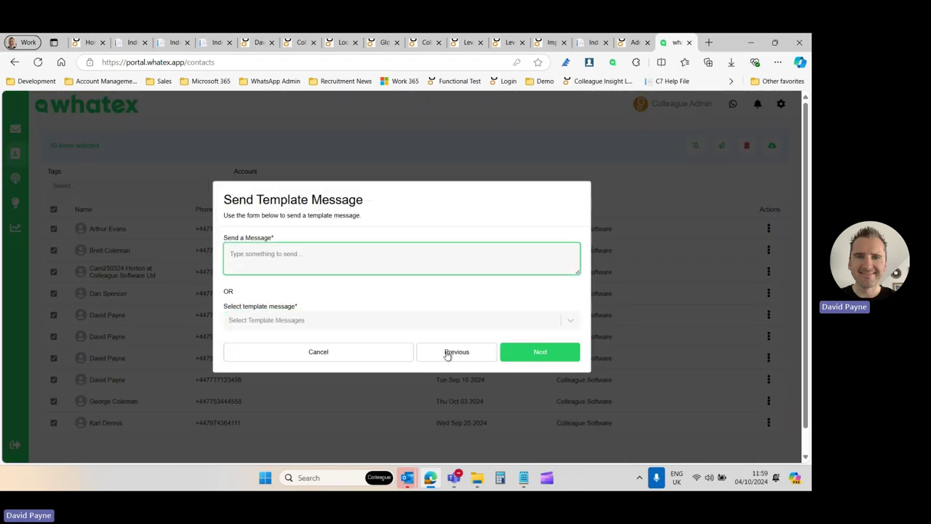
{"action": "left_click", "coordinate": [326, 355]}
{"action": "left_click", "coordinate": [54, 211]}
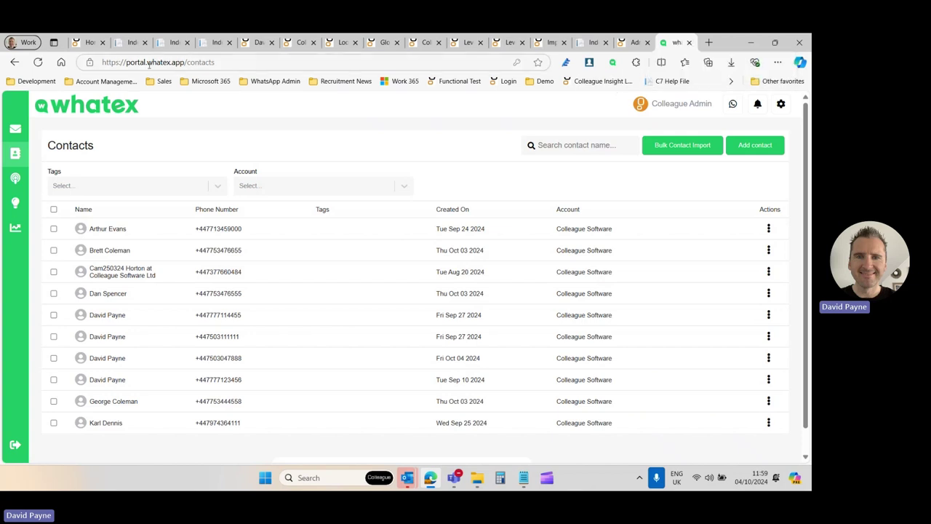
Check the candidate record in Colleague, then return to the WhatEx portal and close its browser tab
{"action": "left_click", "coordinate": [256, 44]}
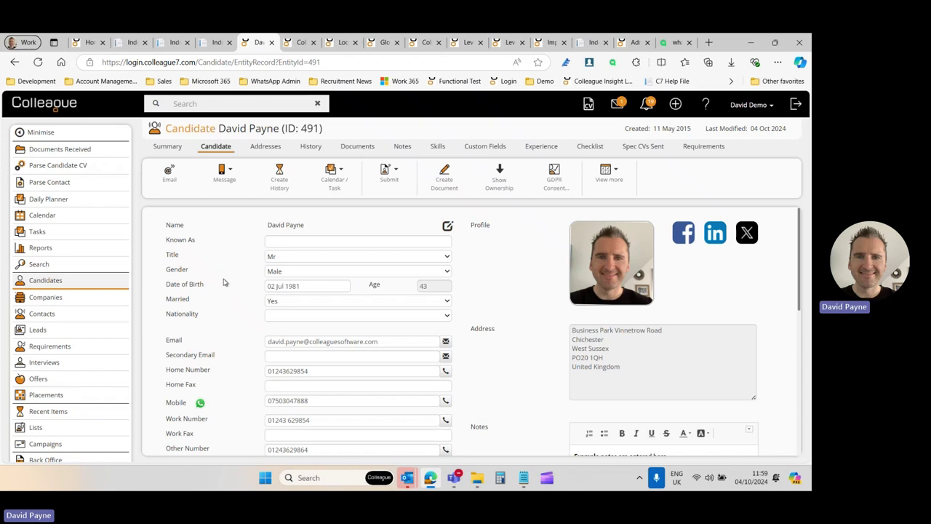
{"action": "left_click", "coordinate": [687, 45]}
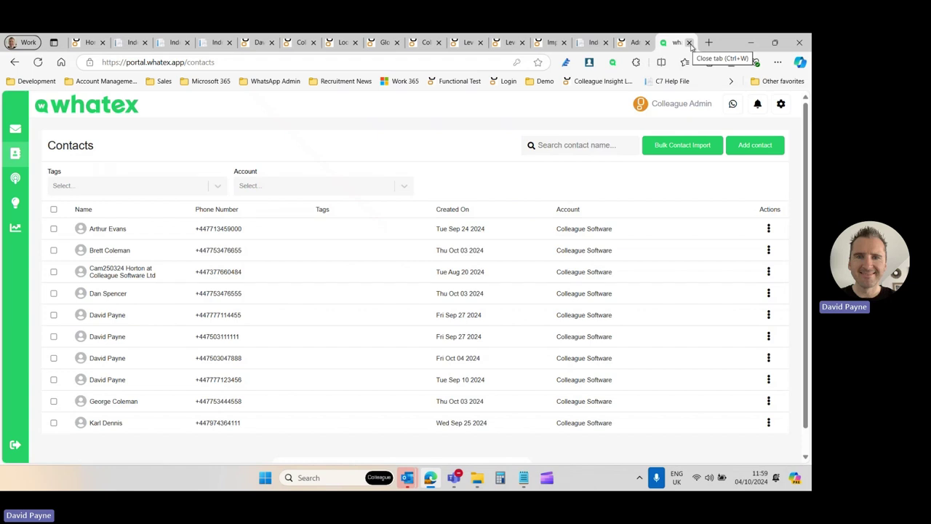
{"action": "left_click", "coordinate": [689, 43]}
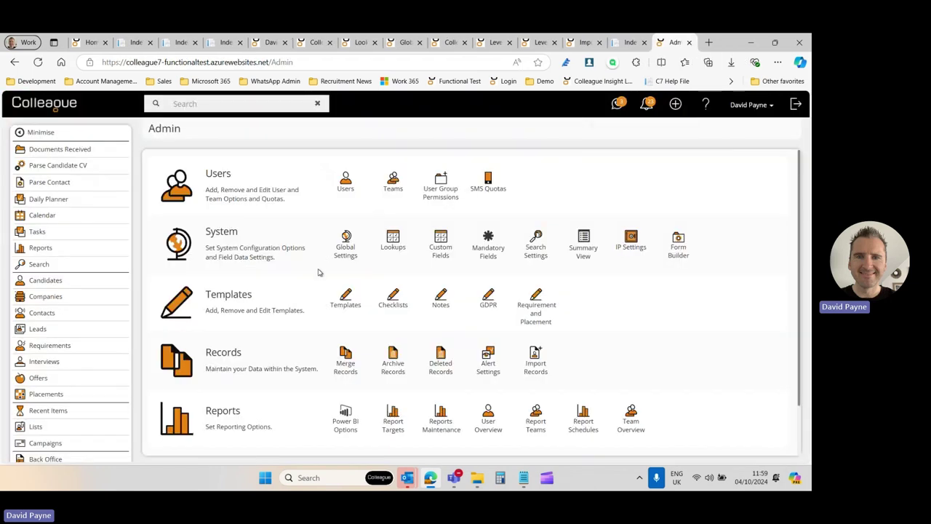
Go to the WhatEx Integration help page and find the Other WhatEx Benefits list
{"action": "left_click", "coordinate": [617, 43]}
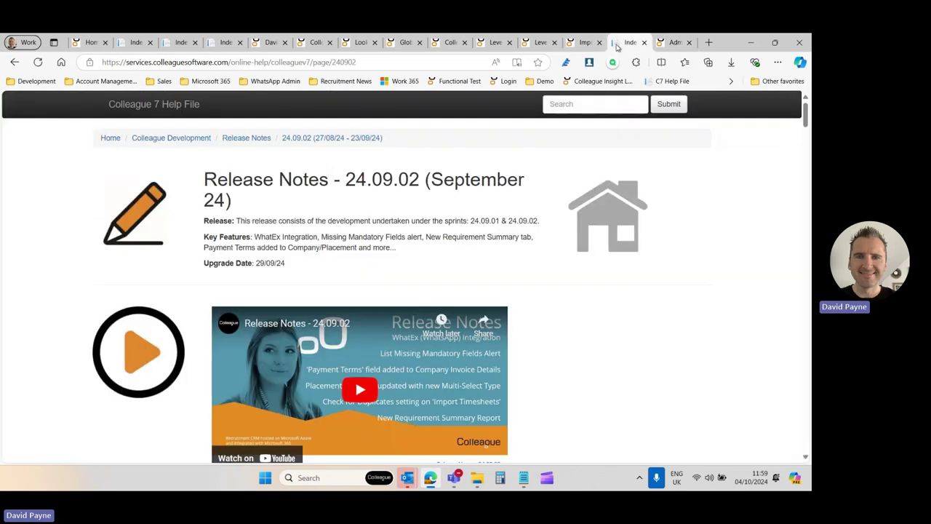
{"action": "left_click", "coordinate": [226, 42]}
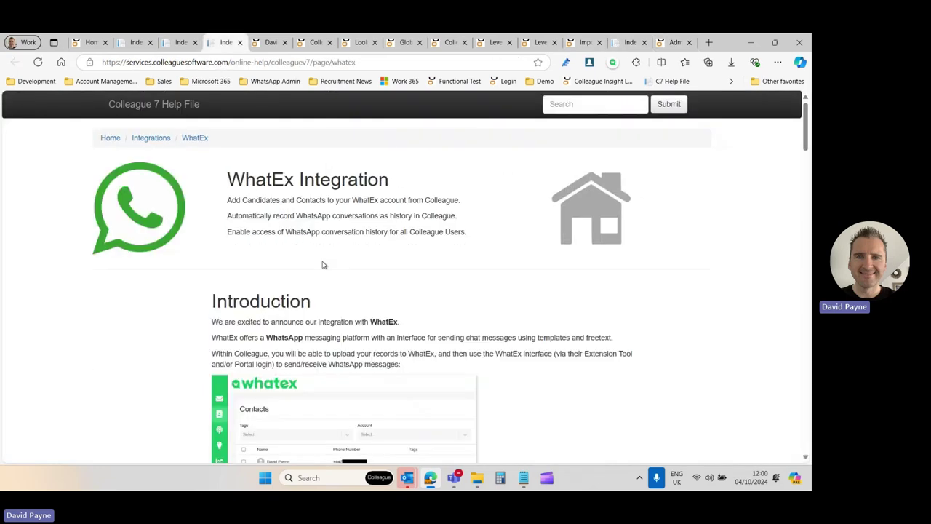
{"action": "scroll", "coordinate": [377, 287], "scroll_direction": "down", "scroll_amount": 1}
{"action": "scroll", "coordinate": [376, 287], "scroll_direction": "down", "scroll_amount": 3}
{"action": "scroll", "coordinate": [484, 276], "scroll_direction": "up", "scroll_amount": 4}
{"action": "scroll", "coordinate": [467, 289], "scroll_direction": "down", "scroll_amount": 5}
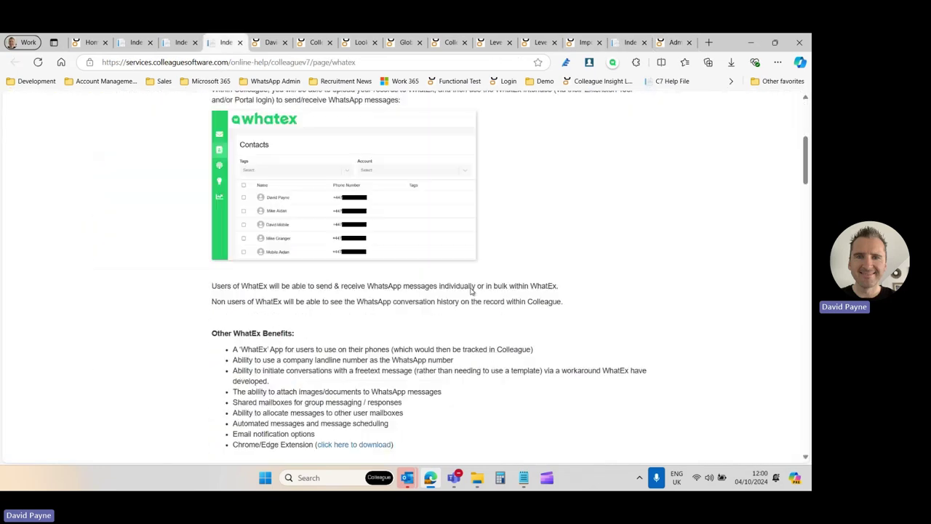
{"action": "scroll", "coordinate": [472, 286], "scroll_direction": "up", "scroll_amount": 1}
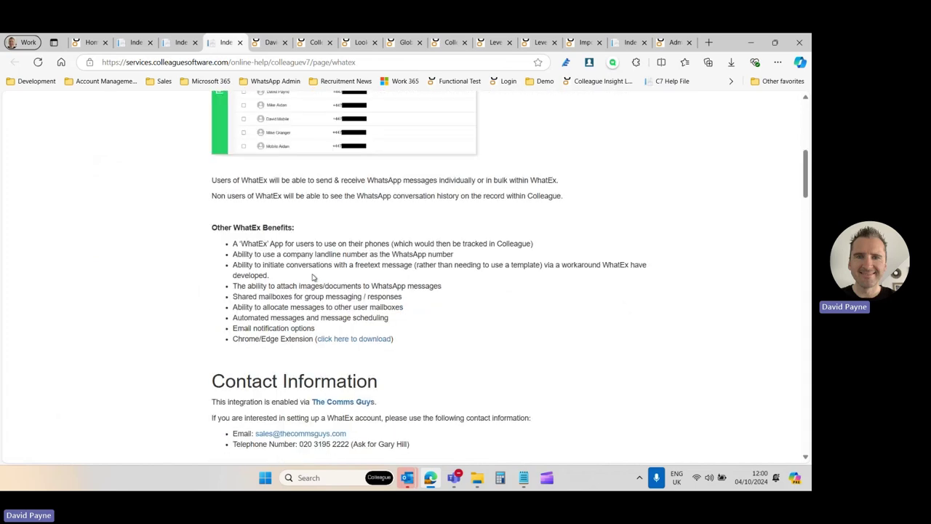
Highlight the WhatEx benefits covering company landline numbers and starting conversations with a freetext message
{"action": "left_click_drag", "start_coordinate": [234, 254], "coordinate": [285, 254]}
{"action": "left_click", "coordinate": [457, 257]}
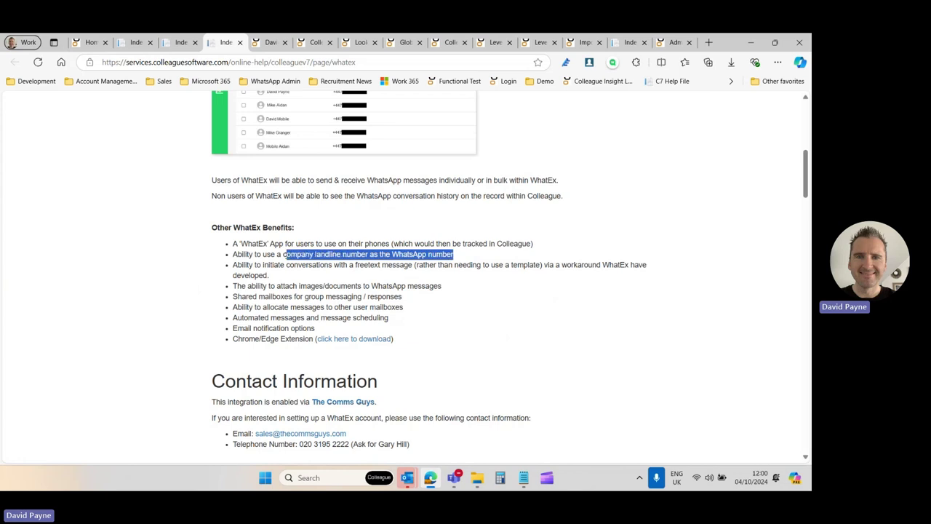
{"action": "left_click", "coordinate": [286, 254]}
{"action": "triple_click", "coordinate": [288, 255]}
{"action": "left_click", "coordinate": [288, 257]}
{"action": "triple_click", "coordinate": [289, 256]}
{"action": "left_click", "coordinate": [295, 256]}
{"action": "triple_click", "coordinate": [452, 255]}
{"action": "left_click", "coordinate": [463, 258]}
{"action": "triple_click", "coordinate": [276, 276]}
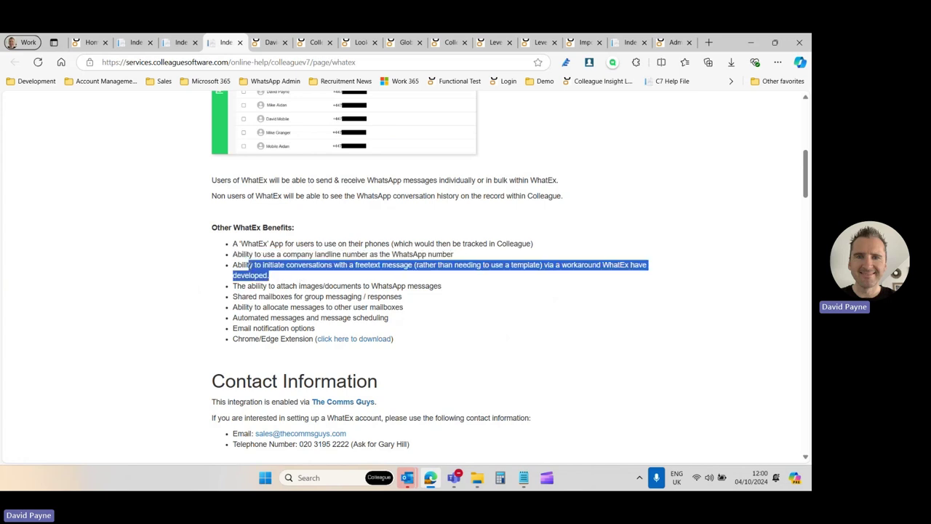
{"action": "left_click", "coordinate": [283, 277]}
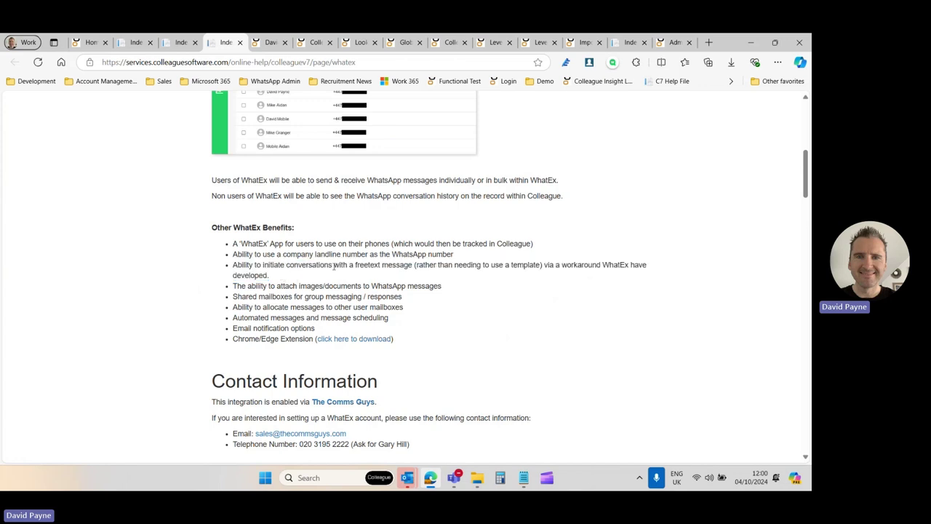
Review the remaining WhatEx benefits, highlighting shared mailboxes and automated messages, and return to the page's Introduction
{"action": "left_click_drag", "start_coordinate": [272, 278], "coordinate": [313, 243]}
{"action": "left_click", "coordinate": [283, 280]}
{"action": "left_click", "coordinate": [312, 244]}
{"action": "left_click_drag", "start_coordinate": [238, 286], "coordinate": [301, 296]}
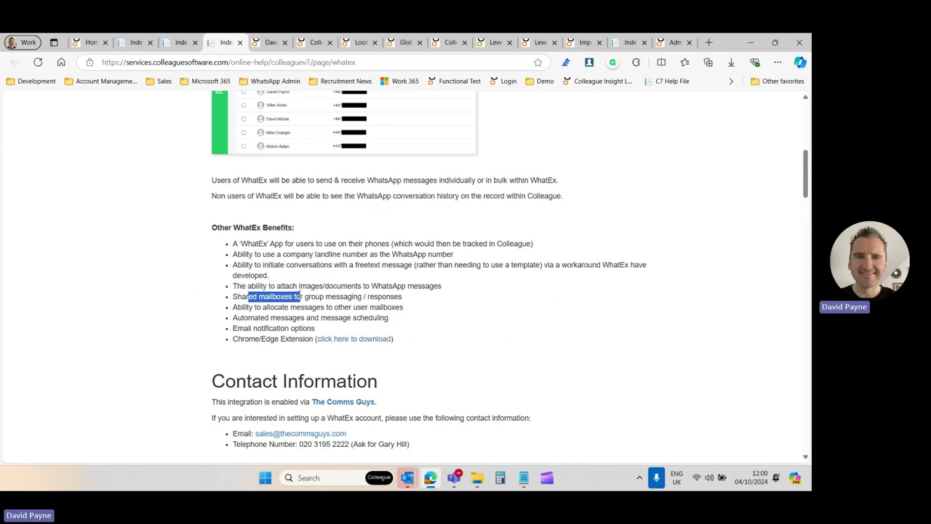
{"action": "left_click", "coordinate": [248, 298]}
{"action": "left_click_drag", "start_coordinate": [234, 297], "coordinate": [295, 296]}
{"action": "left_click", "coordinate": [325, 298]}
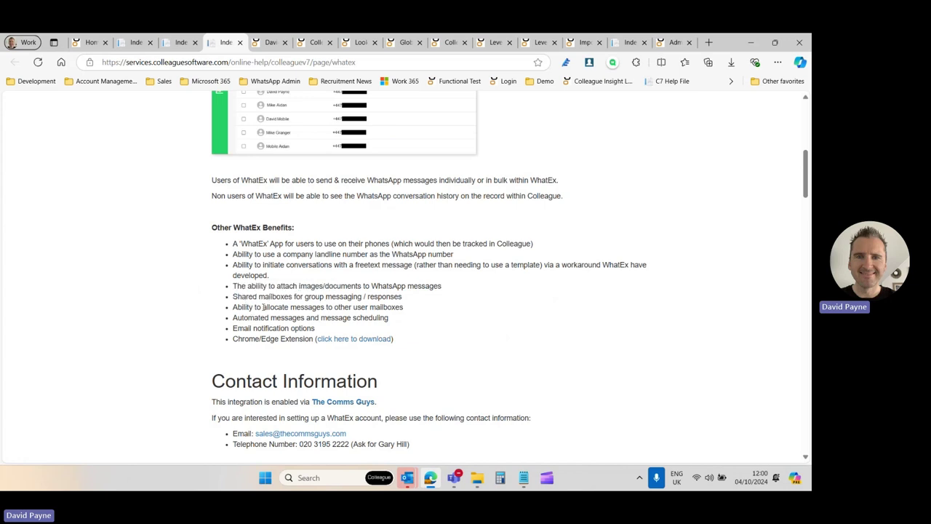
{"action": "left_click_drag", "start_coordinate": [243, 317], "coordinate": [352, 318]}
{"action": "left_click", "coordinate": [371, 317]}
{"action": "scroll", "coordinate": [266, 208], "scroll_direction": "up", "scroll_amount": 3}
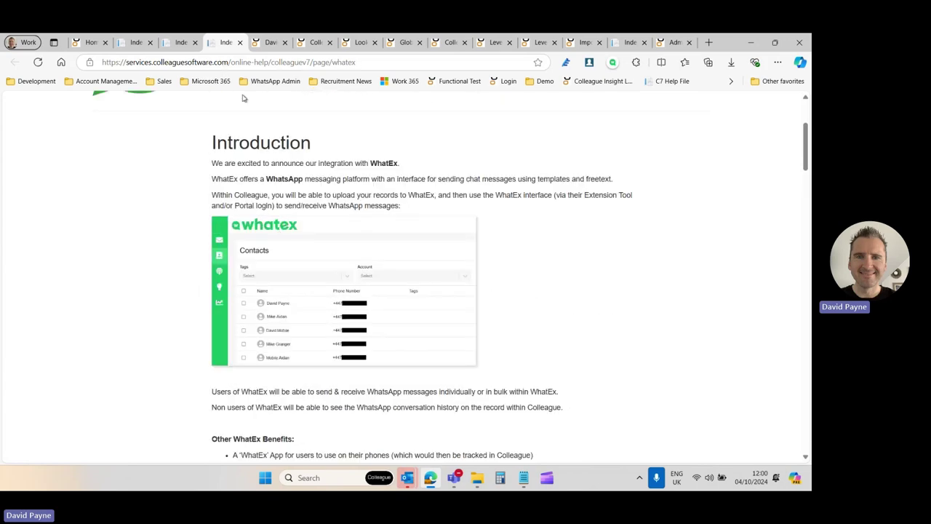
Revisit the candidate record, then close the two extra help tabs, leaving the Colleague 7 Help File home page open
{"action": "left_click", "coordinate": [271, 43]}
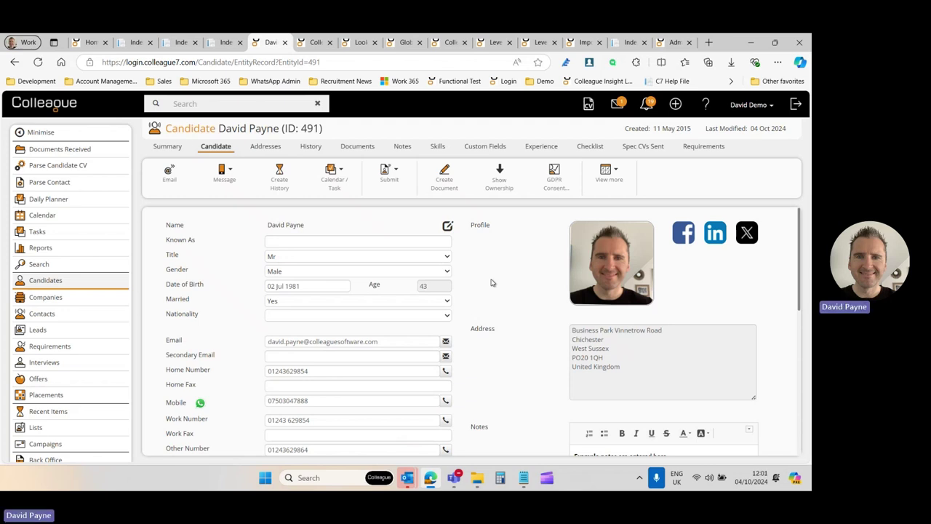
{"action": "left_click", "coordinate": [142, 44]}
{"action": "left_click", "coordinate": [195, 42]}
{"action": "left_click", "coordinate": [195, 42]}
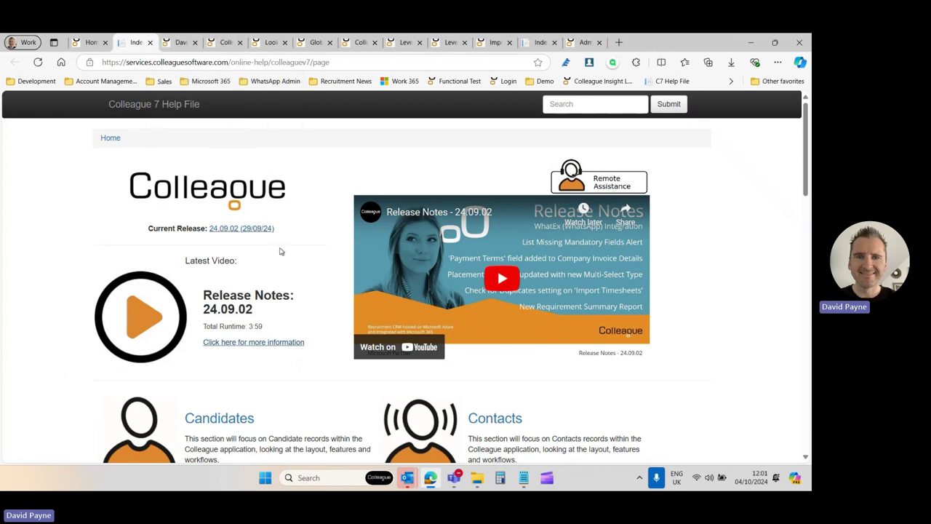
Open the 24.09.02 release notes from the help home page and find the List Missing Mandatory Fields Alert section
{"action": "scroll", "coordinate": [325, 279], "scroll_direction": "down", "scroll_amount": 2}
{"action": "left_click", "coordinate": [239, 178]}
{"action": "scroll", "coordinate": [358, 277], "scroll_direction": "down", "scroll_amount": 3}
{"action": "scroll", "coordinate": [454, 289], "scroll_direction": "down", "scroll_amount": 15}
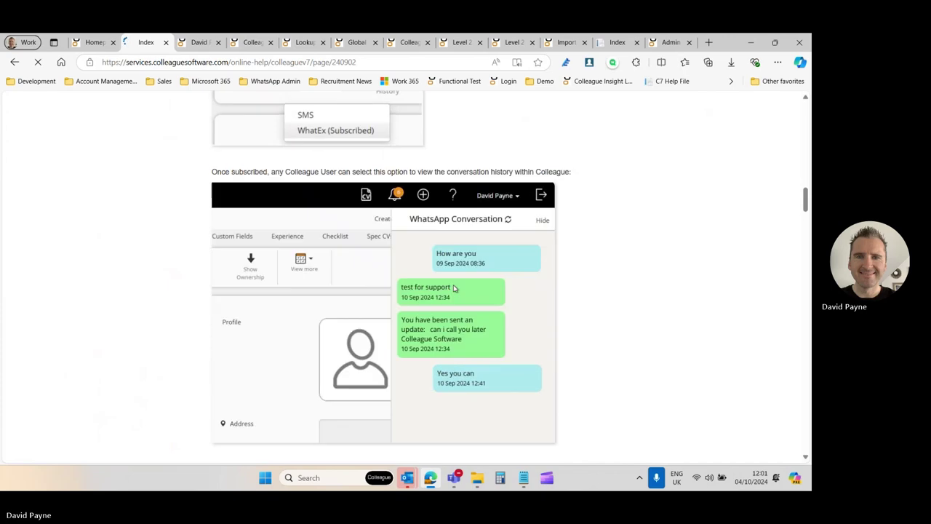
{"action": "scroll", "coordinate": [453, 289], "scroll_direction": "down", "scroll_amount": 15}
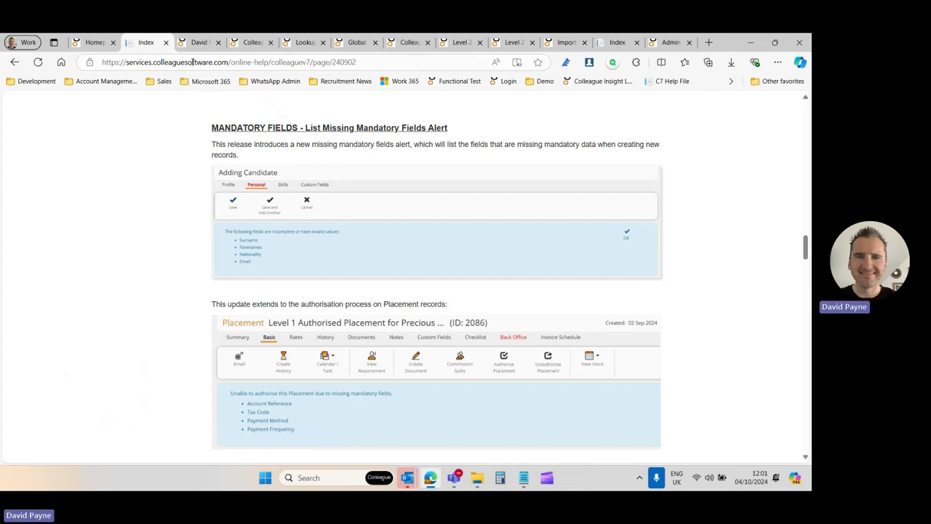
Create a new candidate record in Colleague and try to save it with every field left blank
{"action": "left_click", "coordinate": [252, 42]}
{"action": "left_click", "coordinate": [675, 104]}
{"action": "left_click", "coordinate": [618, 138]}
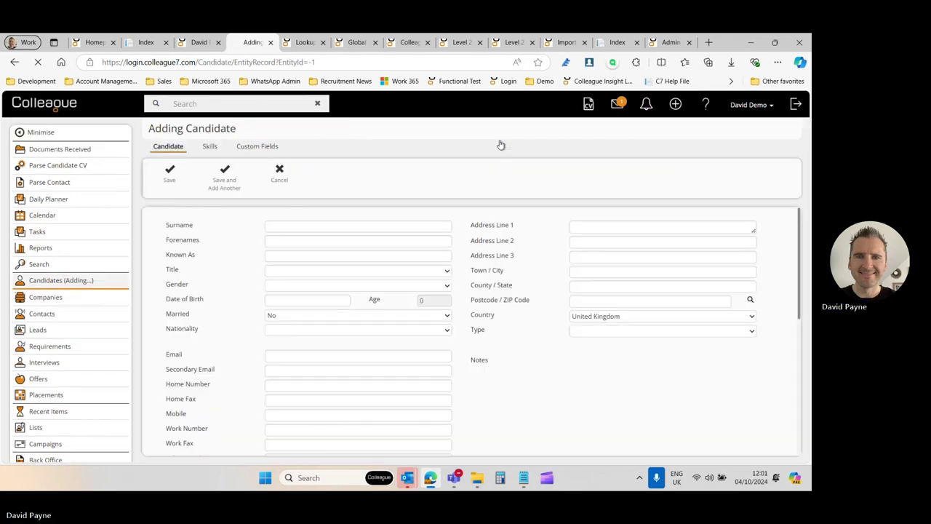
{"action": "left_click", "coordinate": [170, 180]}
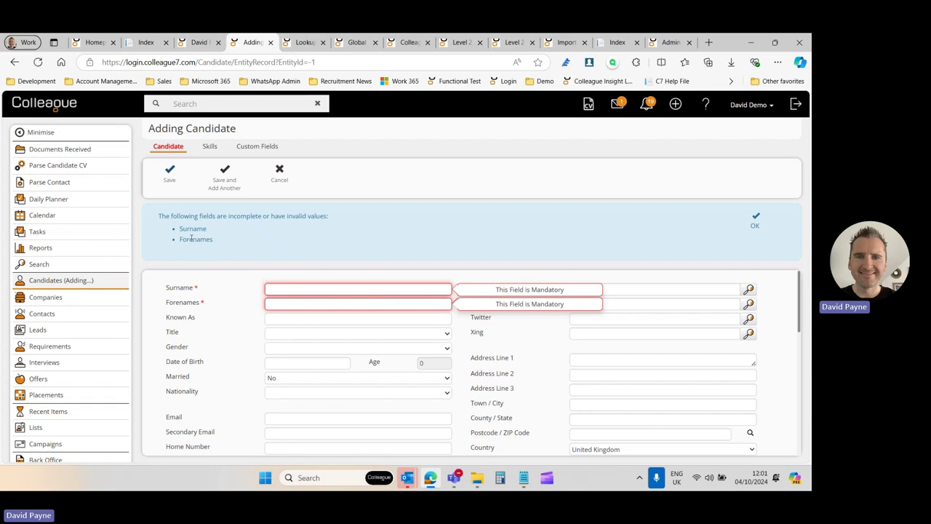
Highlight the fields listed in the candidate's missing mandatory fields alert, then dismiss the alert
{"action": "left_click_drag", "start_coordinate": [160, 216], "coordinate": [225, 252]}
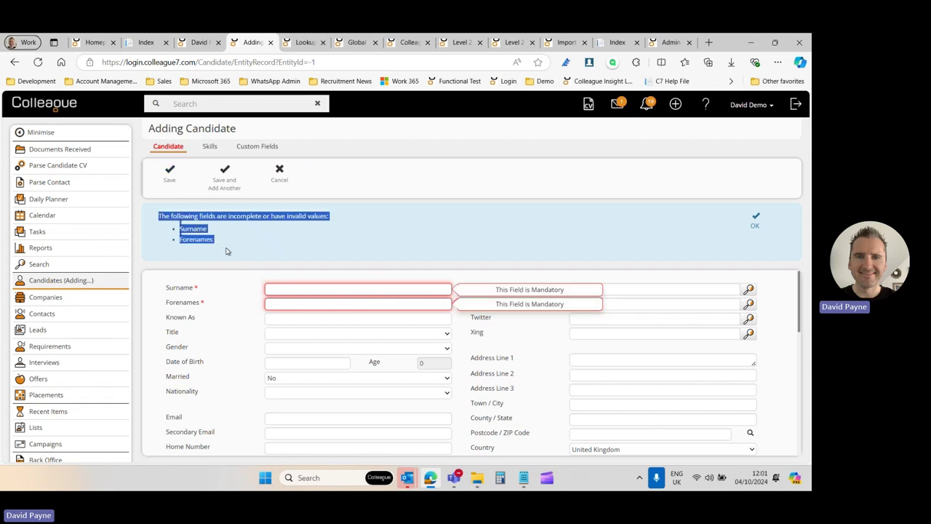
{"action": "left_click", "coordinate": [226, 251]}
{"action": "left_click_drag", "start_coordinate": [172, 217], "coordinate": [232, 249]}
{"action": "left_click", "coordinate": [232, 249]}
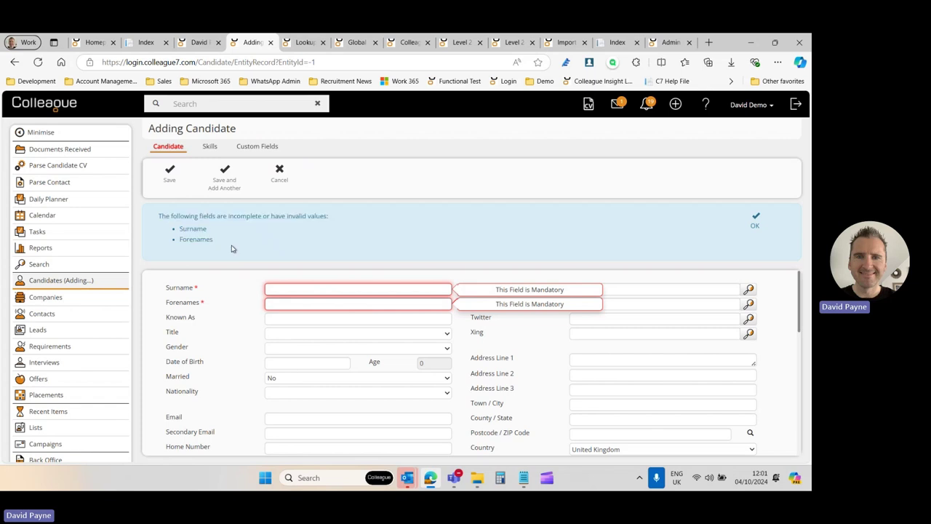
{"action": "left_click", "coordinate": [756, 224]}
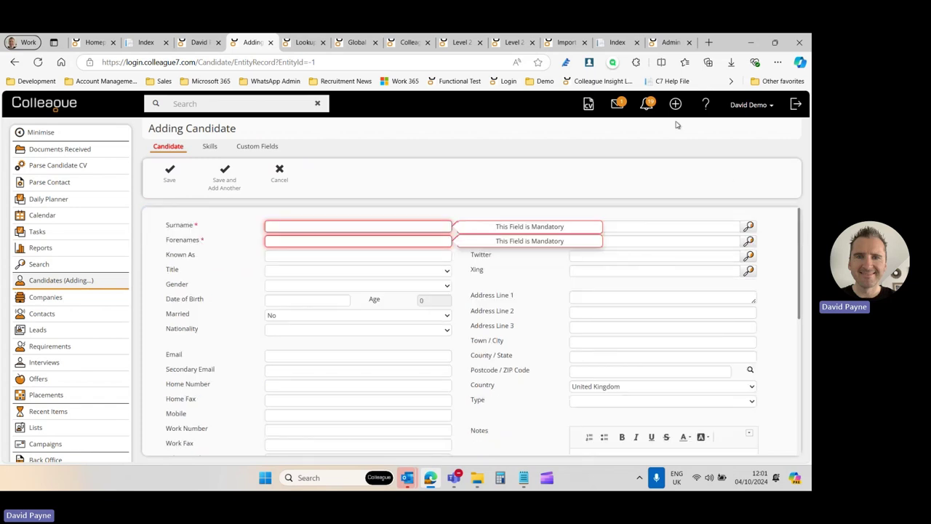
Abandon the candidate for a new contact record, try to save it blank, and dismiss both resulting alerts
{"action": "left_click", "coordinate": [676, 111]}
{"action": "left_click", "coordinate": [659, 150]}
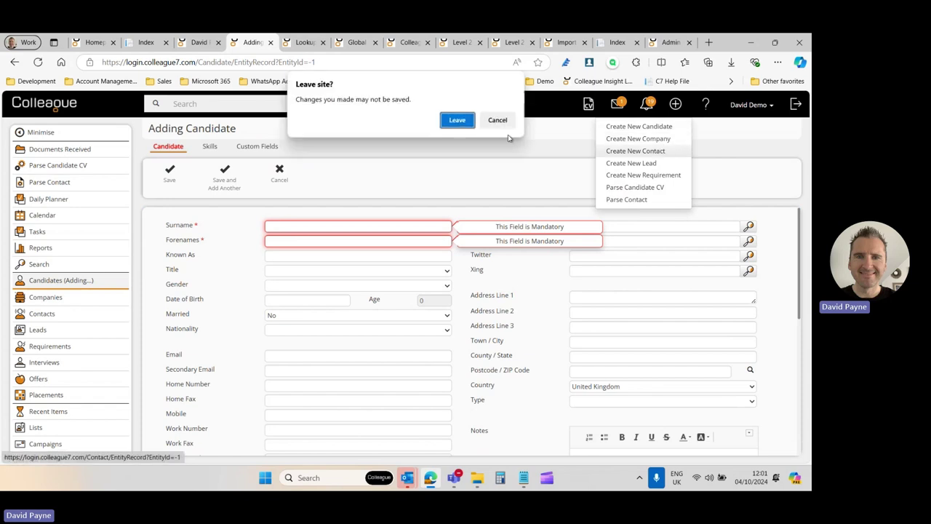
{"action": "left_click", "coordinate": [456, 121]}
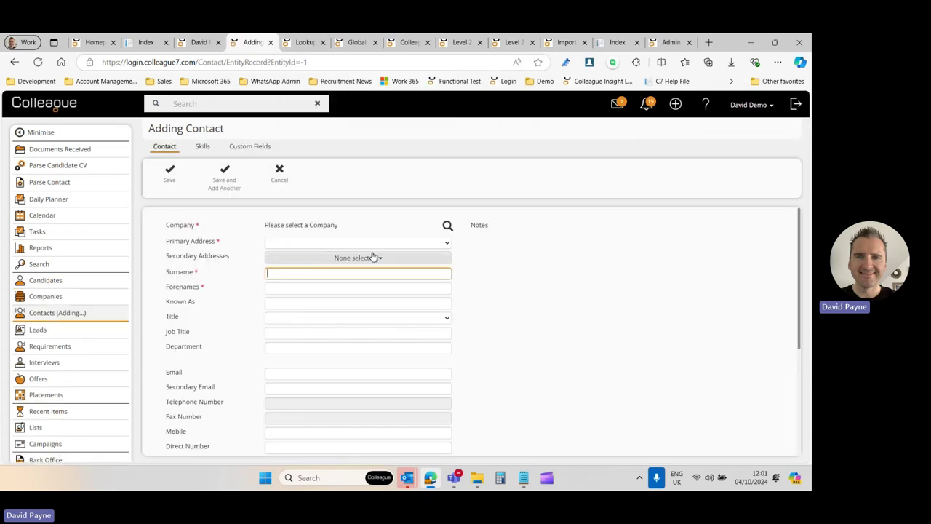
{"action": "left_click", "coordinate": [170, 178]}
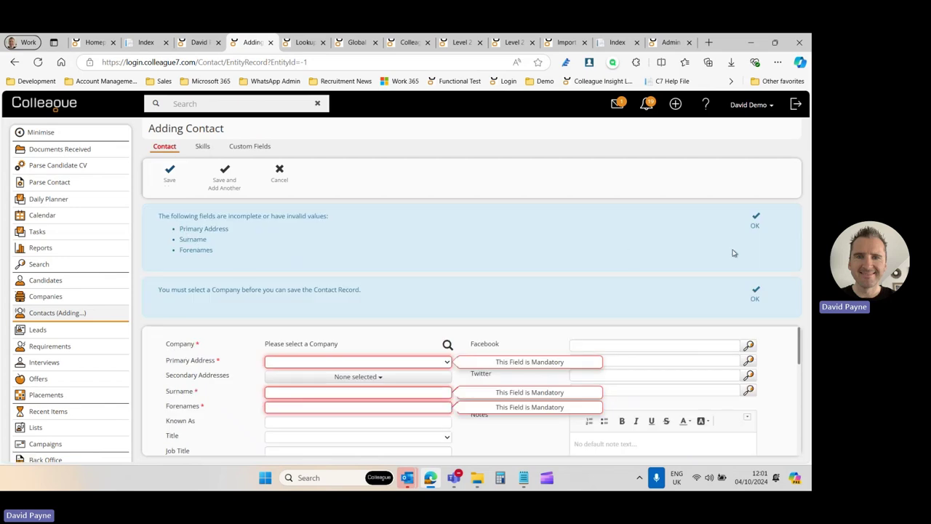
{"action": "left_click", "coordinate": [756, 220]}
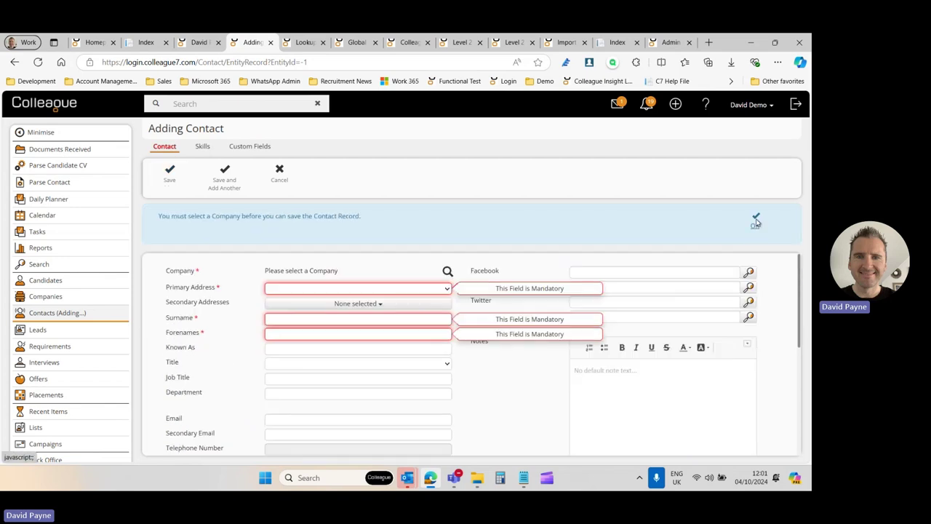
{"action": "left_click", "coordinate": [755, 221]}
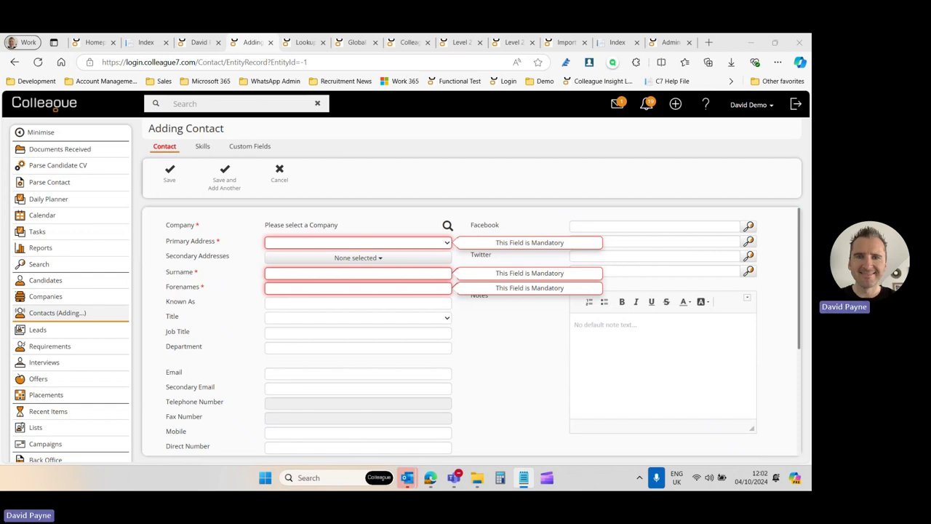
Abandon the unsaved contact and open the placement record with entity ID 1046
{"action": "left_click", "coordinate": [342, 62]}
{"action": "type", "text": "https://login.colleague7.com/Placement/EntityRecord?EntityId=1046"}
{"action": "key", "text": "Return"}
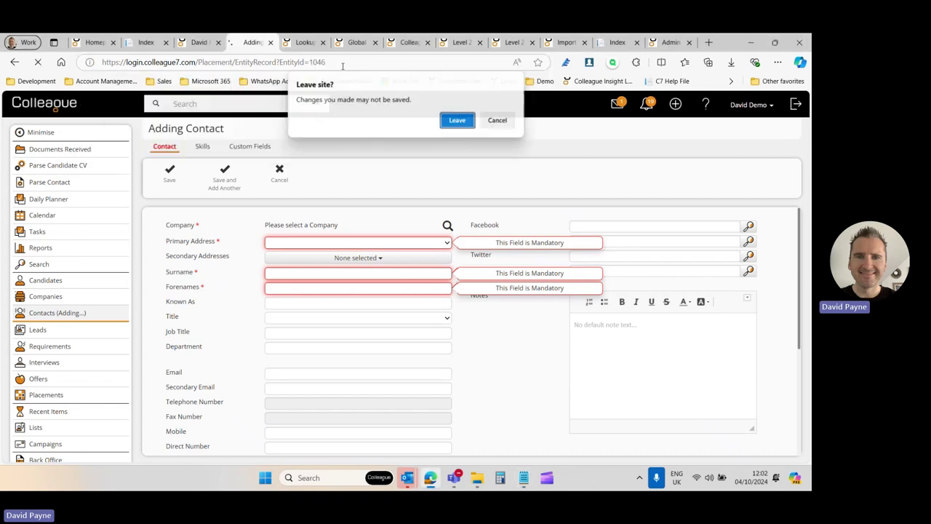
{"action": "left_click", "coordinate": [455, 121]}
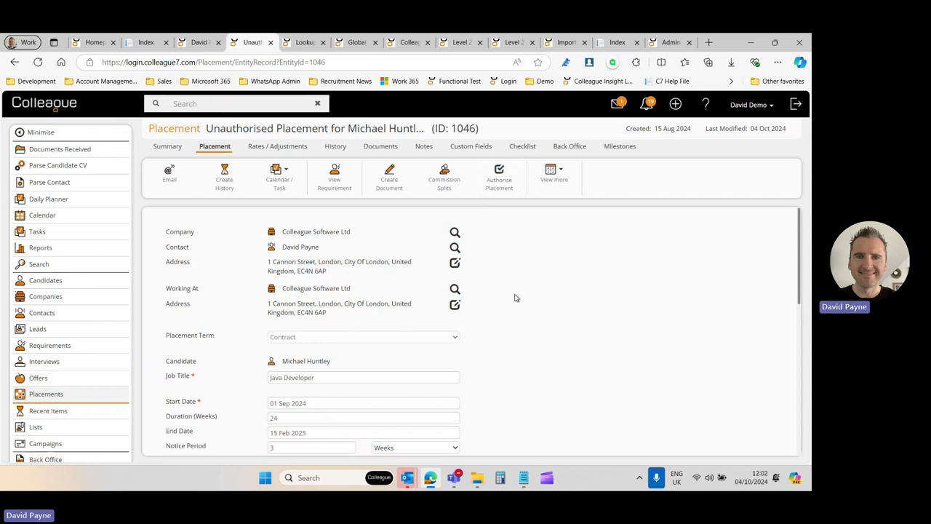
Clear the placement's Job Title, try to authorise the placement, then dismiss the missing fields alert and cancel the authorisation
{"action": "triple_click", "coordinate": [326, 379]}
{"action": "key", "text": "ctrl+c"}
{"action": "key", "text": "BackSpace"}
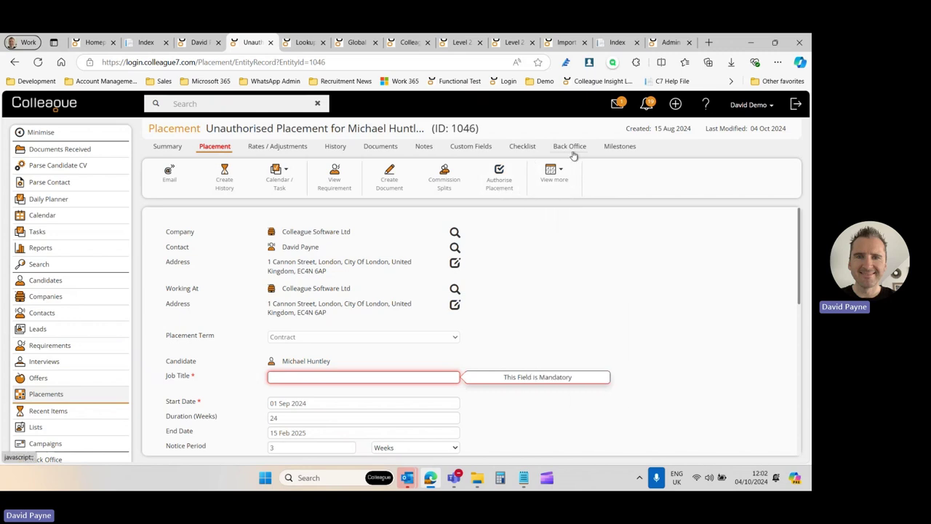
{"action": "left_click", "coordinate": [498, 189]}
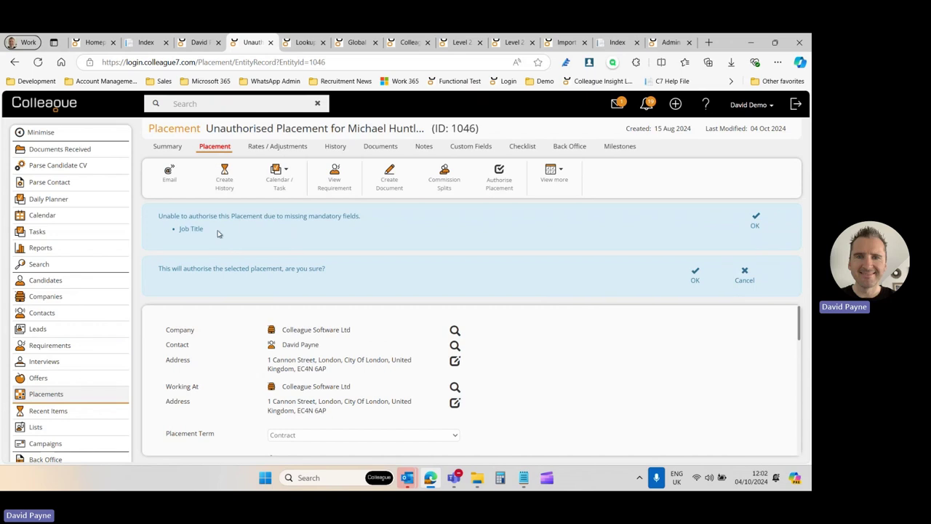
{"action": "left_click", "coordinate": [755, 224]}
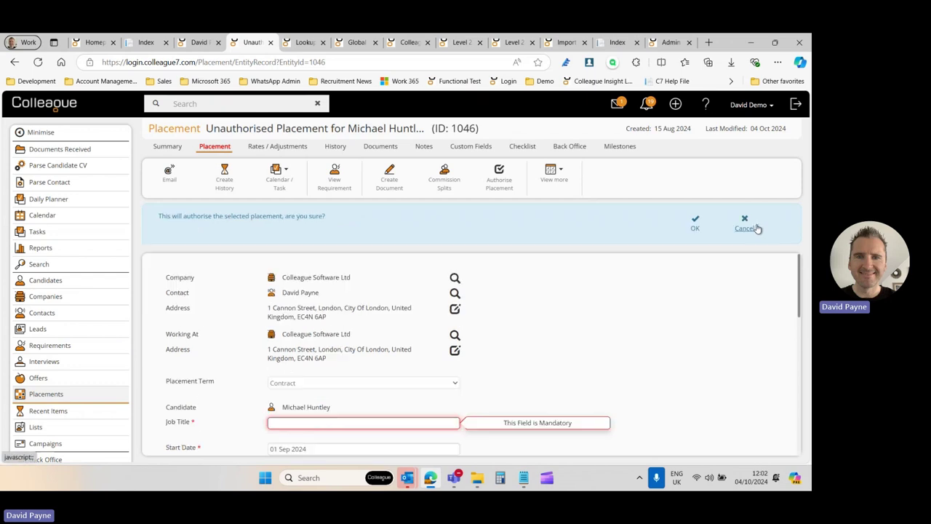
{"action": "left_click", "coordinate": [745, 226]}
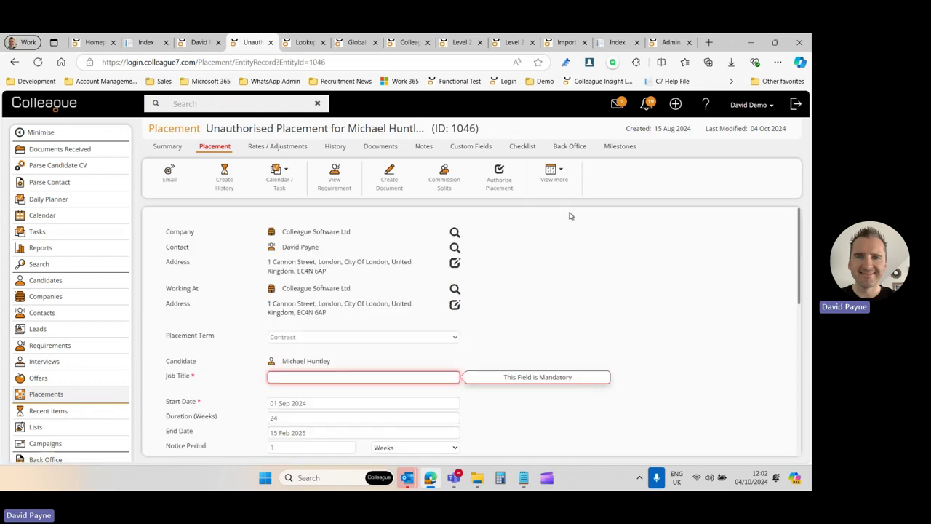
View the placement's Back Office details, then restore the Job Title to Java Developer
{"action": "left_click", "coordinate": [571, 149]}
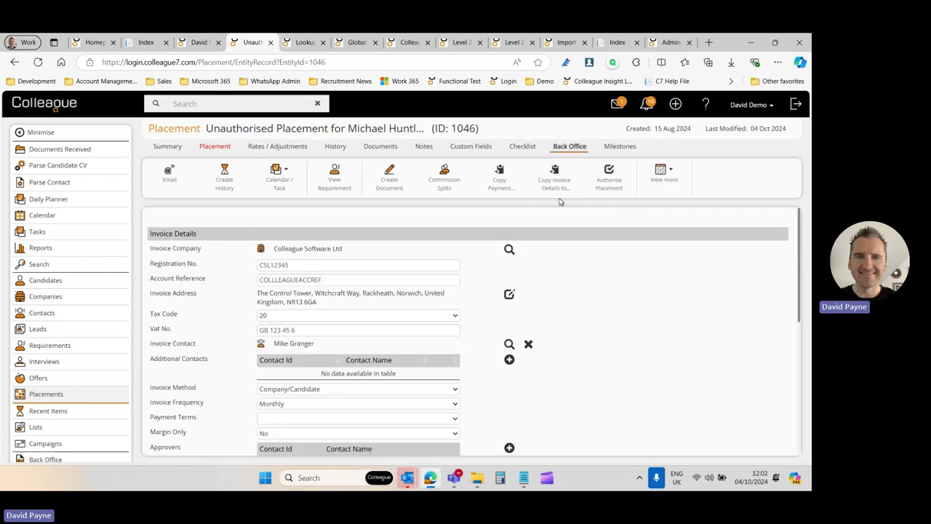
{"action": "left_click", "coordinate": [209, 149]}
{"action": "left_click", "coordinate": [332, 376]}
{"action": "key", "text": "ctrl+v"}
{"action": "left_click", "coordinate": [234, 335]}
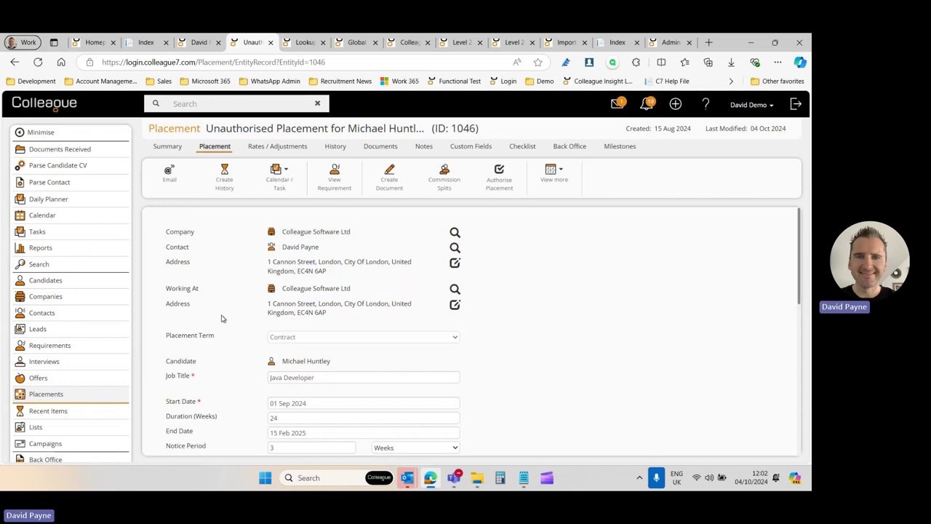
Return to the release notes and read on to the New Requirement Summary Report section
{"action": "left_click", "coordinate": [146, 42]}
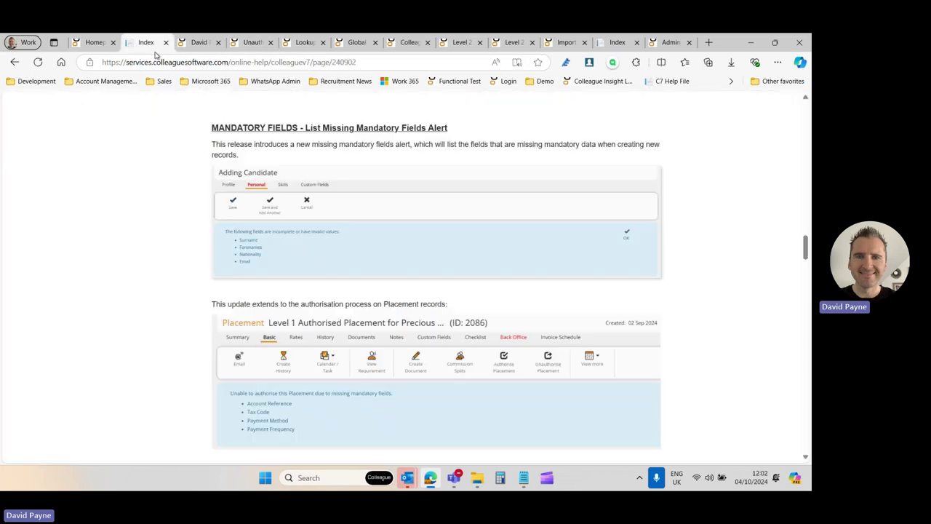
{"action": "scroll", "coordinate": [316, 252], "scroll_direction": "down", "scroll_amount": 1}
{"action": "scroll", "coordinate": [316, 252], "scroll_direction": "down", "scroll_amount": 4}
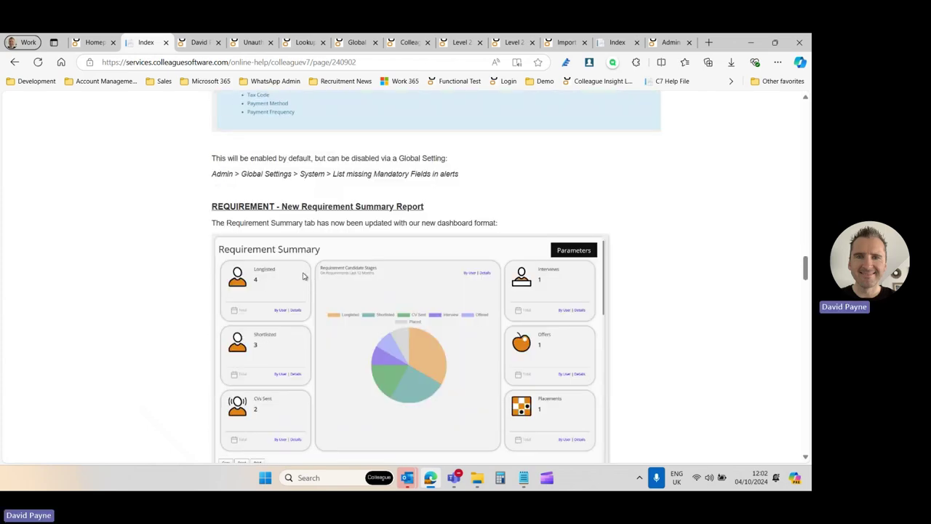
{"action": "scroll", "coordinate": [320, 283], "scroll_direction": "down", "scroll_amount": 1}
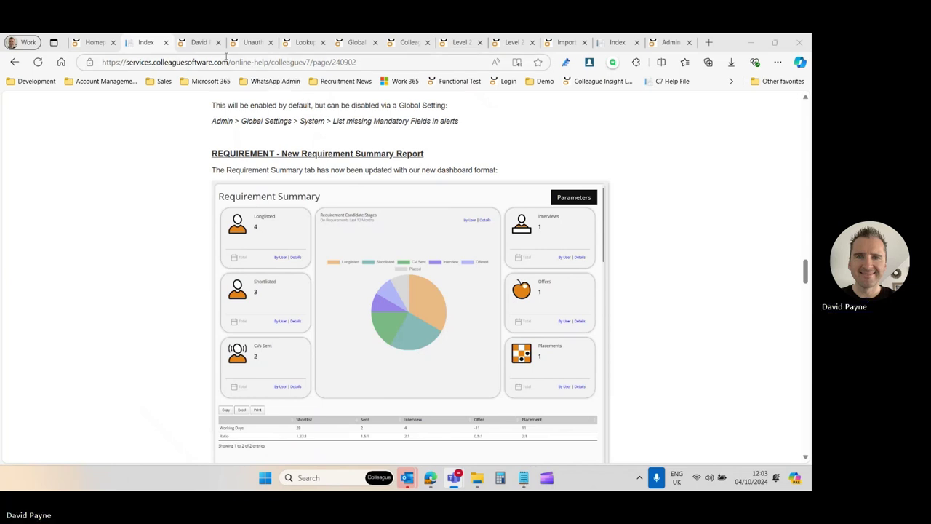
Open the requirement record with entity ID 1012 in Colleague and show its Summary
{"action": "left_click", "coordinate": [251, 42]}
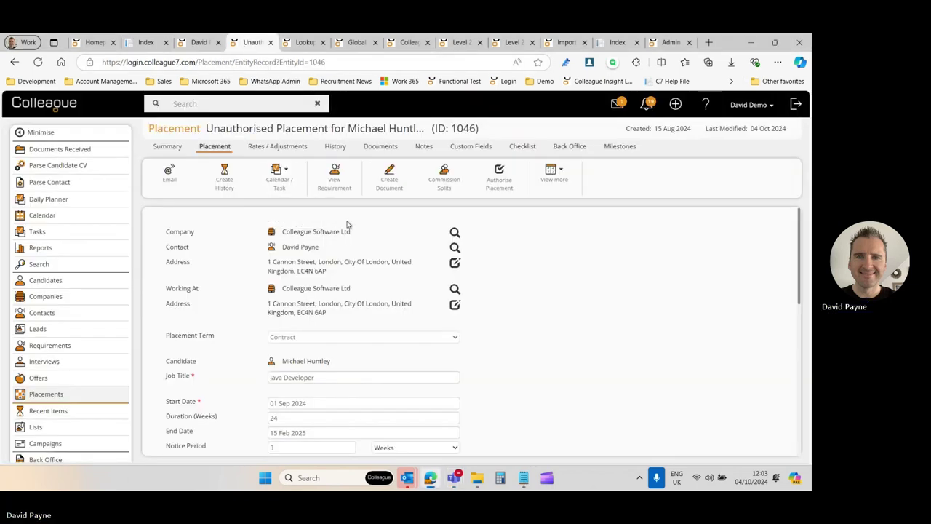
{"action": "left_click", "coordinate": [199, 42]}
{"action": "left_click", "coordinate": [251, 42]}
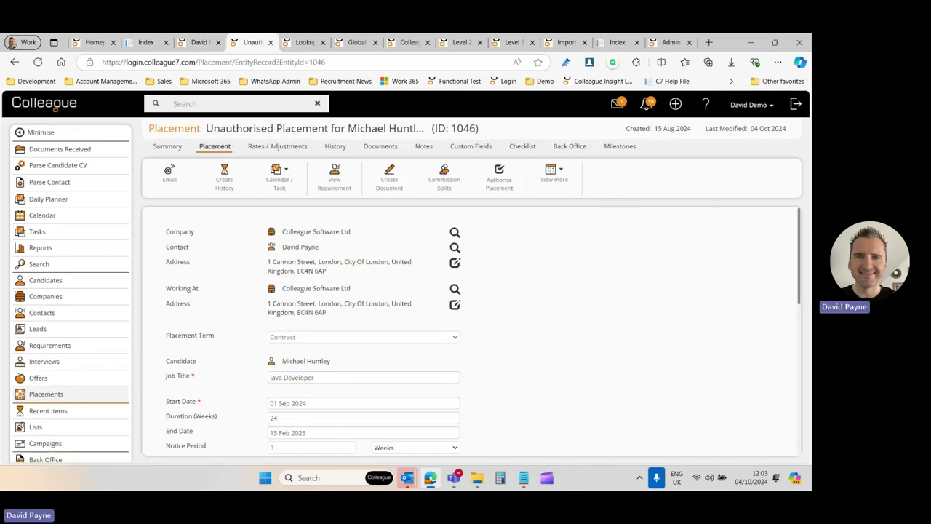
{"action": "left_click", "coordinate": [339, 63]}
{"action": "type", "text": "https://login.colleague7.com/Requirement/EntityRecord?EntityId=1012"}
{"action": "key", "text": "Return"}
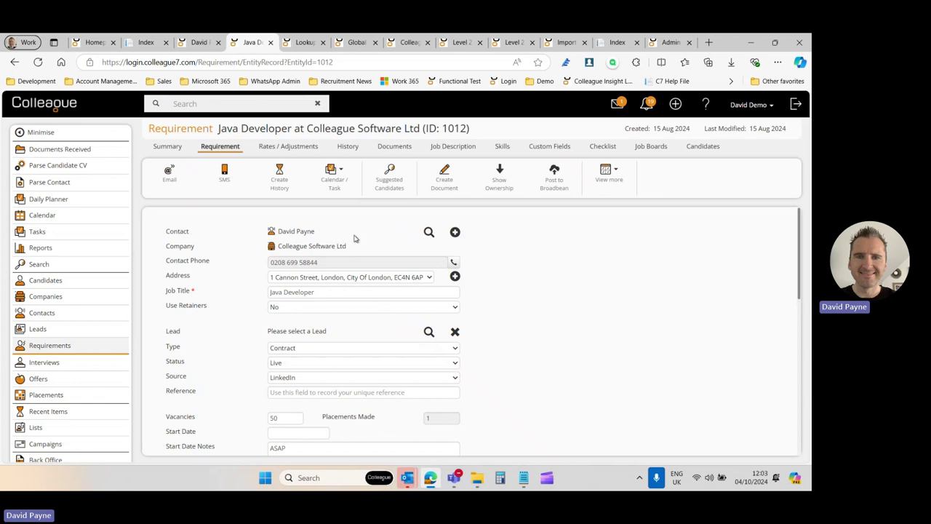
{"action": "left_click", "coordinate": [167, 148]}
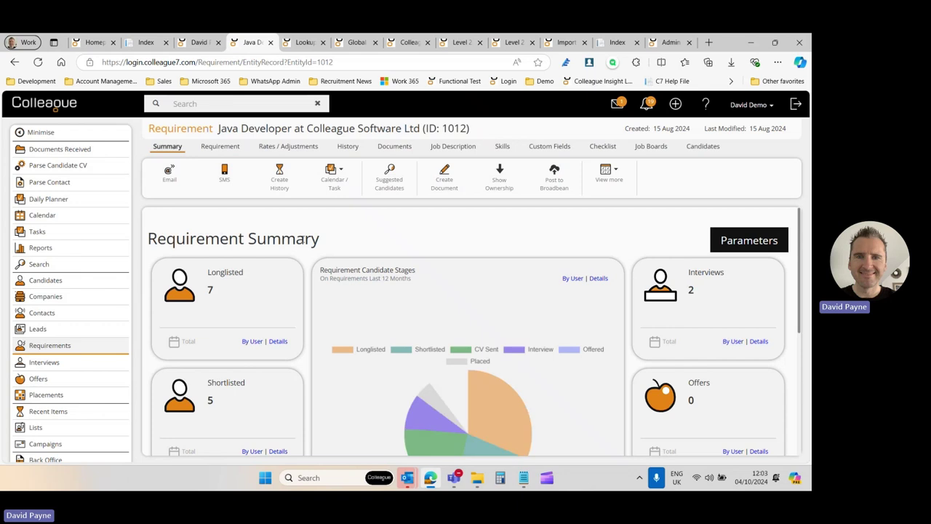
Examine the Requirement Summary dashboard's stage cards, chart and ratio table, highlighting its heading
{"action": "scroll", "coordinate": [308, 236], "scroll_direction": "down", "scroll_amount": 1}
{"action": "scroll", "coordinate": [308, 251], "scroll_direction": "up", "scroll_amount": 1}
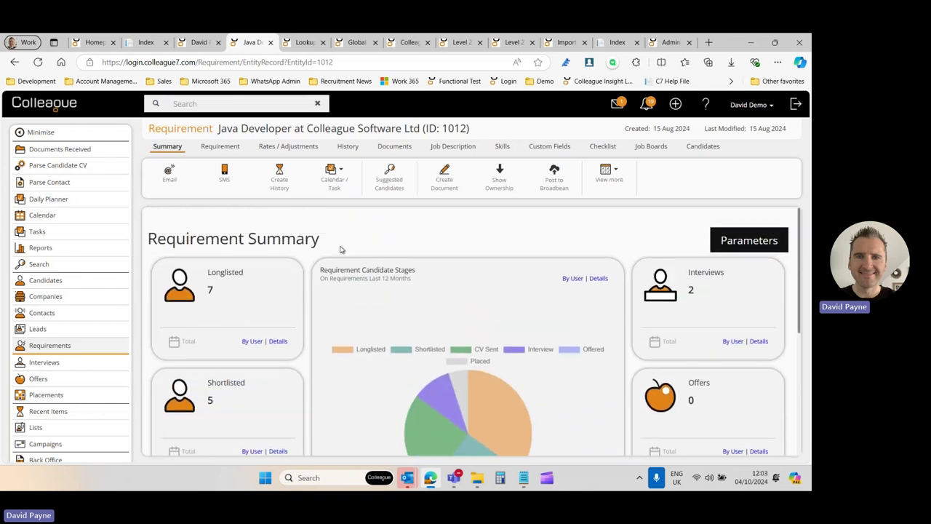
{"action": "scroll", "coordinate": [338, 249], "scroll_direction": "down", "scroll_amount": 1}
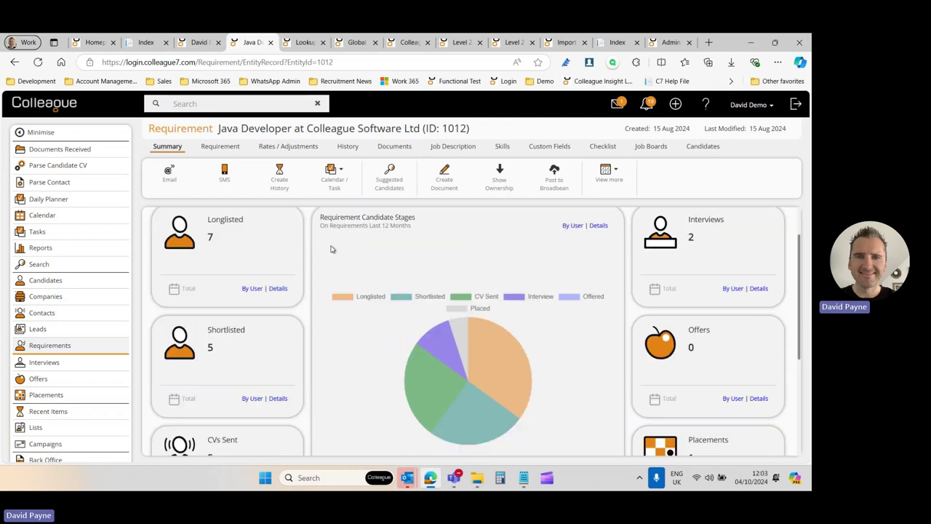
{"action": "scroll", "coordinate": [334, 249], "scroll_direction": "up", "scroll_amount": 1}
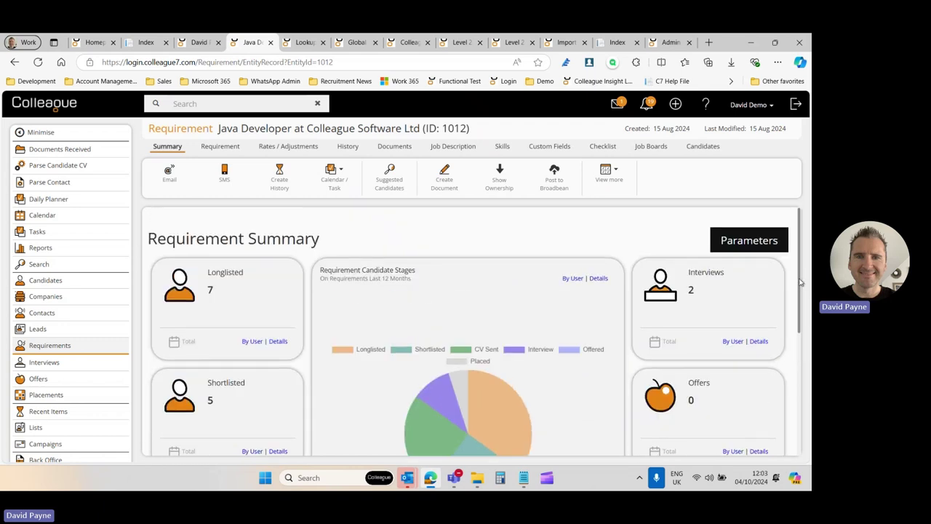
{"action": "left_click_drag", "start_coordinate": [800, 282], "coordinate": [799, 286]}
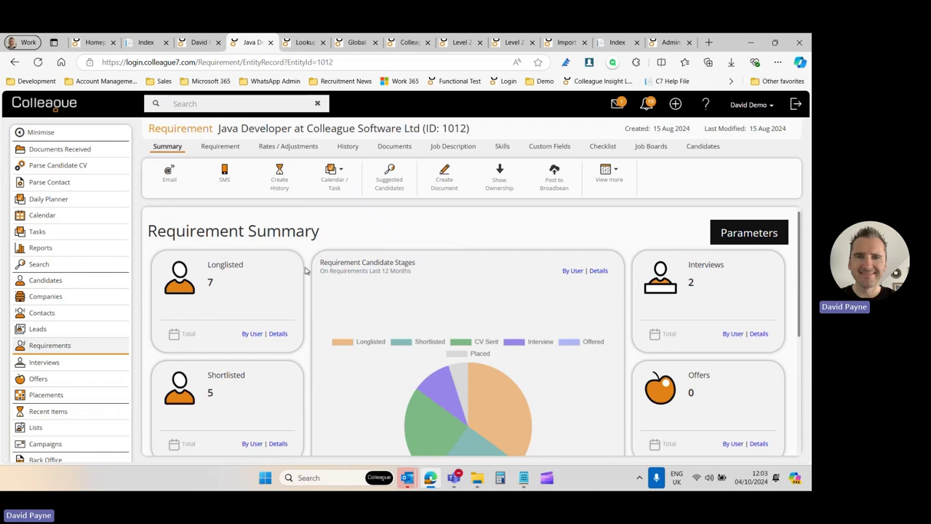
{"action": "left_click_drag", "start_coordinate": [191, 231], "coordinate": [352, 233]}
{"action": "left_click", "coordinate": [351, 233]}
{"action": "scroll", "coordinate": [305, 270], "scroll_direction": "down", "scroll_amount": 3}
{"action": "scroll", "coordinate": [305, 269], "scroll_direction": "up", "scroll_amount": 3}
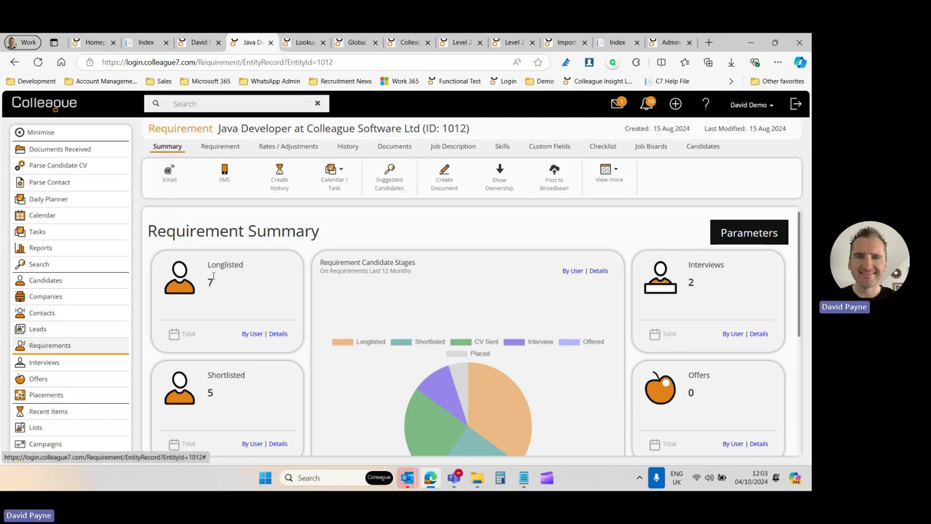
Show the detailed records behind the Longlisted and Interviews cards, going back to the top after each
{"action": "left_click", "coordinate": [277, 333]}
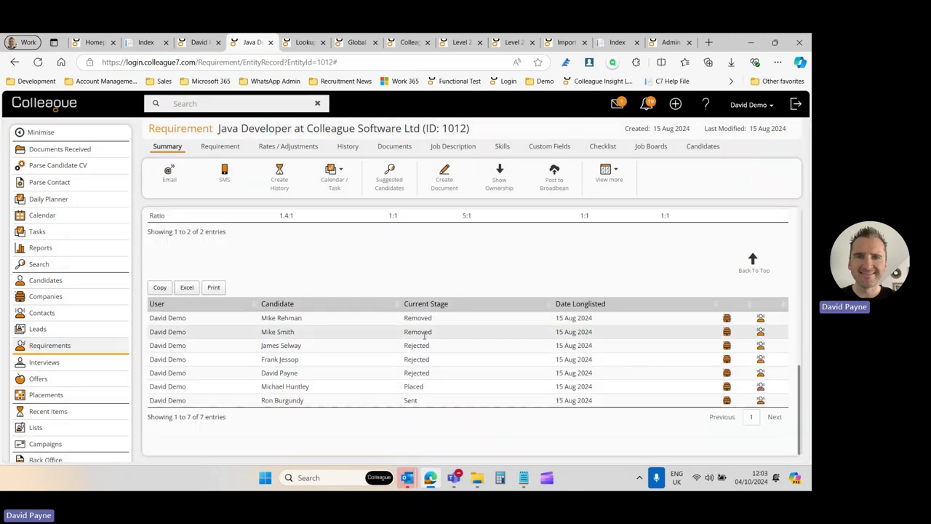
{"action": "left_click", "coordinate": [753, 264]}
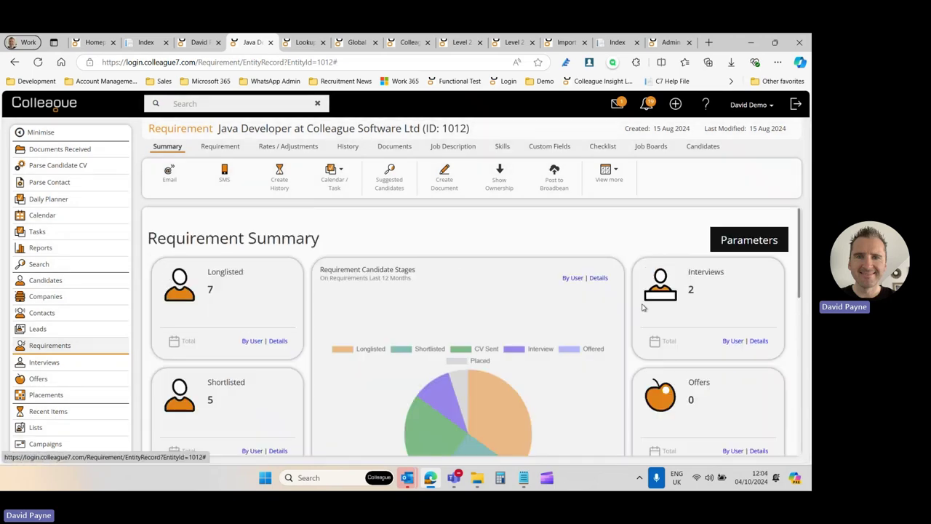
{"action": "left_click", "coordinate": [756, 342]}
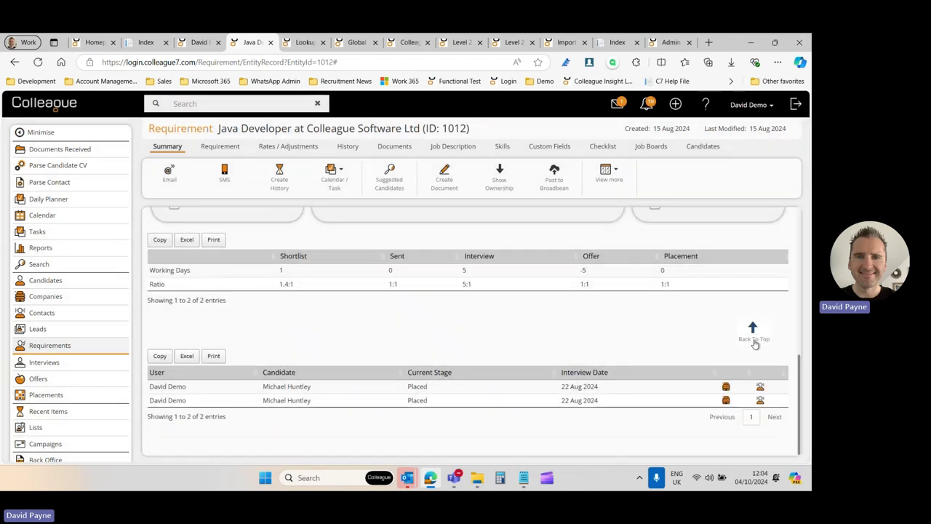
{"action": "left_click", "coordinate": [754, 344]}
Highlight the Working Days row in the stage ratio table, then return to the top of the dashboard
{"action": "scroll", "coordinate": [309, 349], "scroll_direction": "down", "scroll_amount": 5}
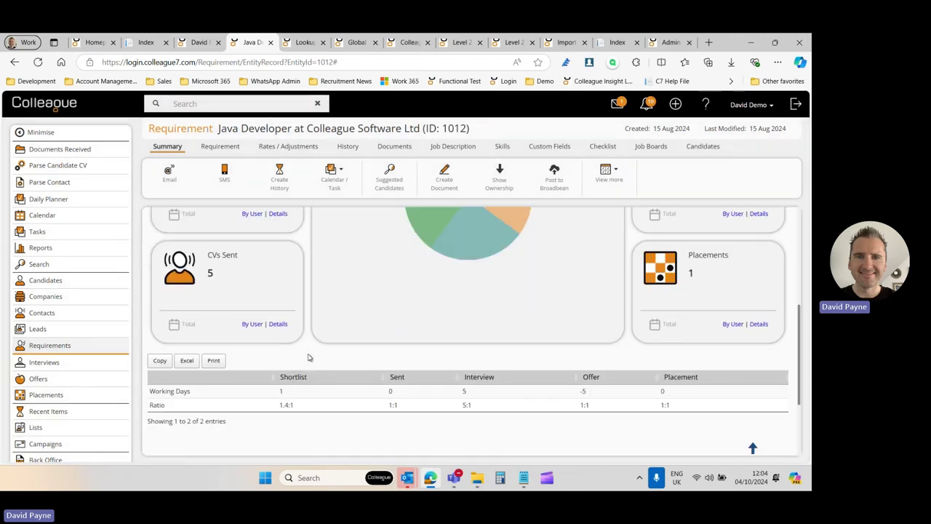
{"action": "left_click_drag", "start_coordinate": [160, 362], "coordinate": [282, 364]}
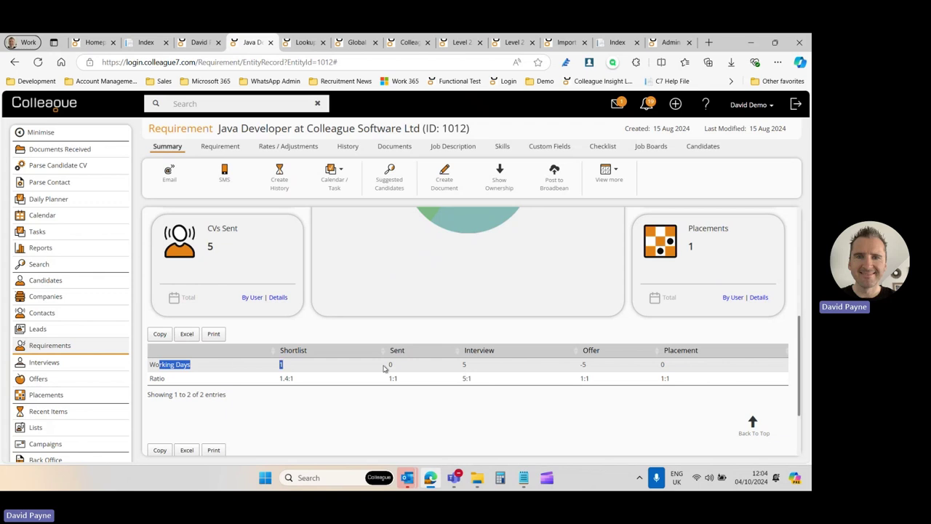
{"action": "left_click", "coordinate": [495, 368]}
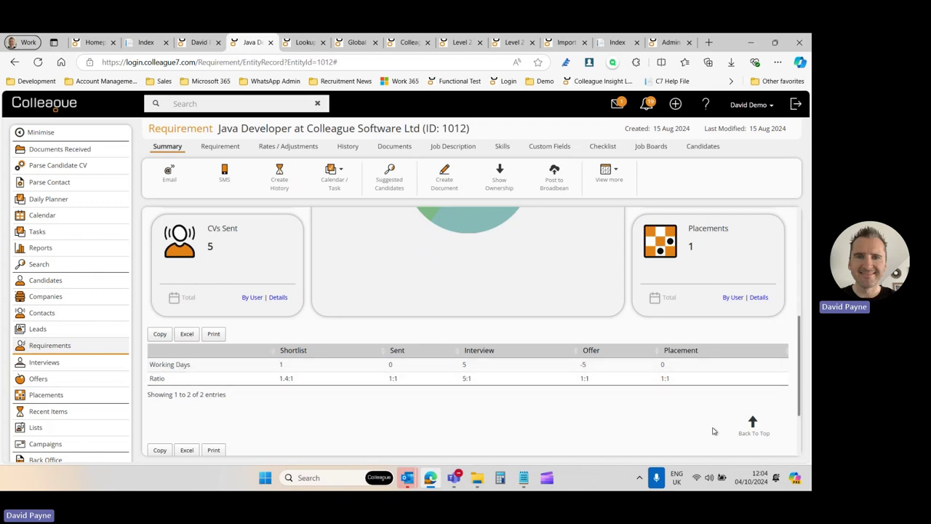
{"action": "left_click", "coordinate": [755, 433]}
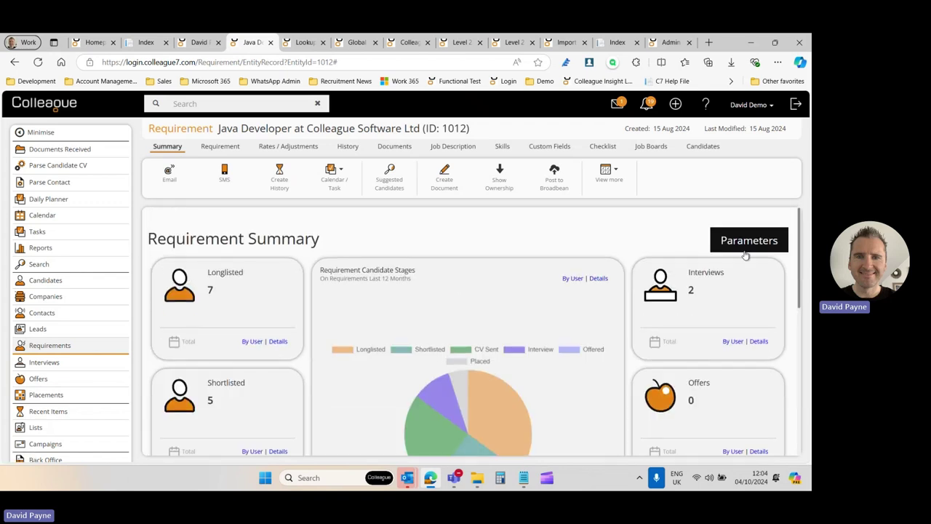
Open the dashboard's parameters, review the available Period options, and close them without choosing another period
{"action": "left_click", "coordinate": [750, 243]}
{"action": "left_click", "coordinate": [678, 211]}
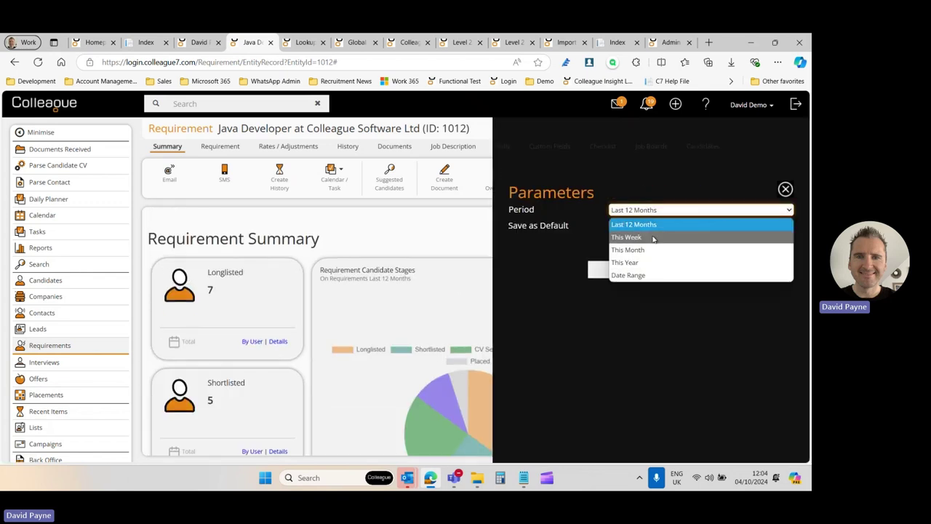
{"action": "left_click", "coordinate": [594, 227]}
{"action": "left_click", "coordinate": [601, 231]}
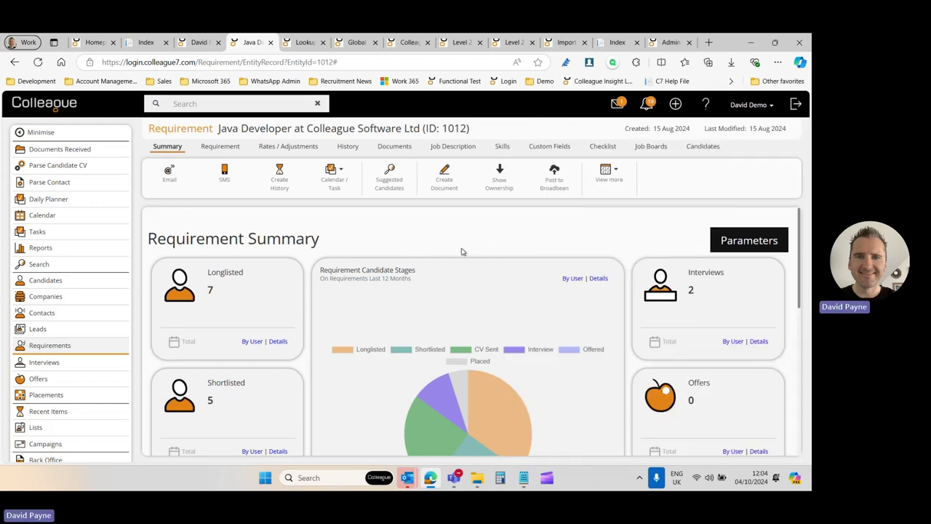
Show the detailed records behind the Requirement Candidate Stages chart, look through them, and go back to the dashboard
{"action": "left_click", "coordinate": [599, 278]}
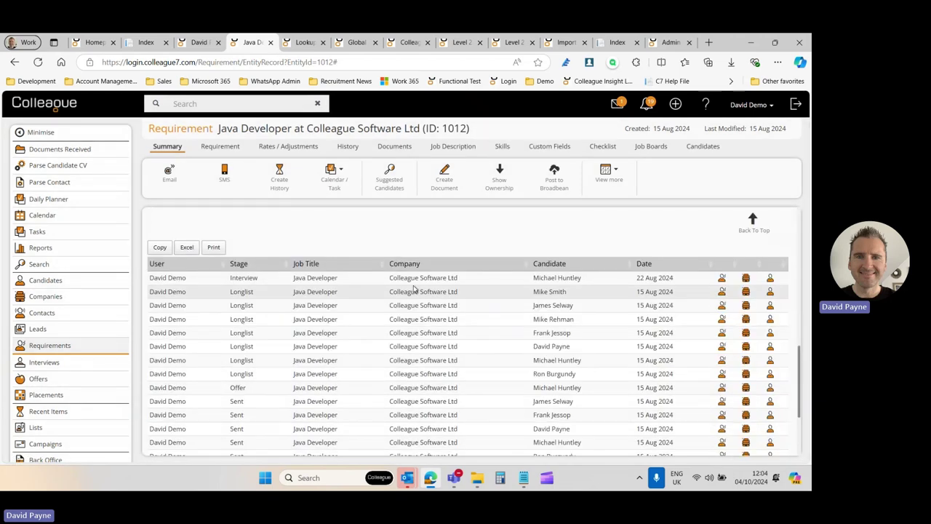
{"action": "scroll", "coordinate": [378, 334], "scroll_direction": "down", "scroll_amount": 5}
{"action": "scroll", "coordinate": [339, 386], "scroll_direction": "up", "scroll_amount": 2}
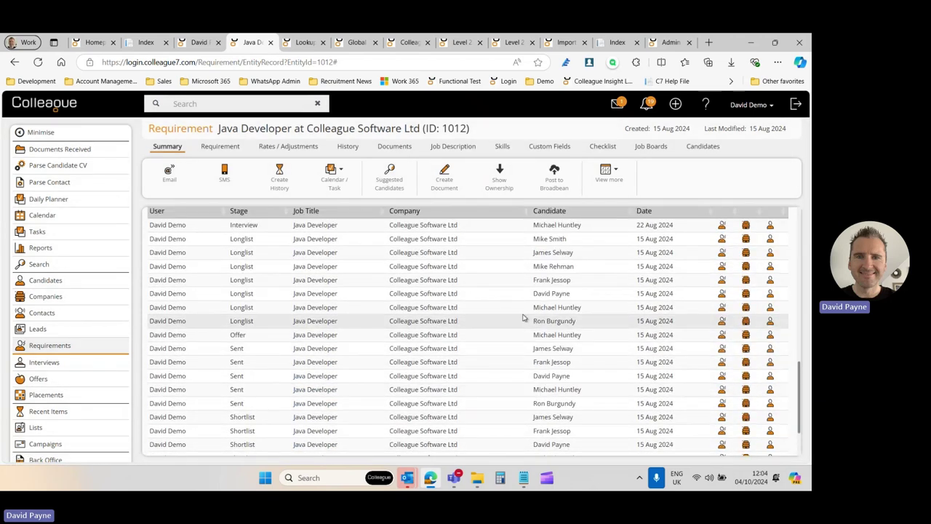
{"action": "scroll", "coordinate": [553, 306], "scroll_direction": "up", "scroll_amount": 2}
{"action": "left_click", "coordinate": [753, 235]}
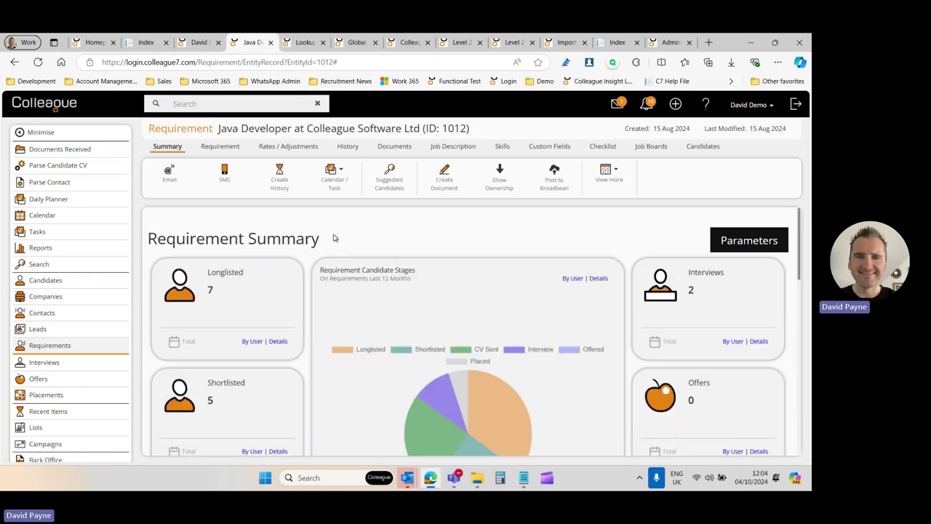
{"action": "scroll", "coordinate": [301, 311], "scroll_direction": "down", "scroll_amount": 2}
{"action": "scroll", "coordinate": [328, 276], "scroll_direction": "up", "scroll_amount": 2}
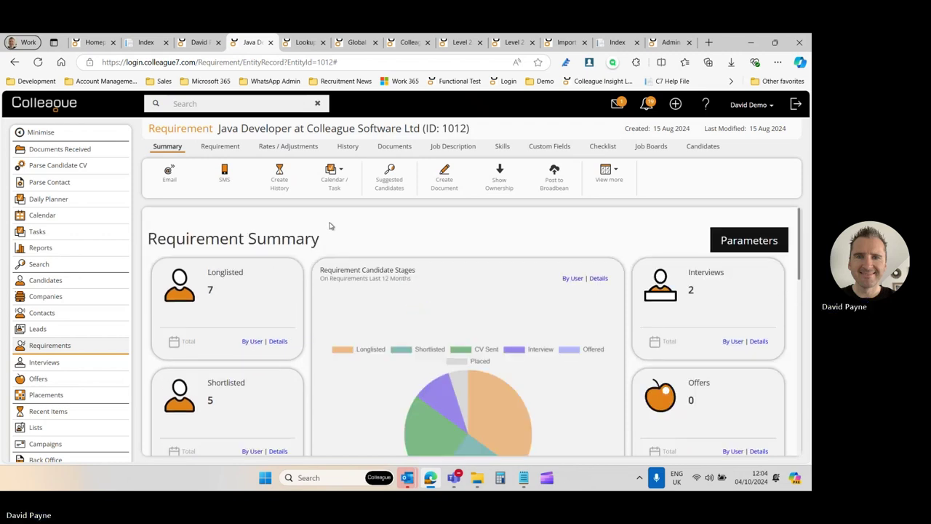
Reopen the requirement's main details, then go back to the New Requirement Summary Report section of the release notes
{"action": "left_click", "coordinate": [222, 150]}
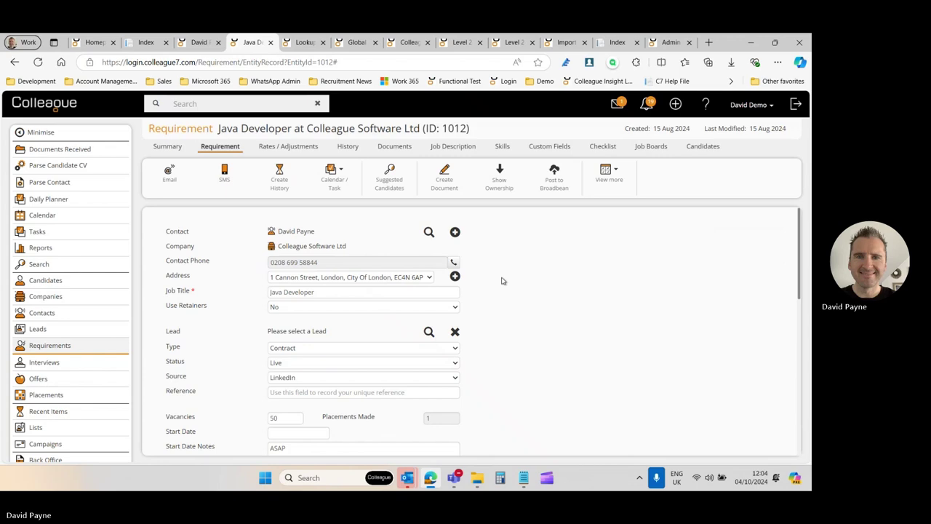
{"action": "left_click", "coordinate": [145, 42]}
{"action": "scroll", "coordinate": [325, 328], "scroll_direction": "down", "scroll_amount": 1}
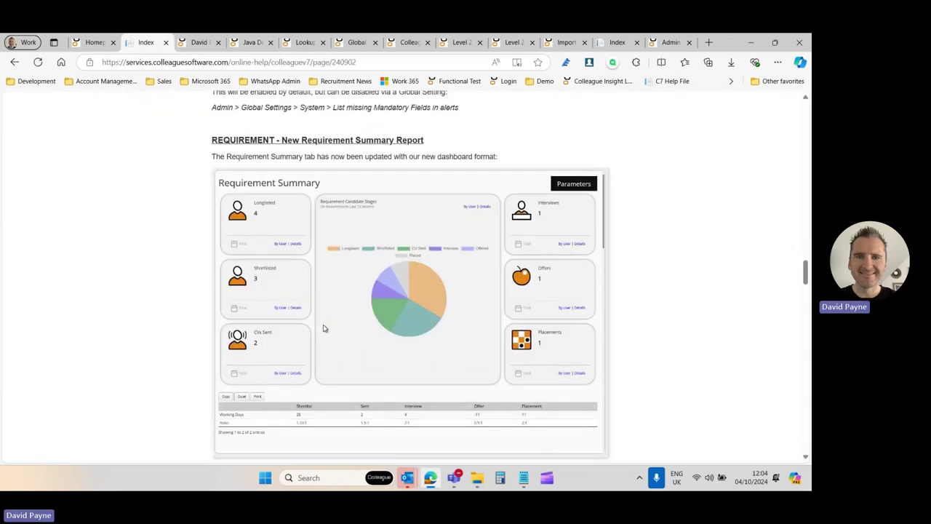
Highlight 'Payment Terms' in the release notes' Company section, then show the Invoice/Payment Details on the Colleague Software Ltd company record
{"action": "scroll", "coordinate": [325, 328], "scroll_direction": "down", "scroll_amount": 5}
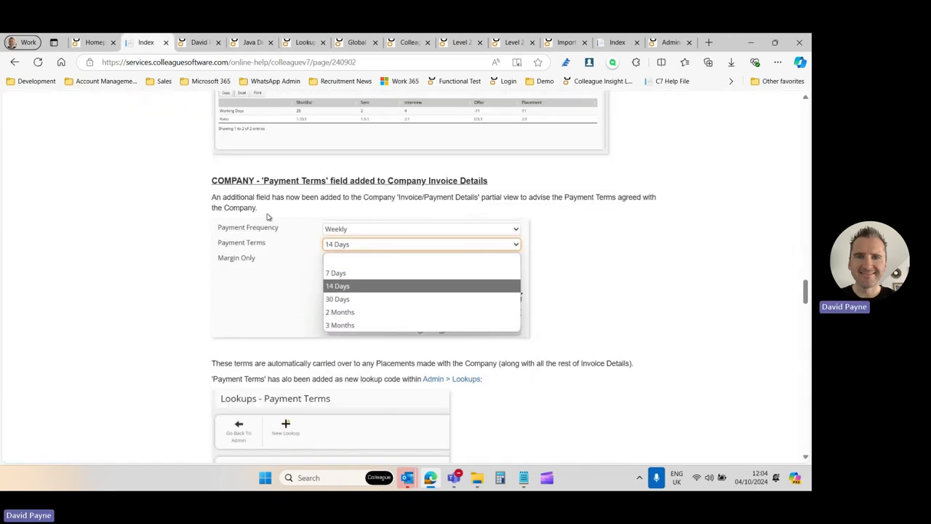
{"action": "left_click_drag", "start_coordinate": [260, 181], "coordinate": [329, 182]}
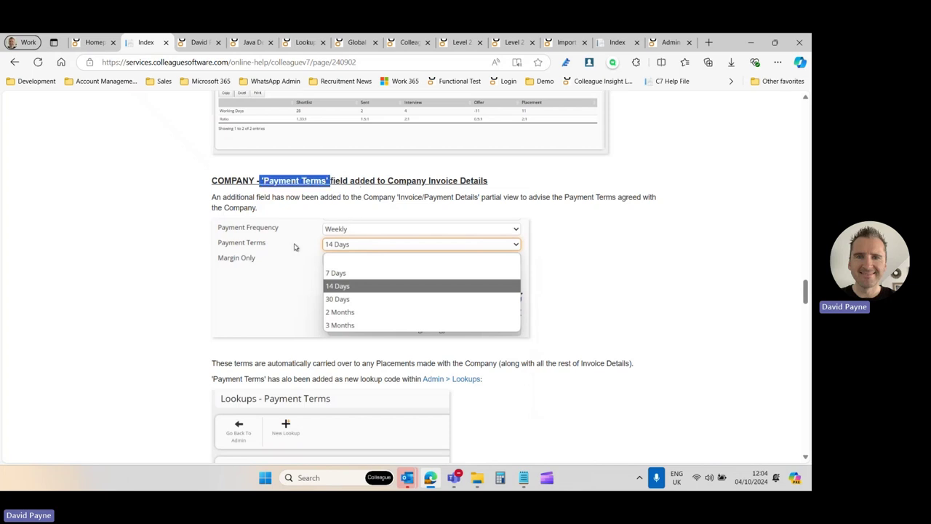
{"action": "left_click", "coordinate": [398, 48]}
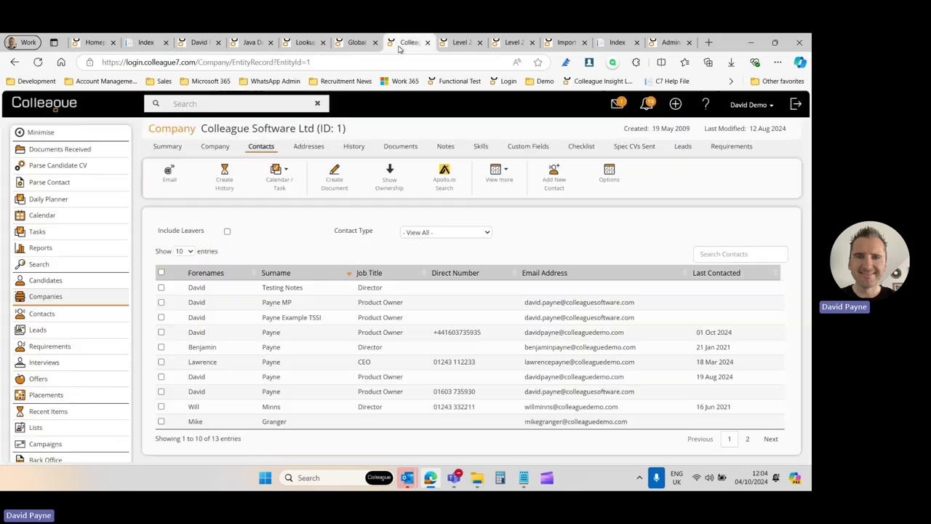
{"action": "left_click", "coordinate": [215, 147]}
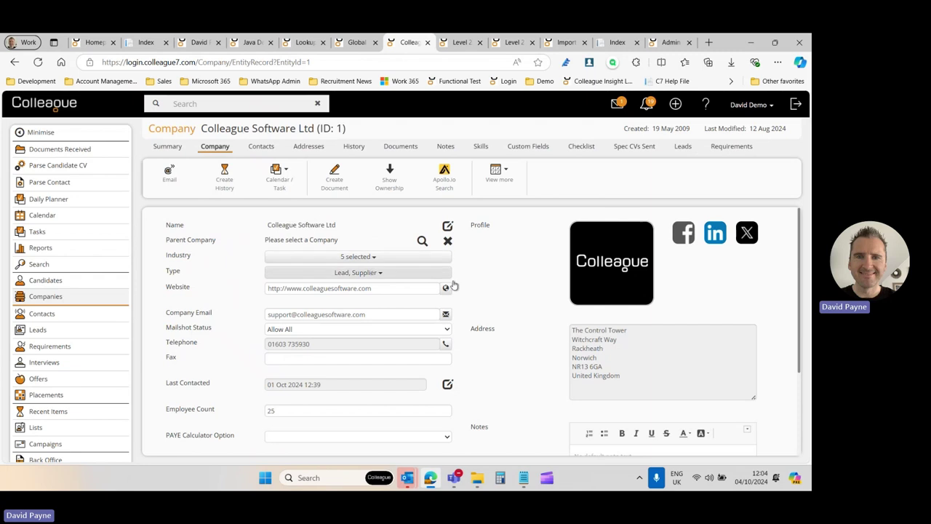
{"action": "left_click", "coordinate": [499, 172]}
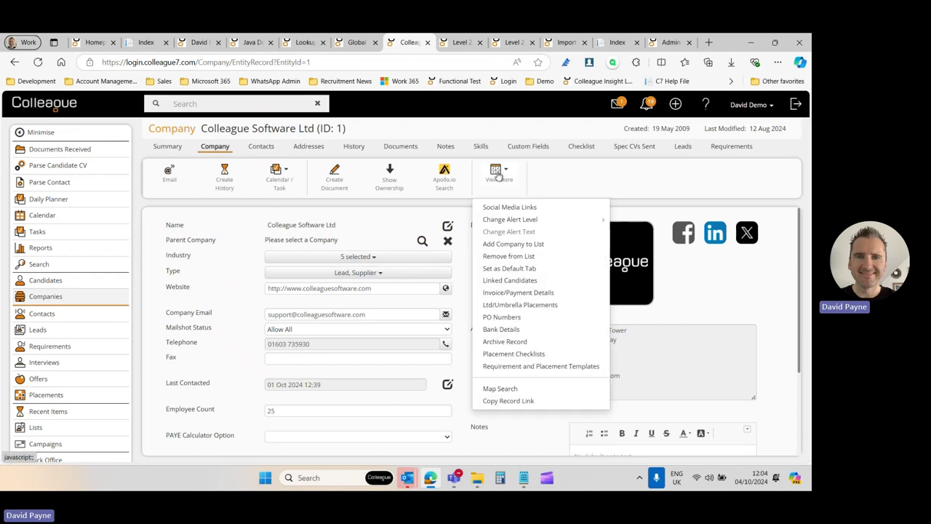
{"action": "left_click", "coordinate": [519, 292]}
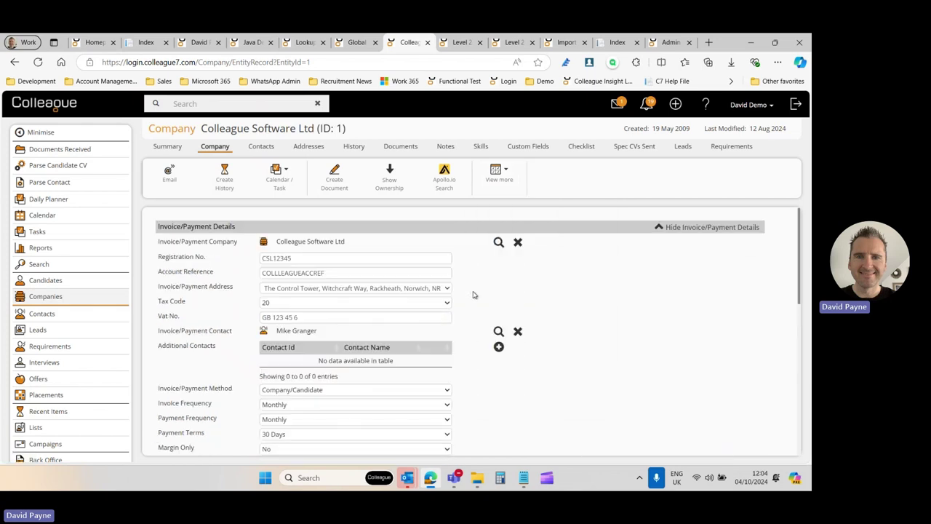
Review the Payment Terms field and its available options in the company's Invoice/Payment Details without choosing another term
{"action": "scroll", "coordinate": [473, 295], "scroll_direction": "down", "scroll_amount": 2}
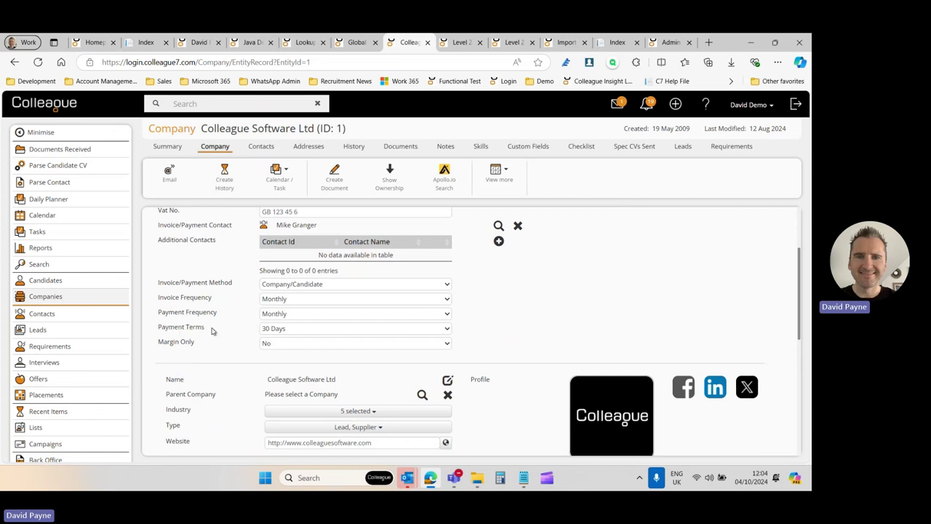
{"action": "left_click", "coordinate": [266, 331]}
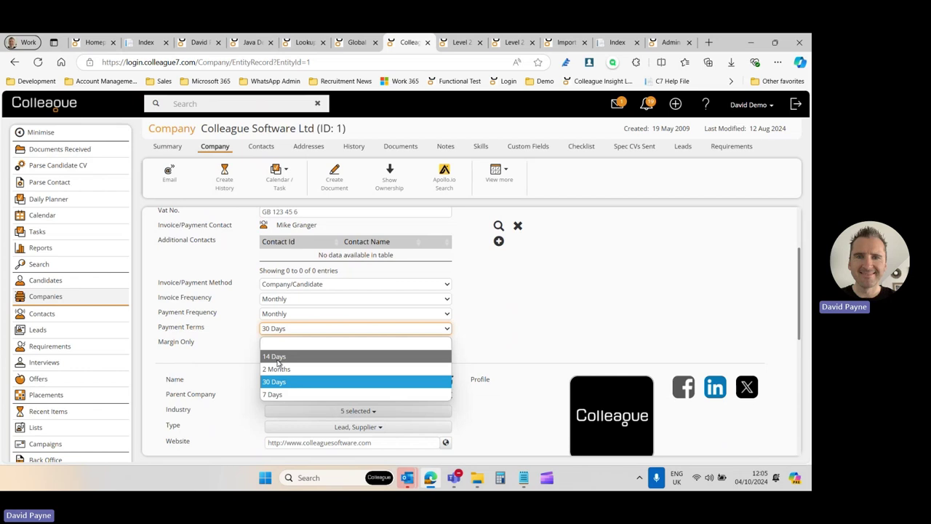
{"action": "left_click", "coordinate": [241, 333]}
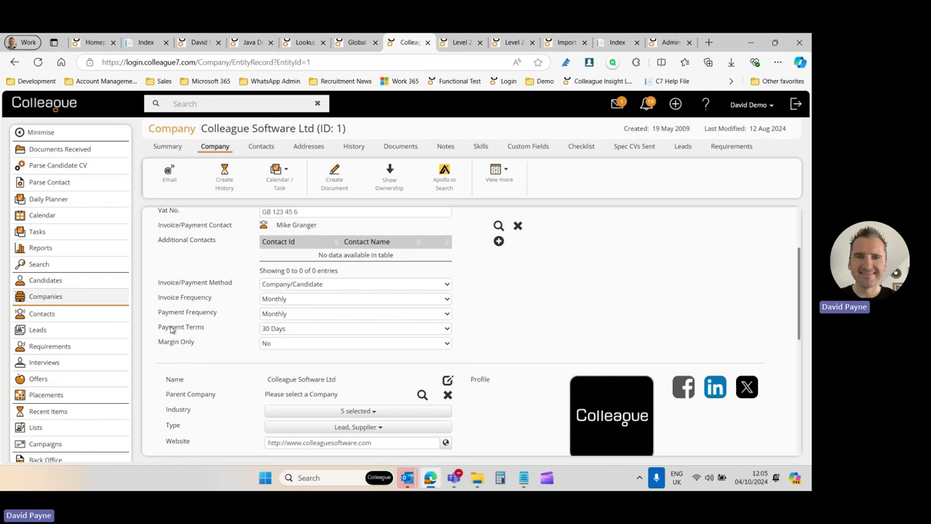
{"action": "left_click", "coordinate": [290, 331]}
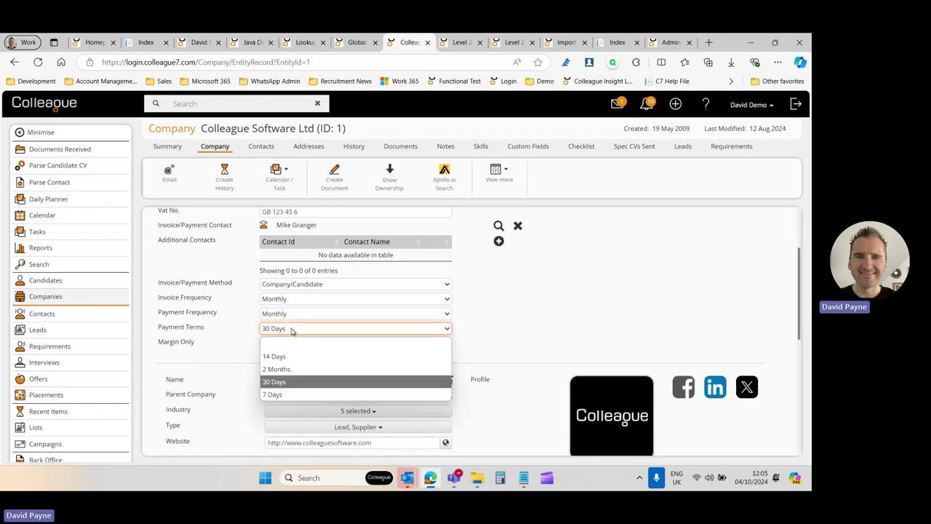
{"action": "left_click", "coordinate": [246, 332]}
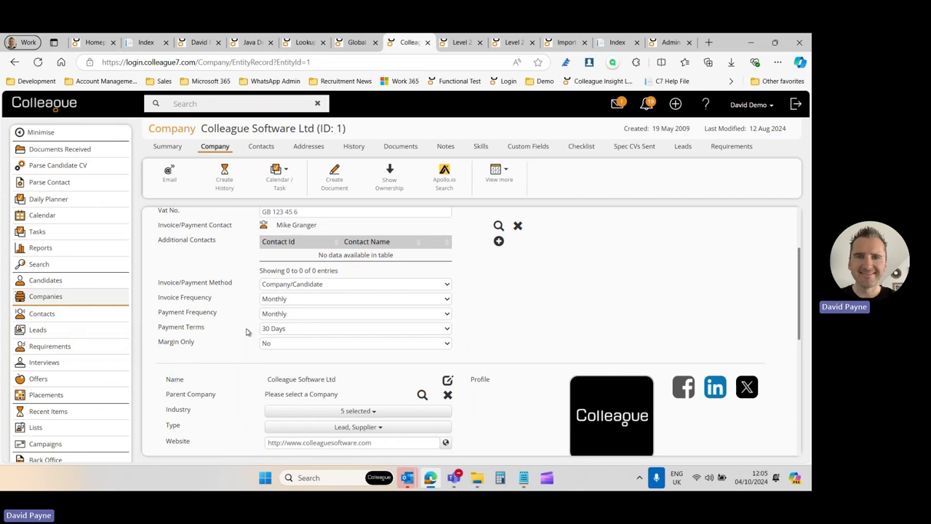
{"action": "scroll", "coordinate": [247, 332], "scroll_direction": "up", "scroll_amount": 2}
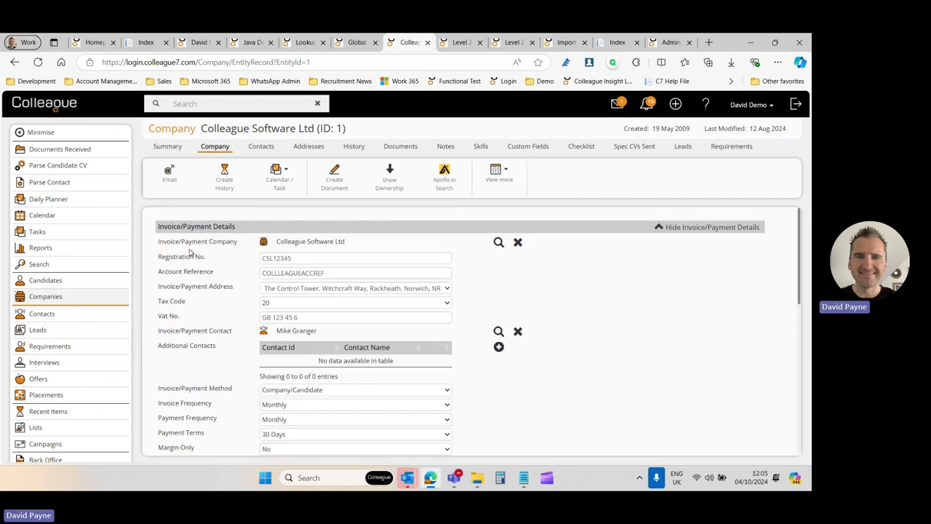
{"action": "scroll", "coordinate": [248, 409], "scroll_direction": "down", "scroll_amount": 1}
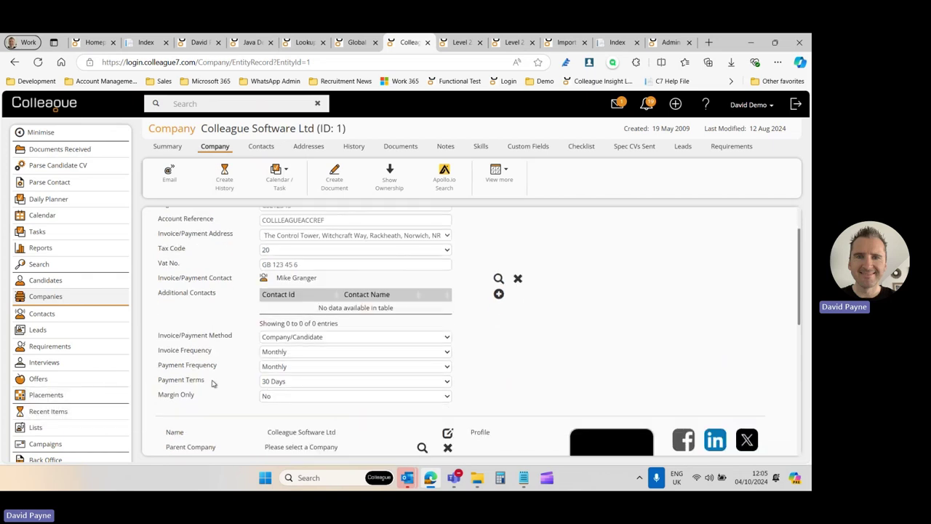
{"action": "left_click", "coordinate": [275, 382]}
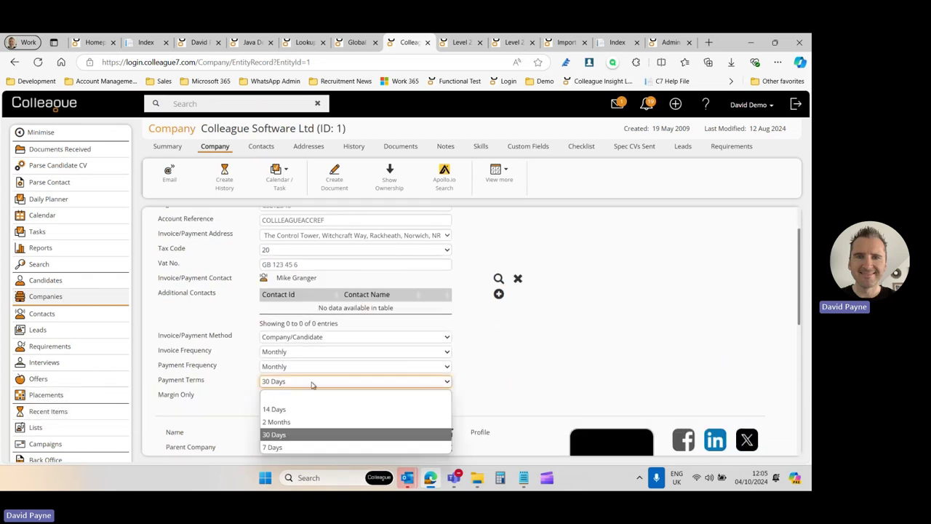
{"action": "left_click", "coordinate": [261, 382]}
{"action": "scroll", "coordinate": [265, 364], "scroll_direction": "down", "scroll_amount": 1}
{"action": "left_click", "coordinate": [276, 330]}
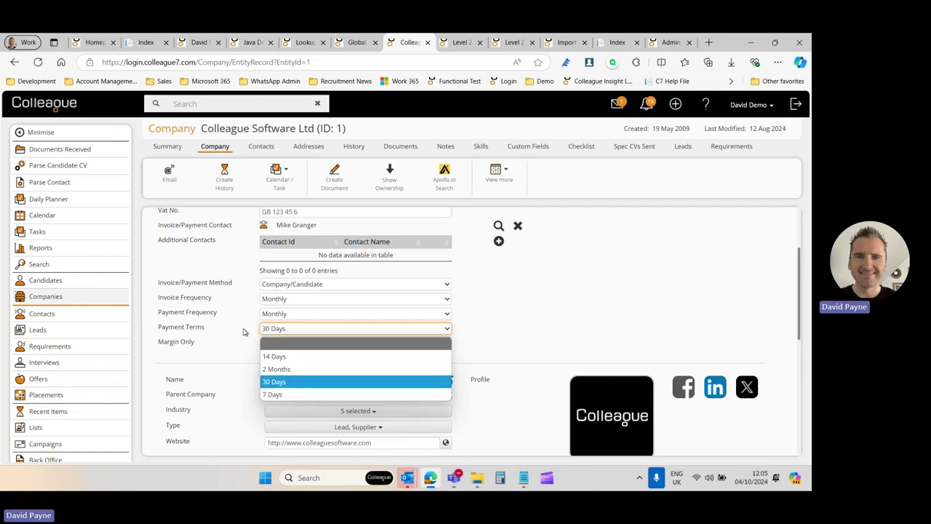
{"action": "left_click", "coordinate": [244, 332]}
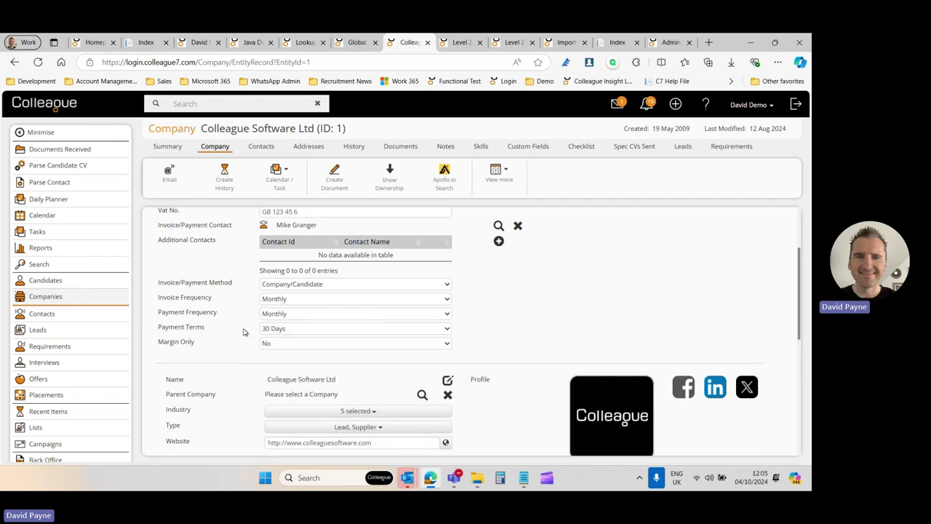
Switch to the open lookups page, return to Admin, and reopen the Lookups maintenance page
{"action": "left_click", "coordinate": [295, 45]}
{"action": "left_click", "coordinate": [170, 168]}
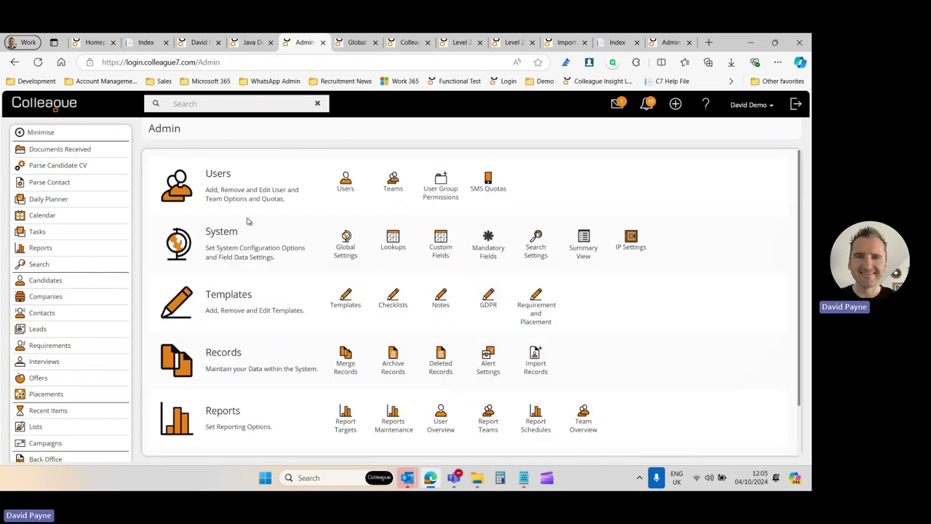
{"action": "left_click", "coordinate": [393, 242]}
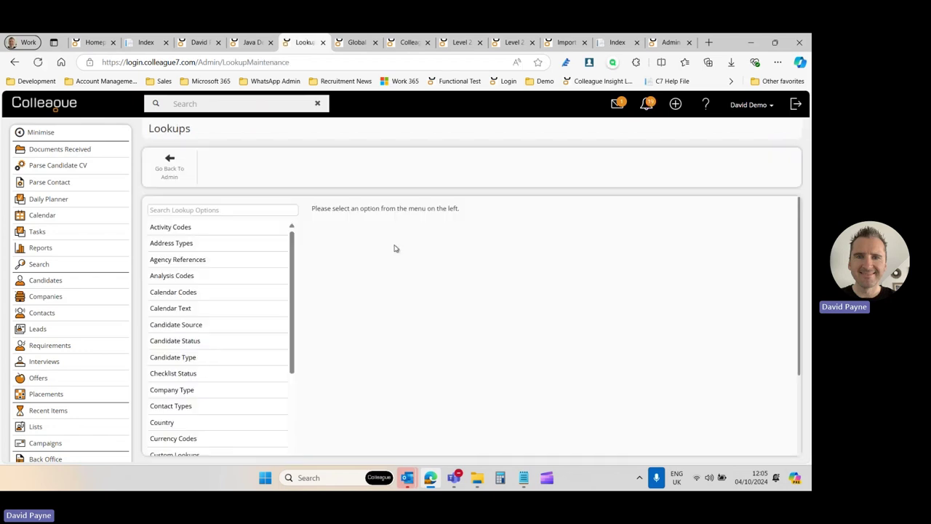
Search the lookup options for payment and open the Payment Terms lookup
{"action": "left_click", "coordinate": [207, 211]}
{"action": "type", "text": ";paymen"}
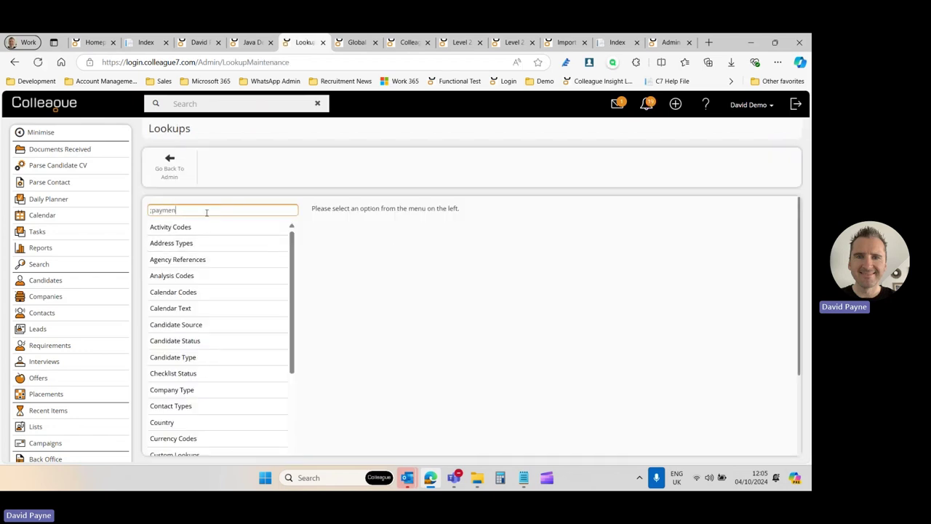
{"action": "key", "text": "BackSpace"}
{"action": "key", "text": "BackSpace"}
{"action": "key", "text": "BackSpace"}
{"action": "key", "text": "BackSpace"}
{"action": "key", "text": "BackSpace"}
{"action": "key", "text": "BackSpace"}
{"action": "key", "text": "BackSpace"}
{"action": "type", "text": "paym"}
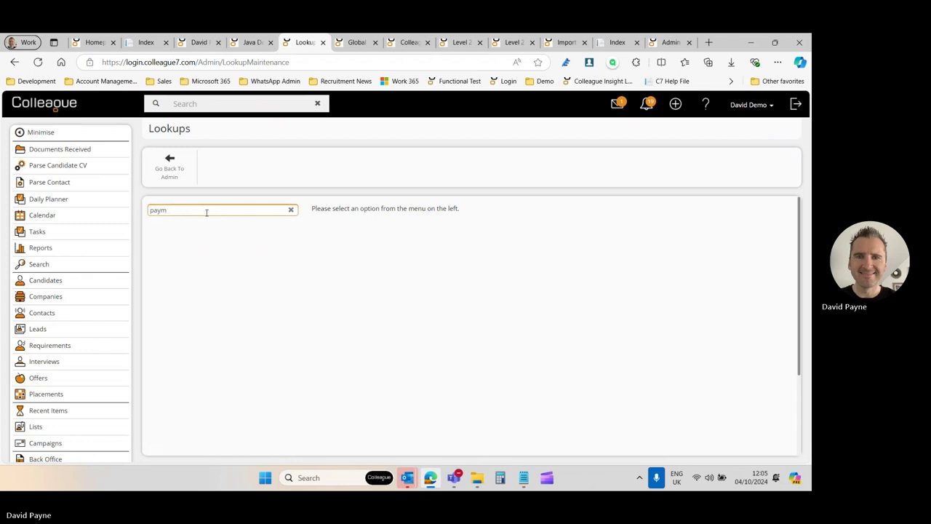
{"action": "type", "text": "nett"}
{"action": "left_click", "coordinate": [219, 260]}
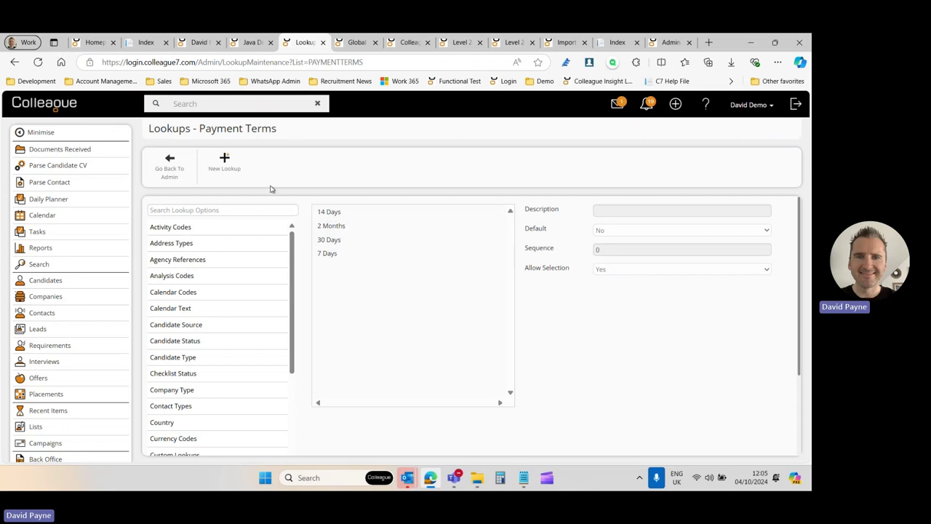
Add a Payment Terms lookup with the description "6 weeks" and save it
{"action": "left_click", "coordinate": [251, 171]}
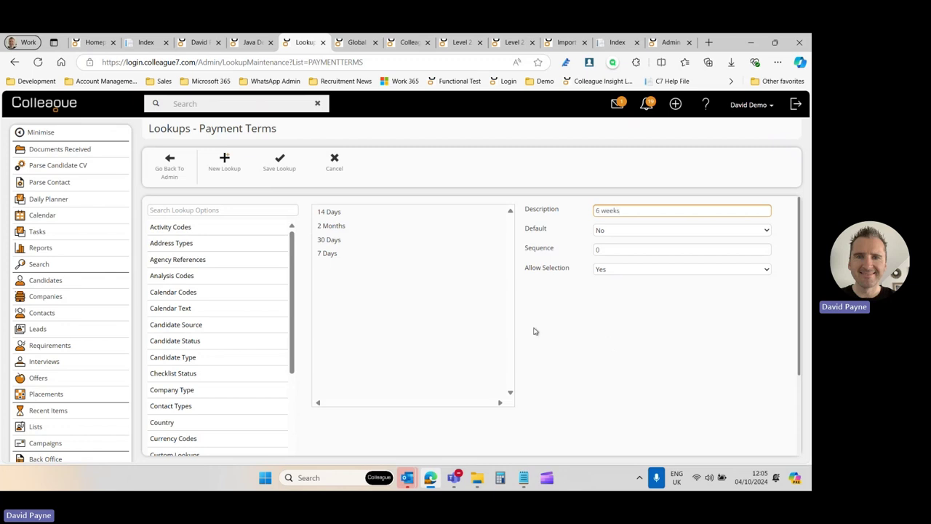
{"action": "left_click", "coordinate": [290, 169]}
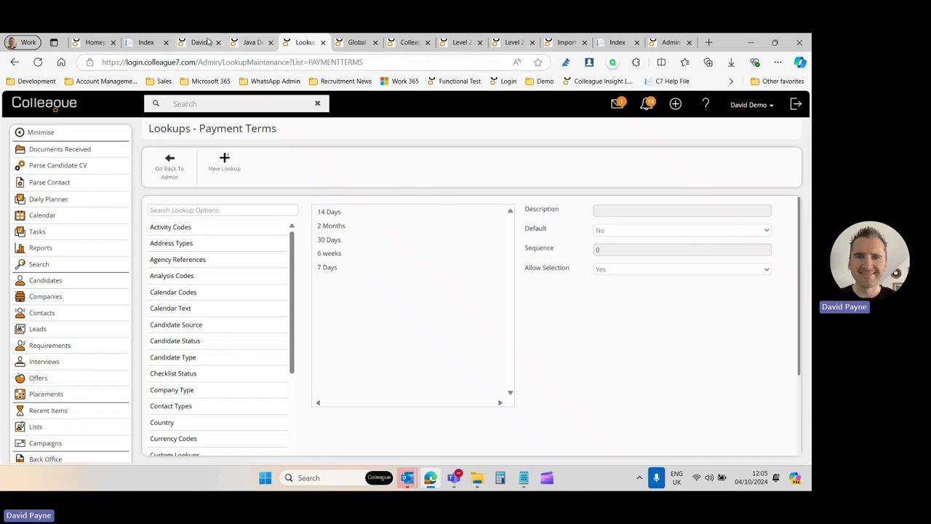
Refresh the company record, check the Payment Terms options under Invoice/Payment Details for the 6 weeks entry, and hide those details again
{"action": "left_click", "coordinate": [400, 43]}
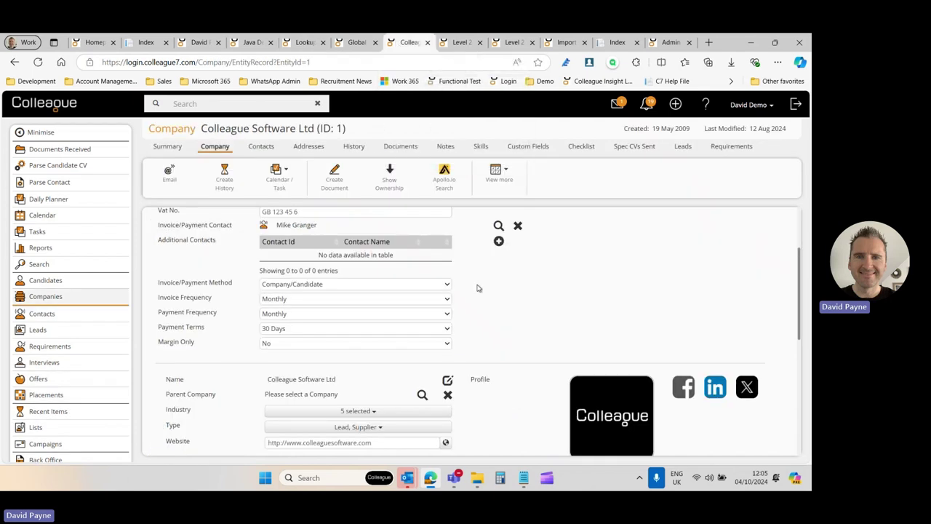
{"action": "key", "text": "F5"}
{"action": "scroll", "coordinate": [246, 327], "scroll_direction": "up", "scroll_amount": 3}
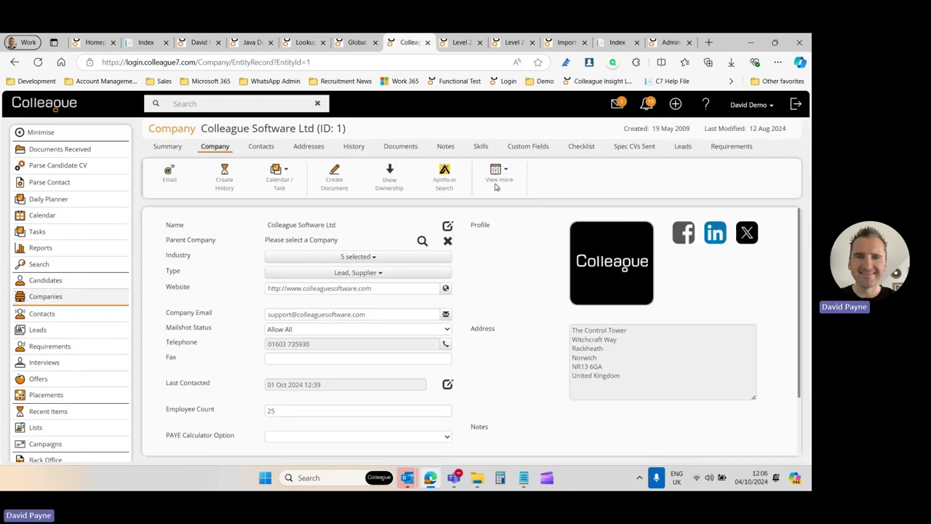
{"action": "left_click", "coordinate": [496, 187]}
{"action": "left_click", "coordinate": [510, 295]}
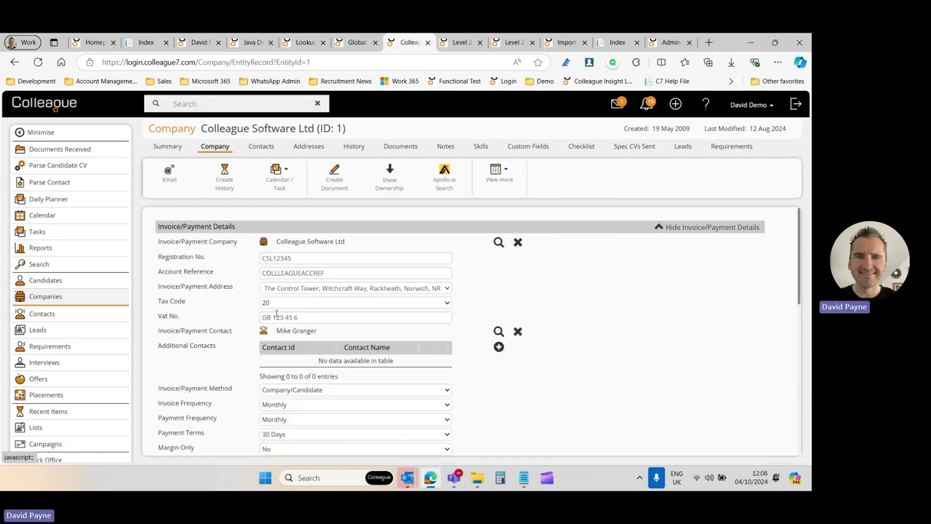
{"action": "scroll", "coordinate": [277, 313], "scroll_direction": "down", "scroll_amount": 2}
{"action": "left_click", "coordinate": [291, 276]}
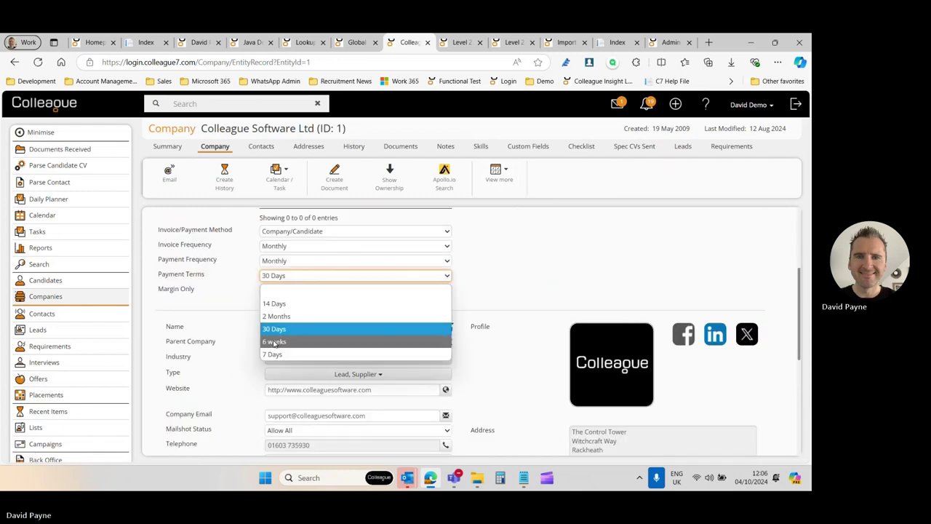
{"action": "left_click", "coordinate": [246, 266]}
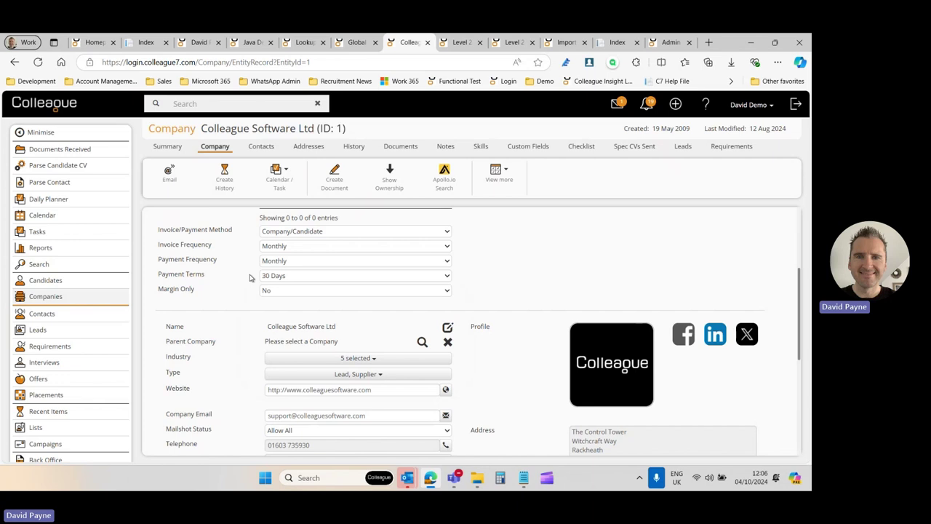
{"action": "scroll", "coordinate": [250, 278], "scroll_direction": "up", "scroll_amount": 3}
{"action": "left_click", "coordinate": [686, 229]}
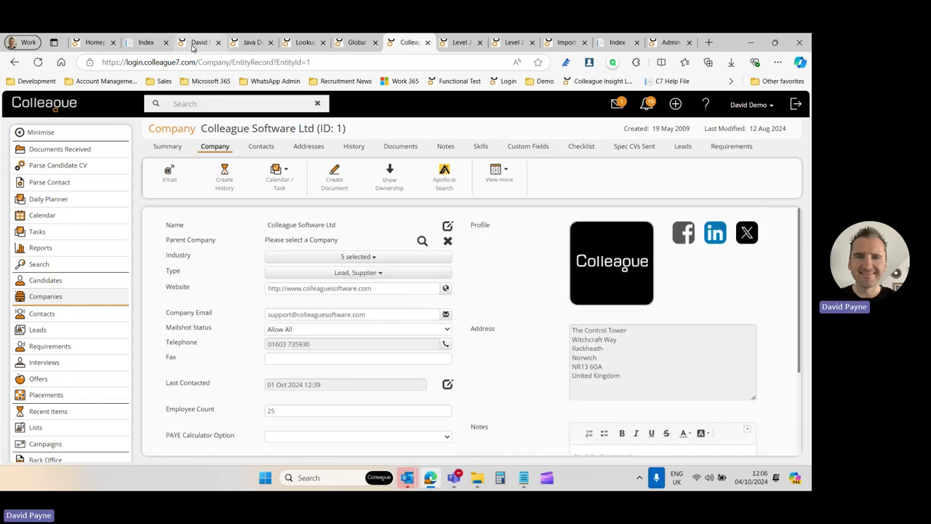
Return to the release notes, go to the Placement Selection Screen multi-select Type section, and highlight part of its heading
{"action": "left_click", "coordinate": [145, 42]}
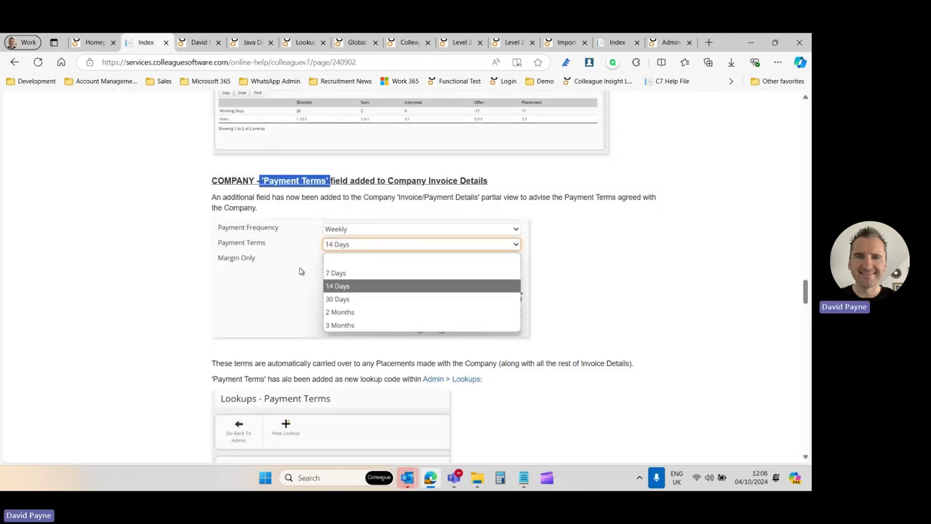
{"action": "scroll", "coordinate": [167, 264], "scroll_direction": "down", "scroll_amount": 5}
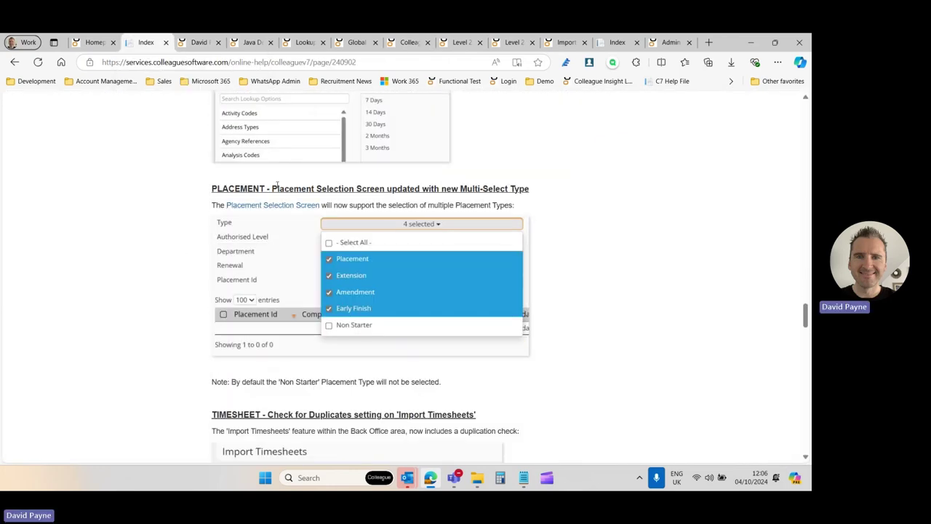
{"action": "left_click_drag", "start_coordinate": [277, 185], "coordinate": [404, 187]}
{"action": "left_click", "coordinate": [569, 195]}
Open the Placement Selection screen from the requirement's browser page and view the Term options without selecting any
{"action": "left_click", "coordinate": [251, 43]}
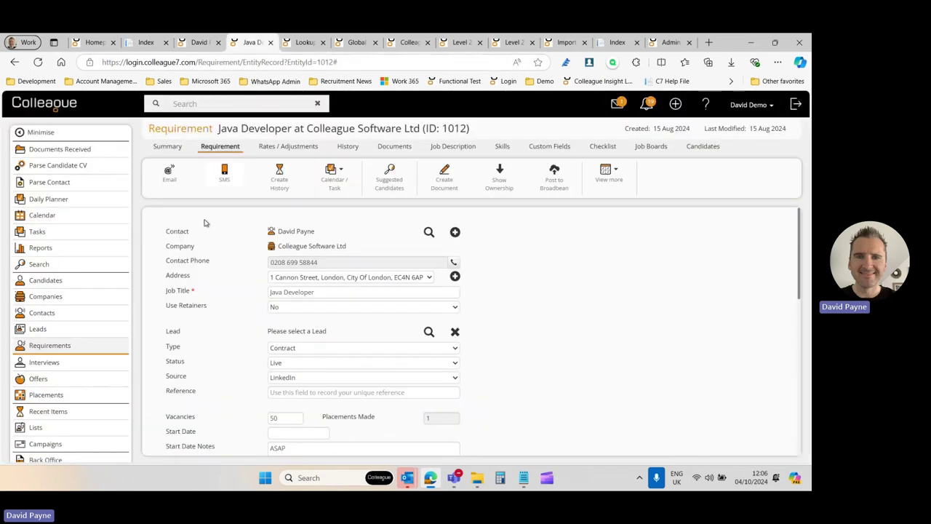
{"action": "left_click", "coordinate": [45, 397]}
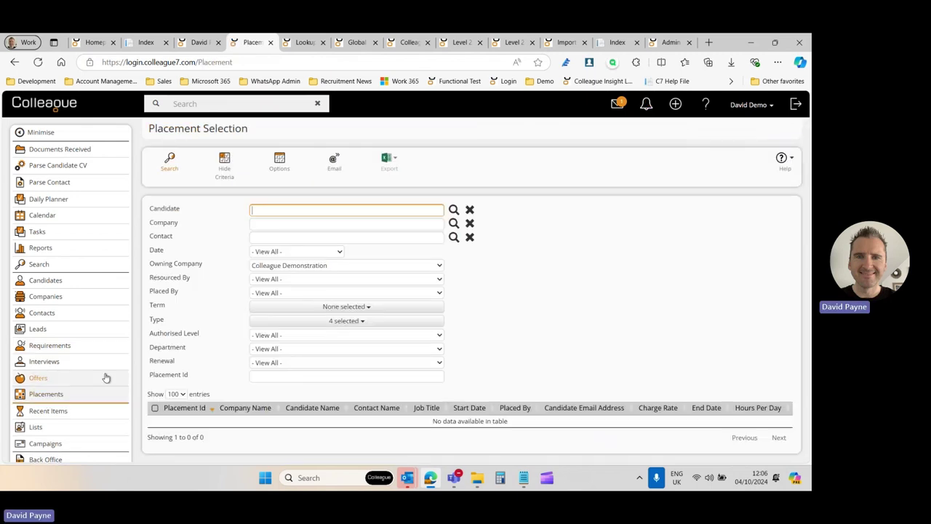
{"action": "left_click", "coordinate": [328, 308]}
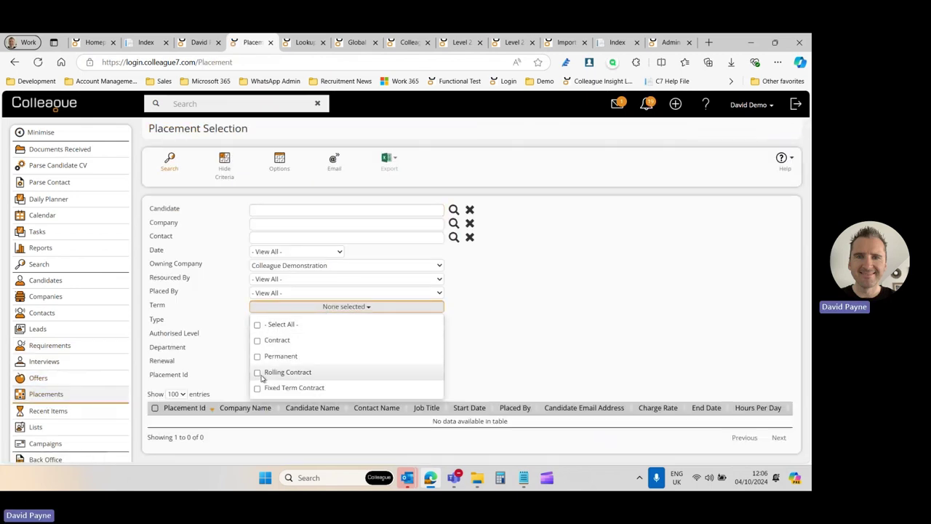
{"action": "left_click", "coordinate": [205, 323]}
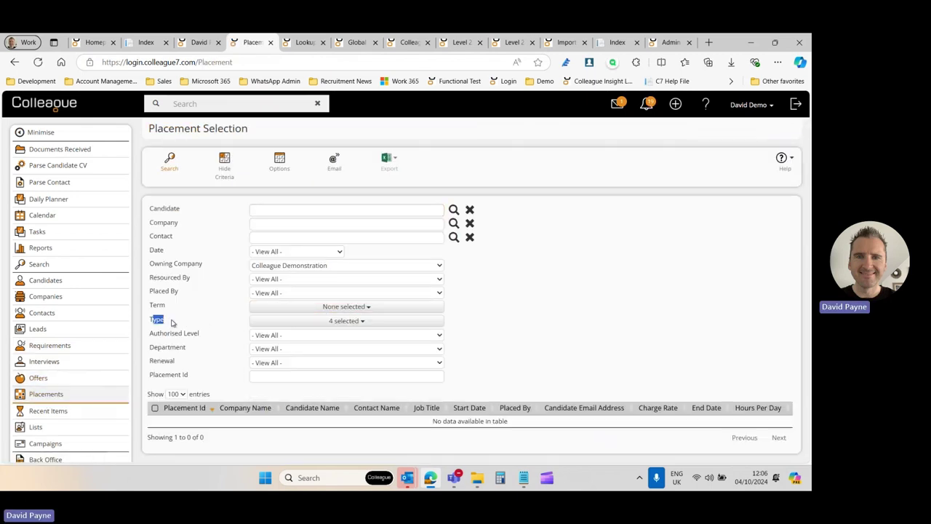
Examine the Type options and their default selections in the placement criteria without changing any of them
{"action": "left_click", "coordinate": [301, 324]}
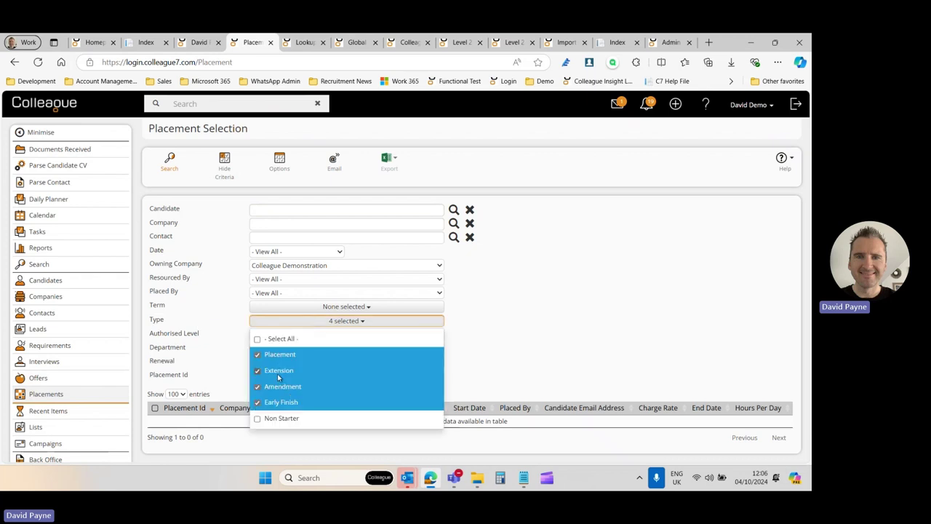
{"action": "left_click", "coordinate": [221, 323]}
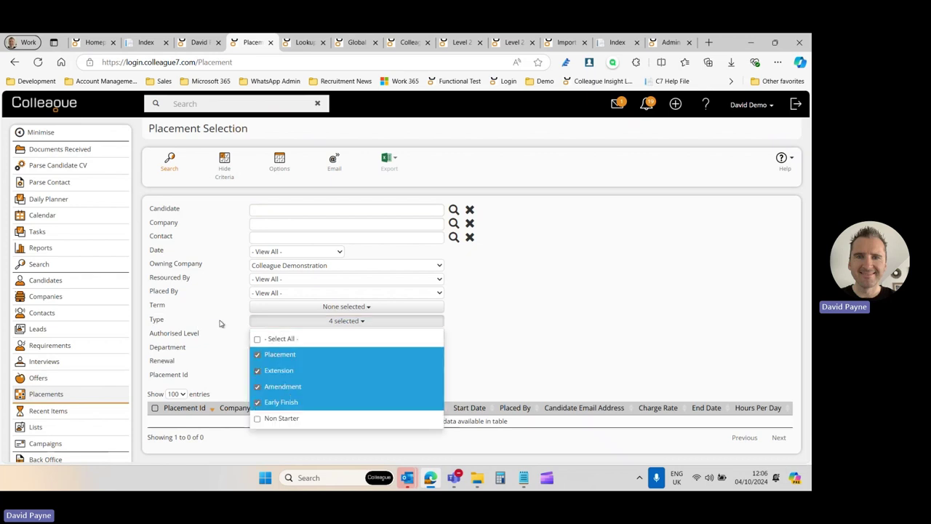
{"action": "left_click", "coordinate": [294, 325]}
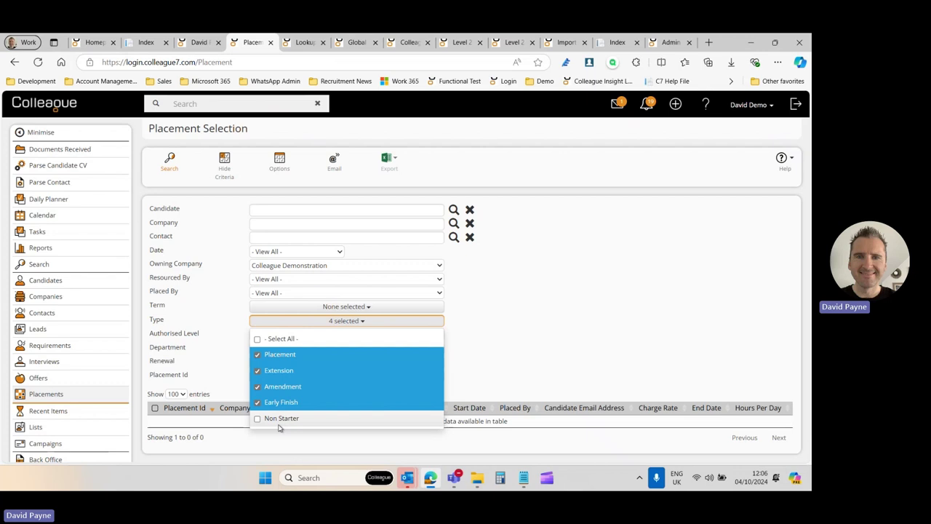
{"action": "left_click", "coordinate": [218, 335]}
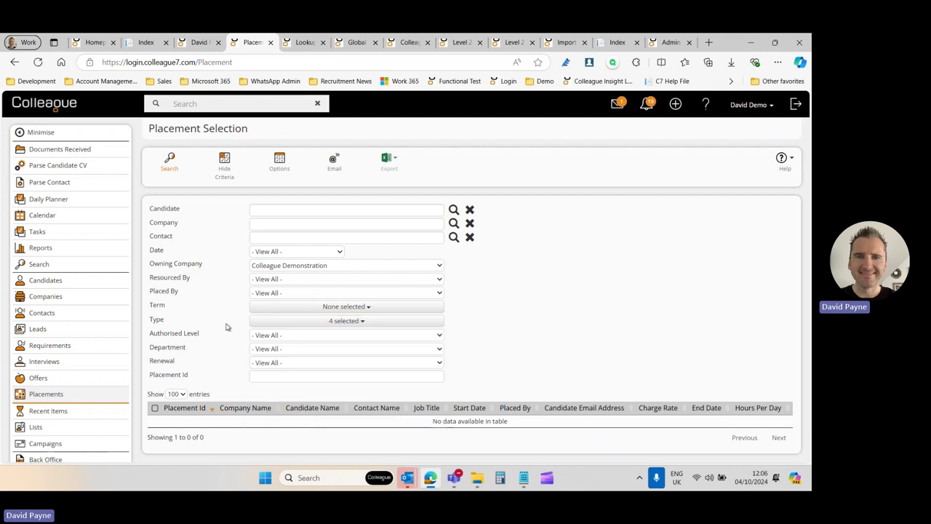
{"action": "left_click", "coordinate": [298, 324]}
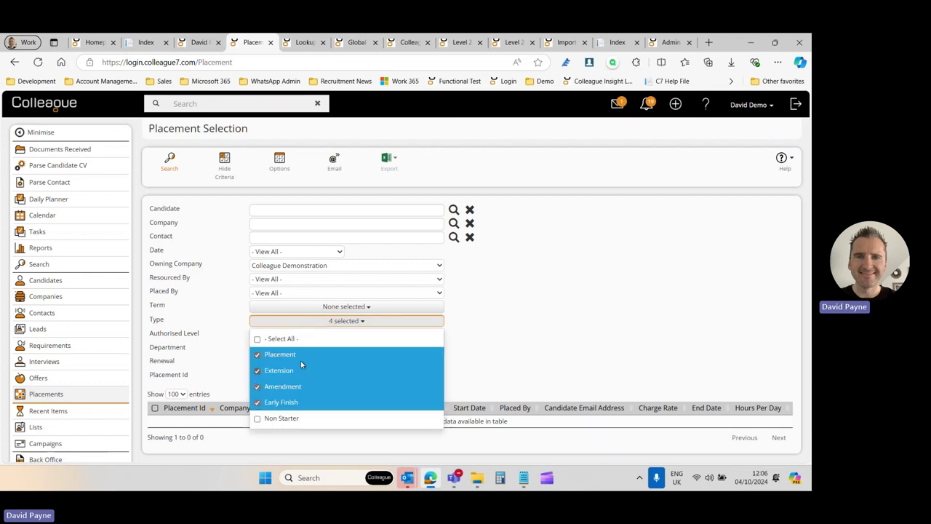
{"action": "left_click", "coordinate": [237, 332]}
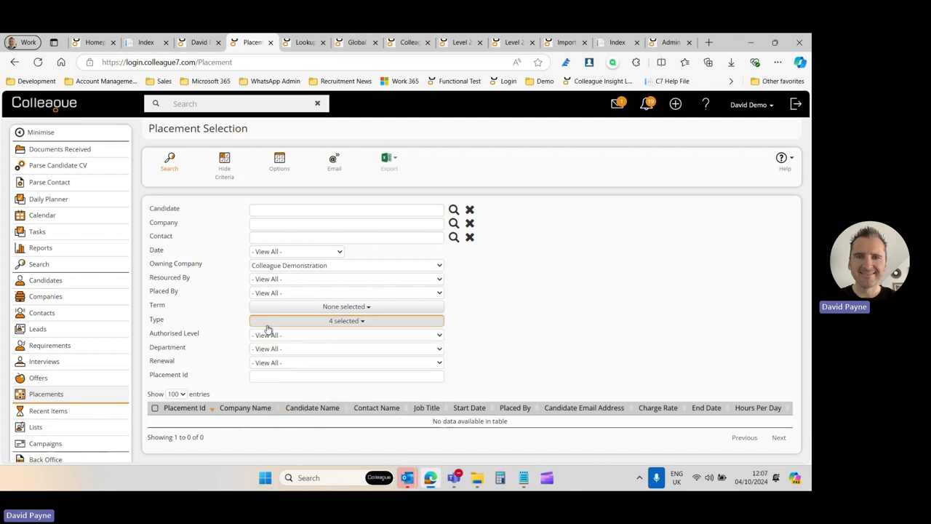
{"action": "left_click", "coordinate": [267, 324]}
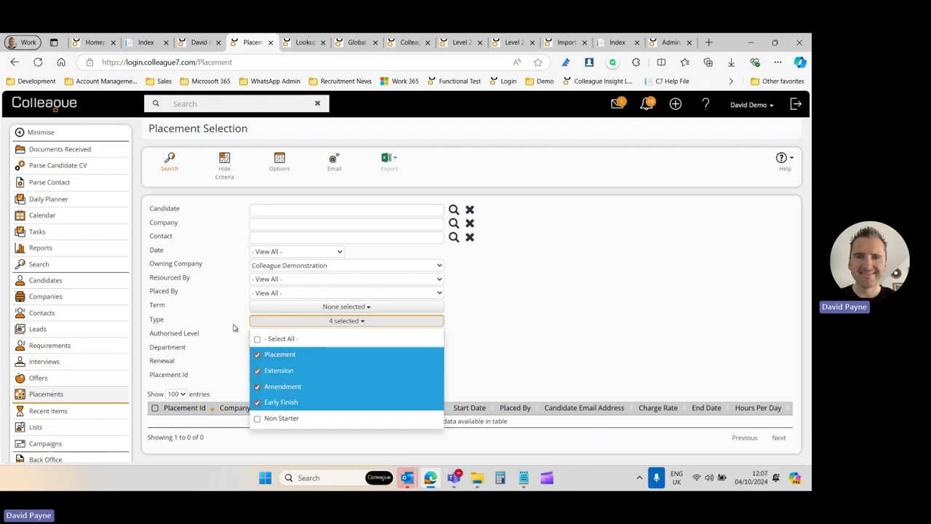
{"action": "left_click", "coordinate": [291, 320]}
{"action": "left_click", "coordinate": [291, 322]}
{"action": "left_click", "coordinate": [234, 331]}
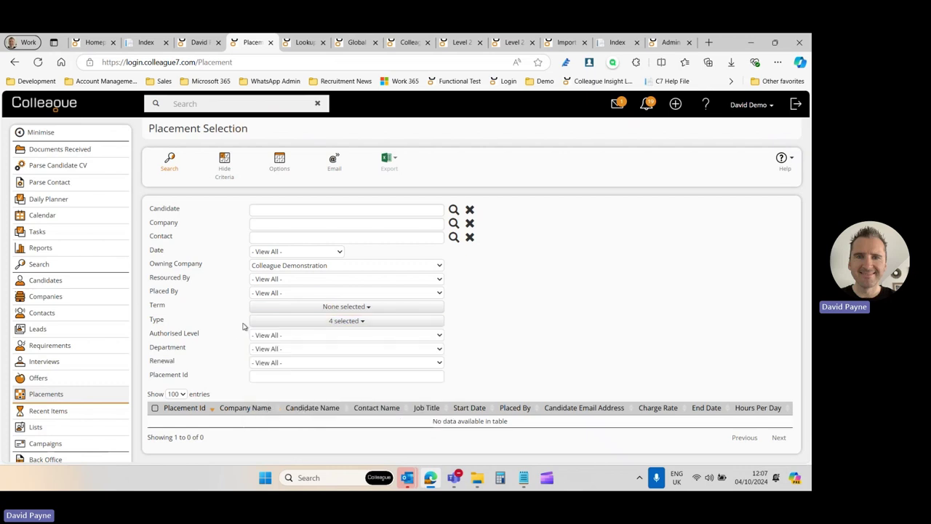
Set the placement Term to Contract and clear the Type selections so that only Extension is chosen
{"action": "left_click", "coordinate": [285, 308]}
{"action": "left_click", "coordinate": [258, 341]}
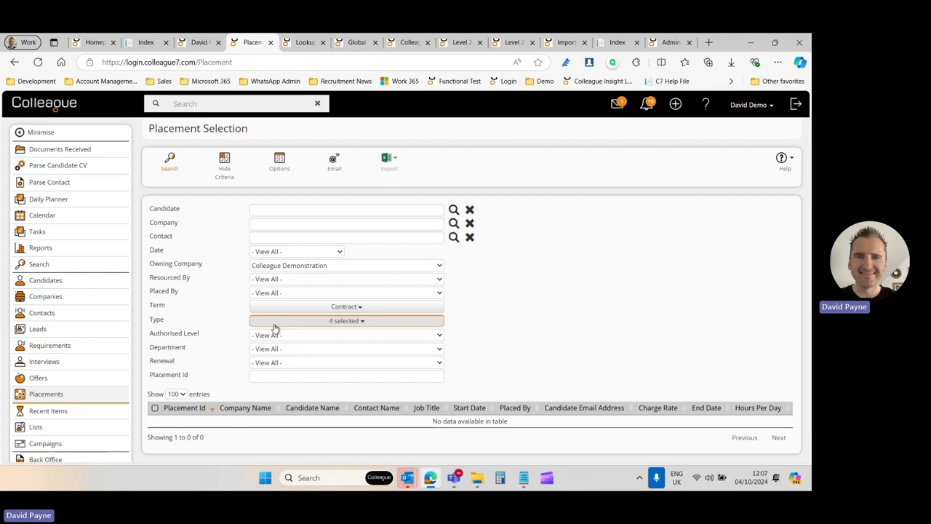
{"action": "left_click", "coordinate": [273, 322]}
{"action": "left_click", "coordinate": [256, 339]}
{"action": "left_click", "coordinate": [257, 339]}
{"action": "left_click", "coordinate": [269, 370]}
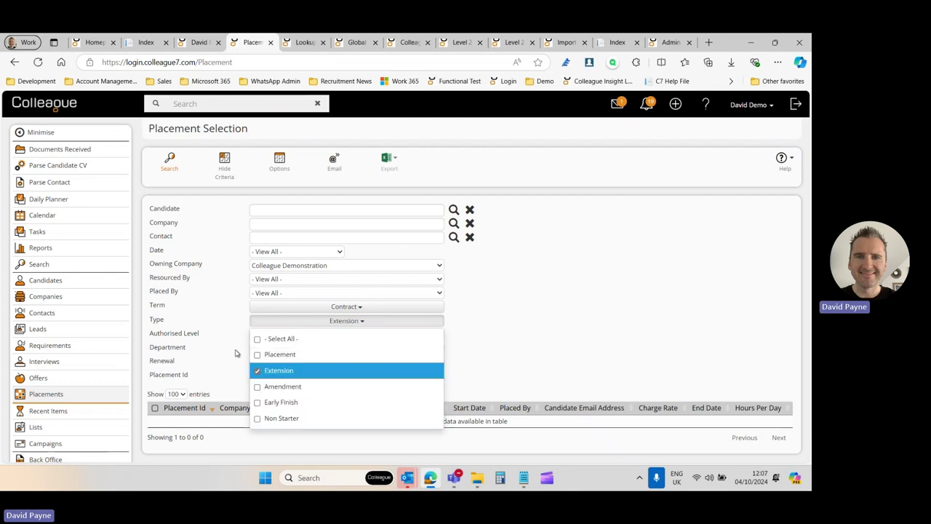
{"action": "left_click", "coordinate": [246, 335]}
Set Authorised Level to Level 2 and run the placement search
{"action": "left_click", "coordinate": [275, 336]}
{"action": "left_click", "coordinate": [270, 376]}
{"action": "left_click", "coordinate": [171, 167]}
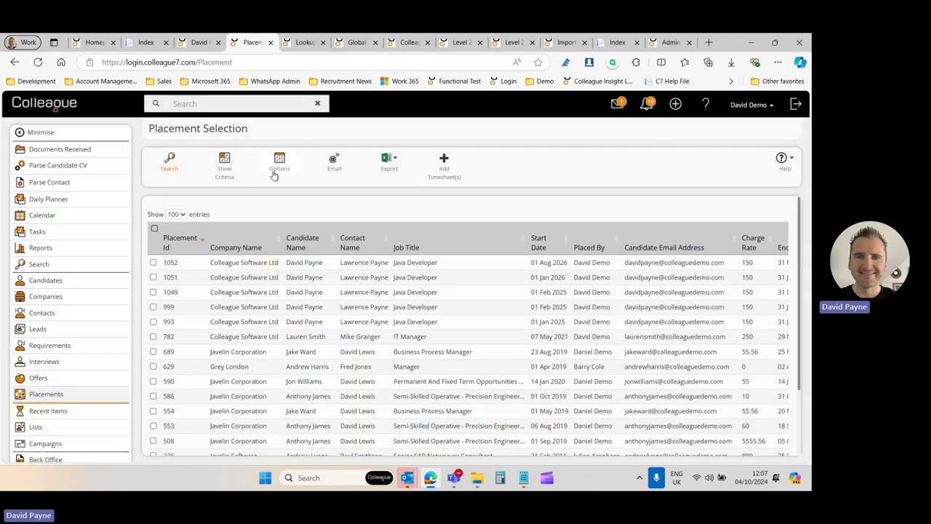
Bring back the search criteria, add Placement to the selected Types alongside Extension, and rerun the search
{"action": "left_click", "coordinate": [227, 169]}
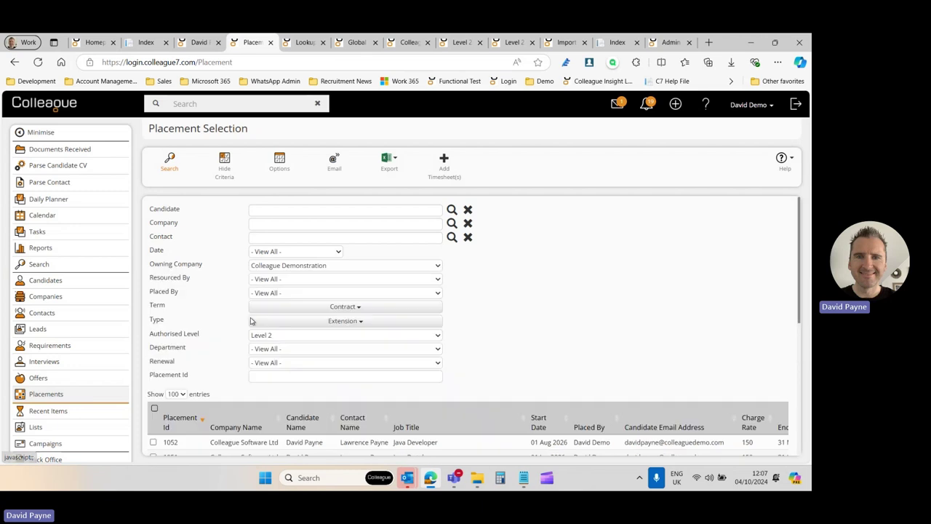
{"action": "left_click", "coordinate": [335, 321]}
{"action": "left_click", "coordinate": [262, 354]}
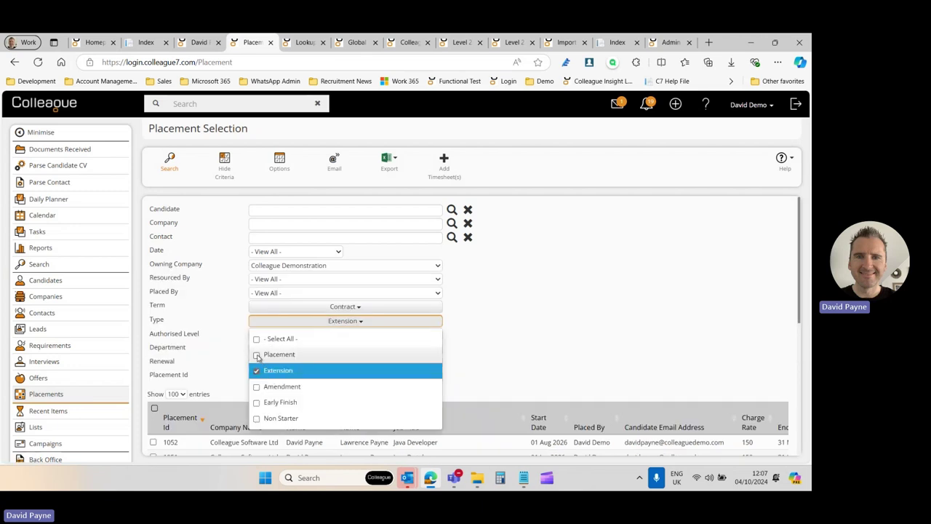
{"action": "left_click", "coordinate": [307, 321]}
{"action": "left_click", "coordinate": [173, 166]}
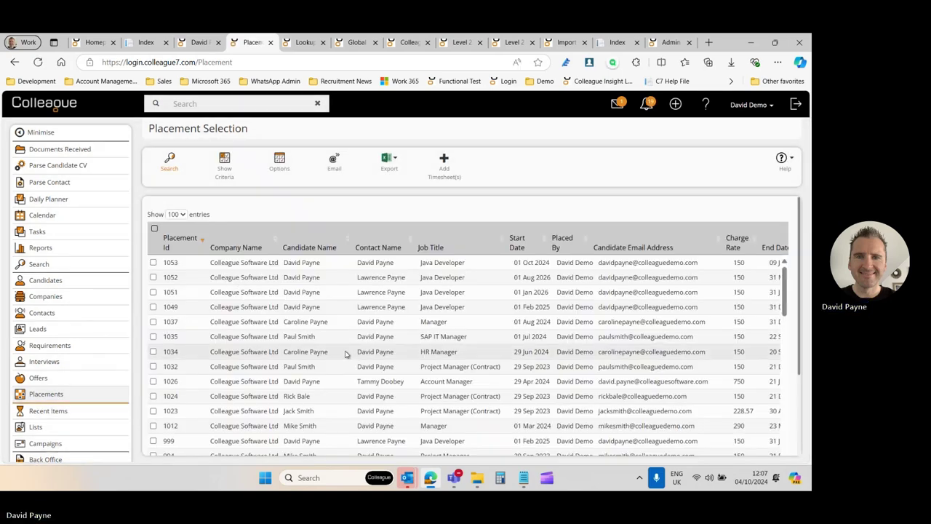
Show the search criteria again and review the Type selections without changing them
{"action": "left_click", "coordinate": [231, 175]}
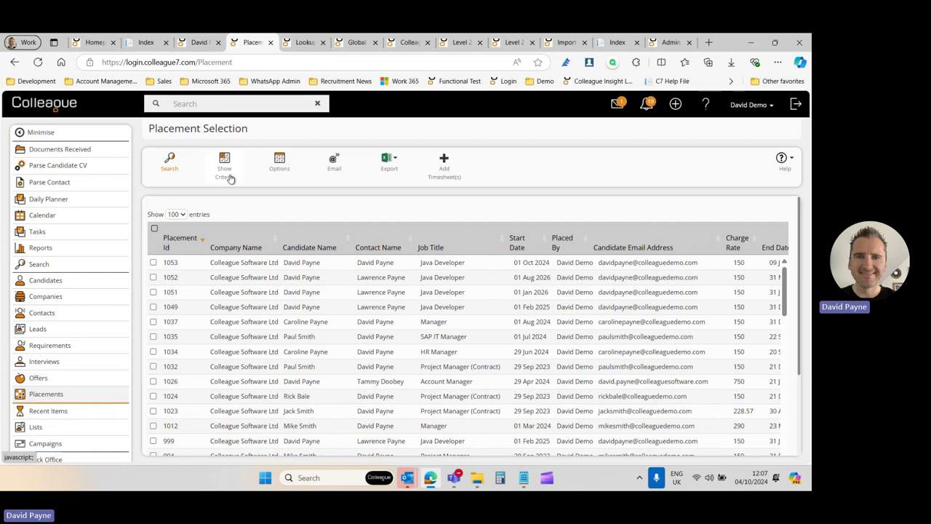
{"action": "left_click", "coordinate": [322, 321]}
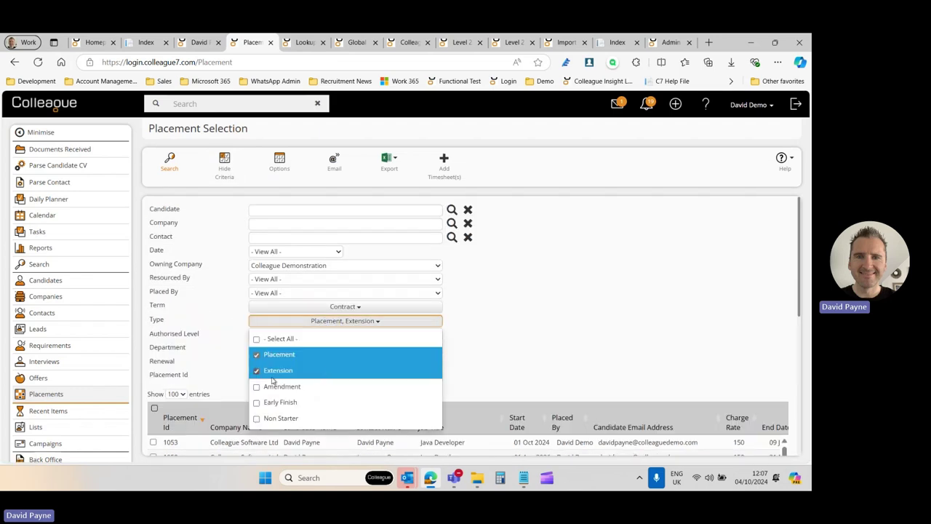
{"action": "left_click", "coordinate": [232, 319]}
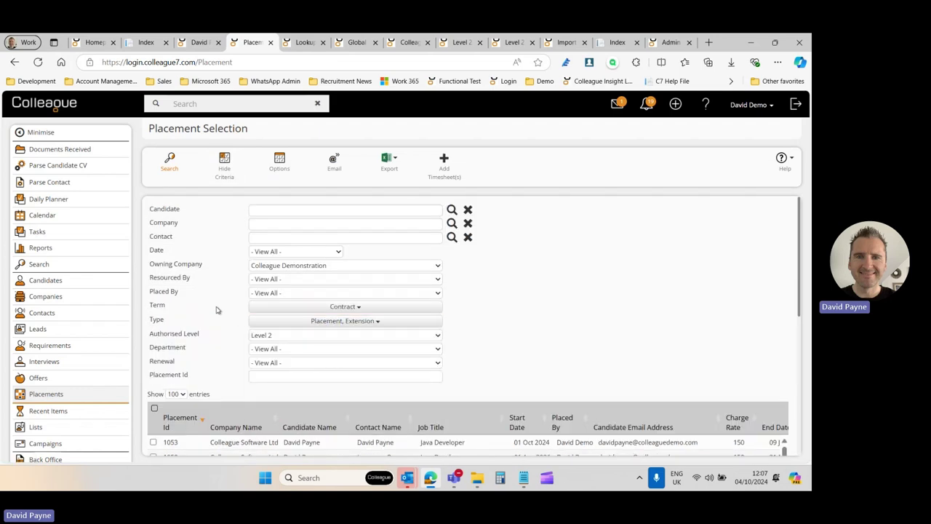
Return to the release notes and highlight the TIMESHEET heading about the Check for Duplicates setting on Import Timesheets
{"action": "left_click", "coordinate": [146, 42]}
{"action": "scroll", "coordinate": [168, 299], "scroll_direction": "down", "scroll_amount": 3}
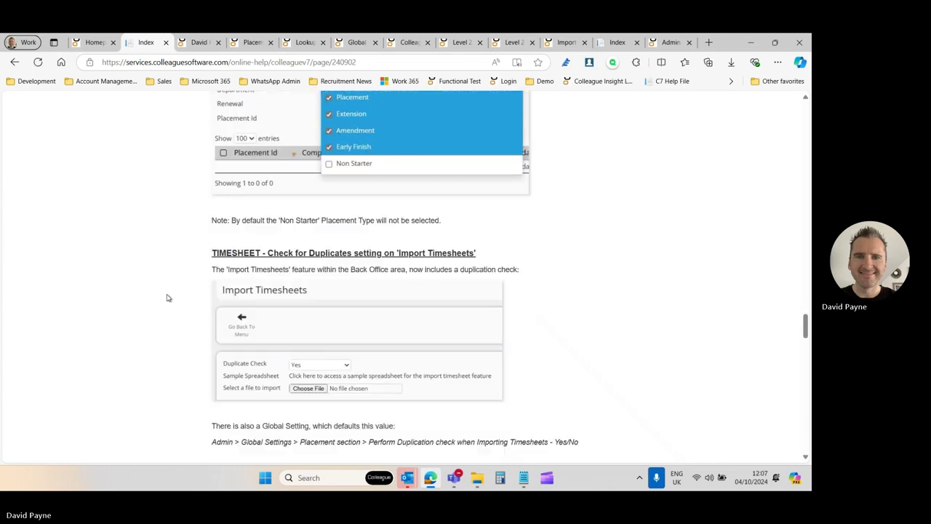
{"action": "left_click_drag", "start_coordinate": [213, 204], "coordinate": [485, 207]}
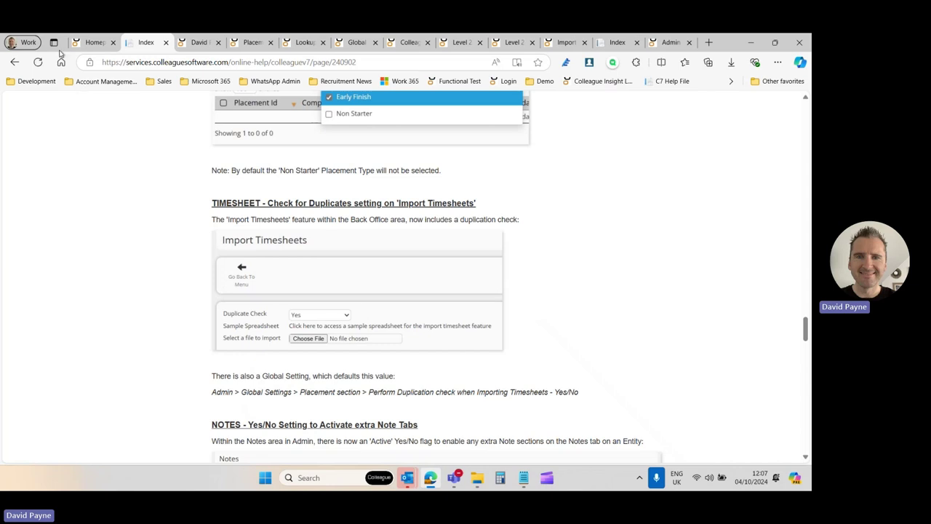
Open Import Timesheets from the Back Office area and highlight the Duplicate Check label
{"action": "left_click", "coordinate": [92, 46]}
{"action": "scroll", "coordinate": [43, 441], "scroll_direction": "down", "scroll_amount": 2}
{"action": "left_click", "coordinate": [44, 435]}
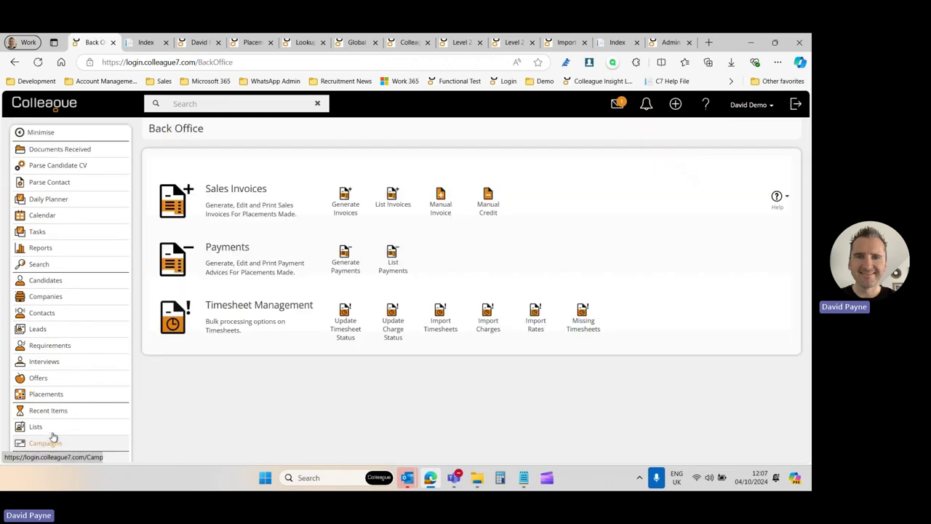
{"action": "left_click", "coordinate": [442, 332]}
{"action": "left_click_drag", "start_coordinate": [149, 209], "coordinate": [195, 211]}
{"action": "left_click", "coordinate": [204, 214]}
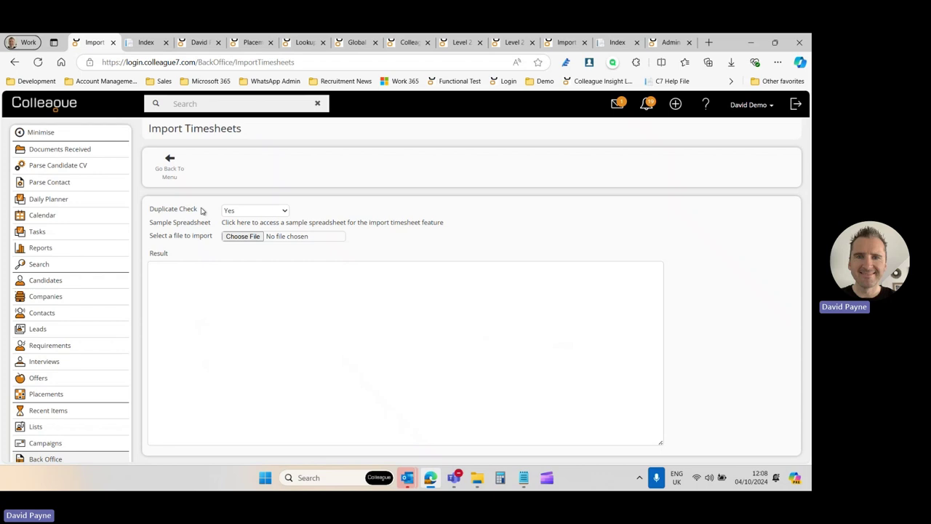
Set Duplicate Check to No for the timesheet import
{"action": "left_click", "coordinate": [242, 211]}
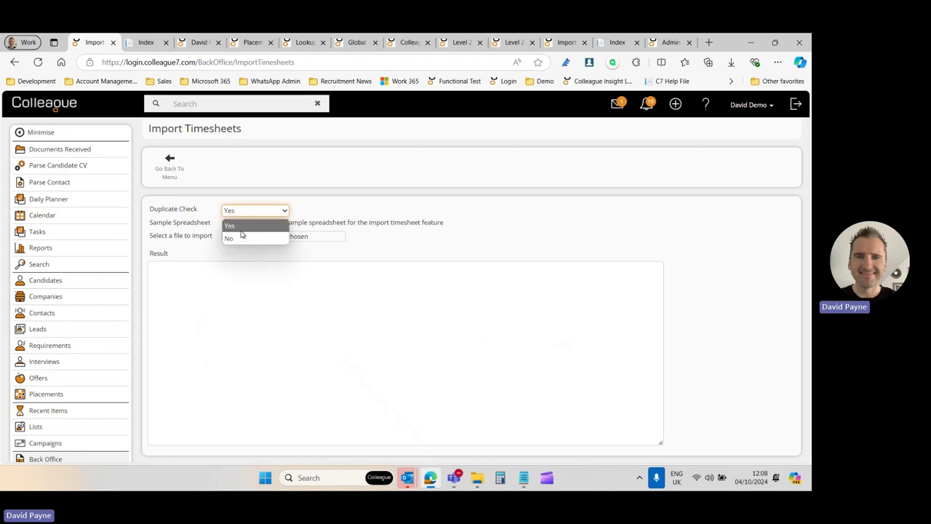
{"action": "left_click", "coordinate": [241, 234]}
{"action": "left_click", "coordinate": [242, 212]}
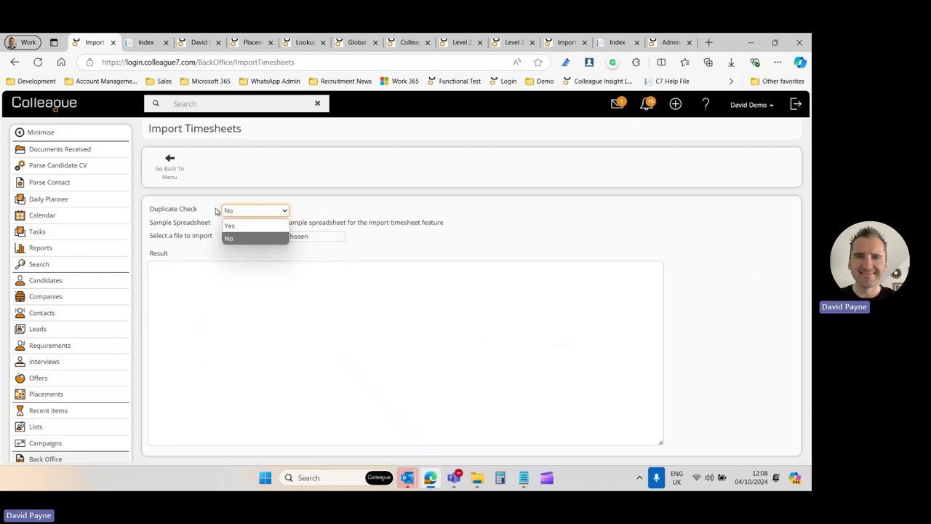
{"action": "left_click", "coordinate": [237, 241]}
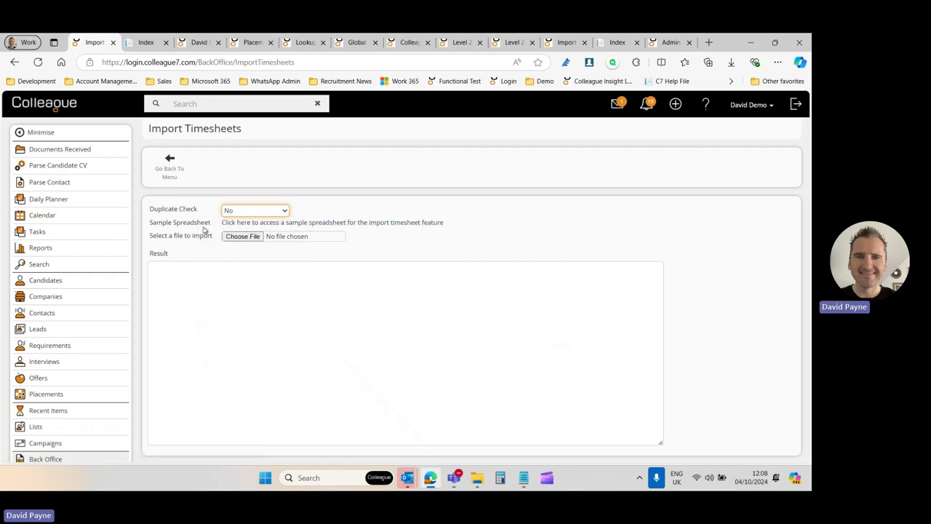
Select the TimesheetImport-Template file, validate its timesheets, and proceed with the import
{"action": "left_click", "coordinate": [239, 238]}
{"action": "scroll", "coordinate": [393, 291], "scroll_direction": "down", "scroll_amount": 2}
{"action": "double_click", "coordinate": [382, 329]}
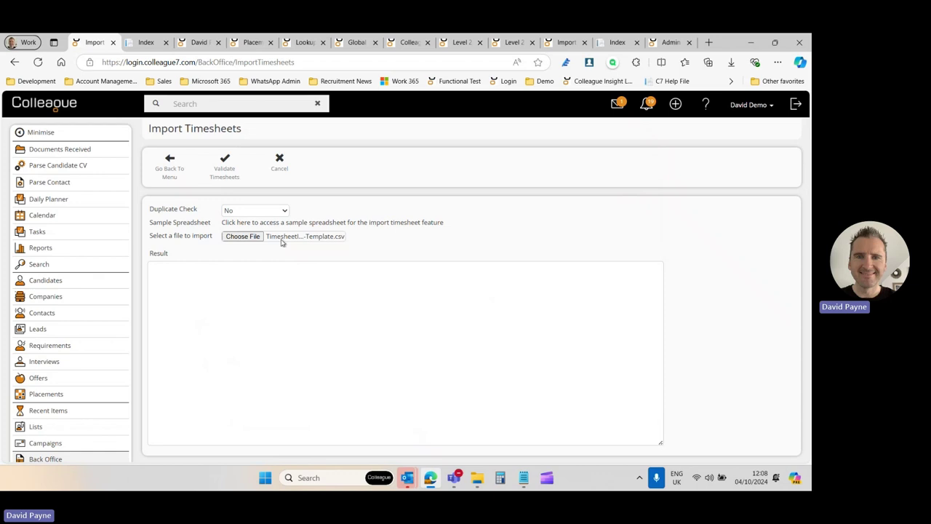
{"action": "left_click", "coordinate": [224, 169]}
{"action": "left_click", "coordinate": [696, 213]}
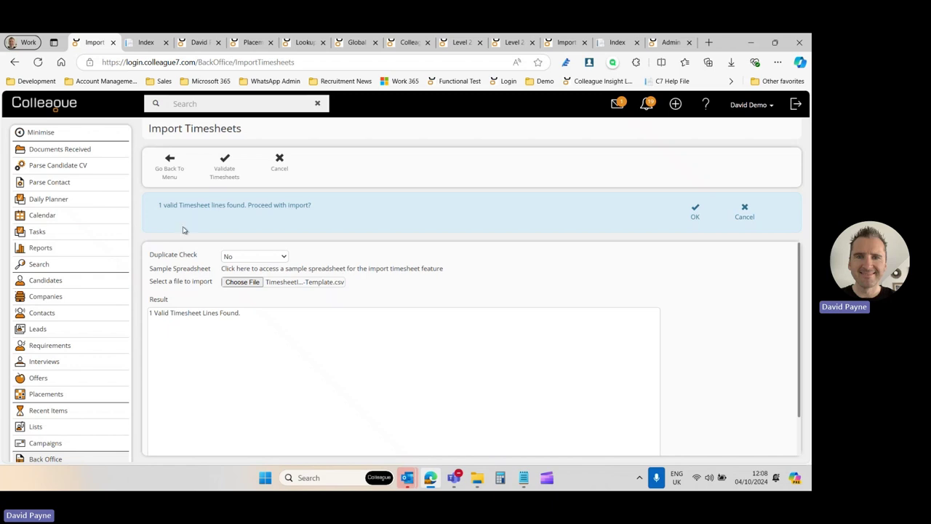
{"action": "left_click", "coordinate": [695, 213]}
Set Duplicate Check to Yes, select the TimesheetImport-Template file again, and validate its timesheets
{"action": "left_click", "coordinate": [255, 210]}
{"action": "left_click", "coordinate": [233, 229]}
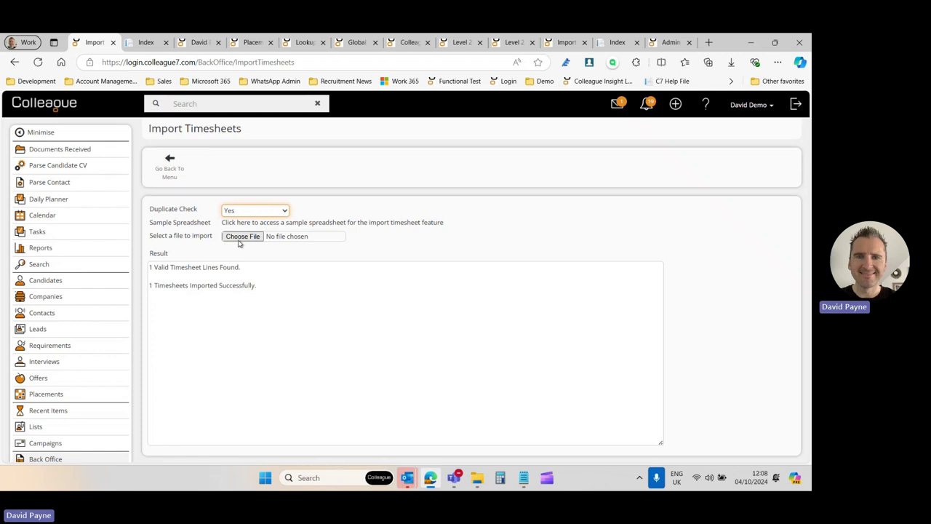
{"action": "left_click", "coordinate": [240, 237]}
{"action": "scroll", "coordinate": [348, 299], "scroll_direction": "down", "scroll_amount": 2}
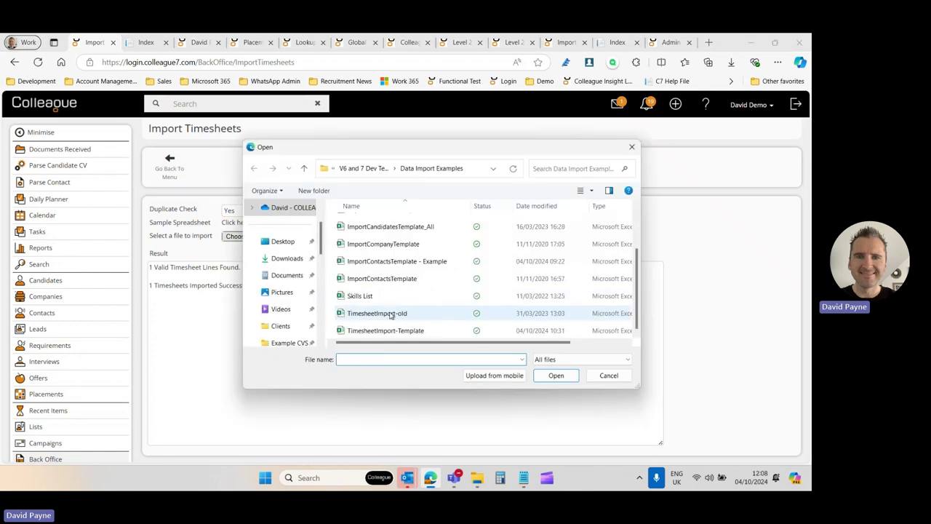
{"action": "double_click", "coordinate": [401, 329]}
{"action": "left_click", "coordinate": [230, 172]}
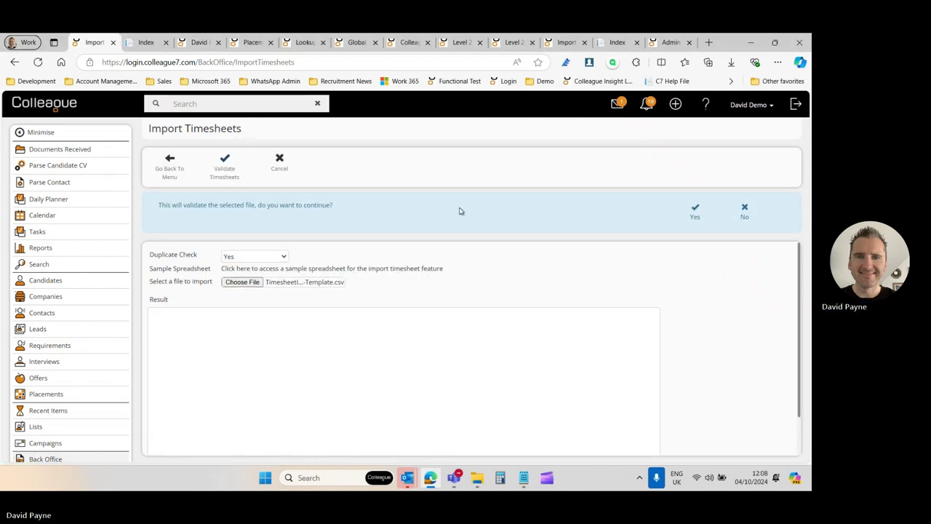
{"action": "left_click", "coordinate": [692, 214]}
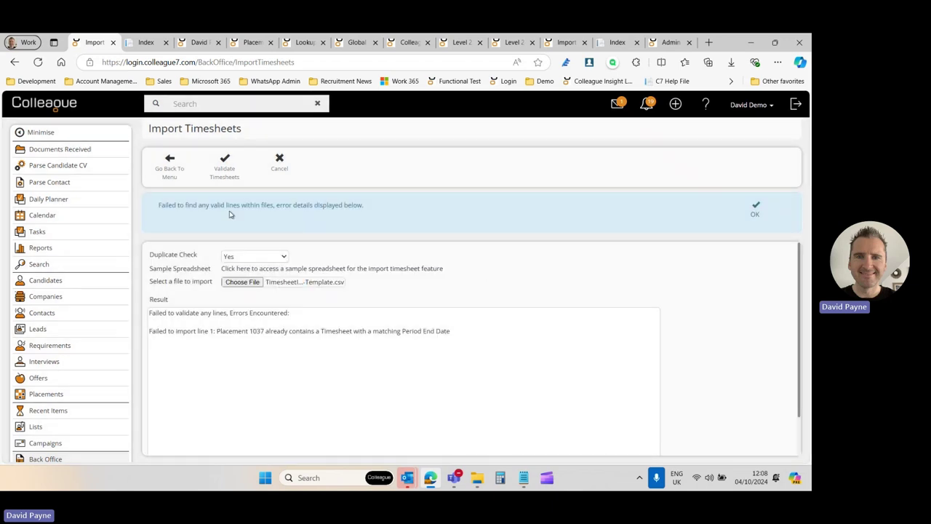
Examine the validation message and the error details in Result, highlighting the placement number
{"action": "left_click_drag", "start_coordinate": [198, 205], "coordinate": [317, 237]}
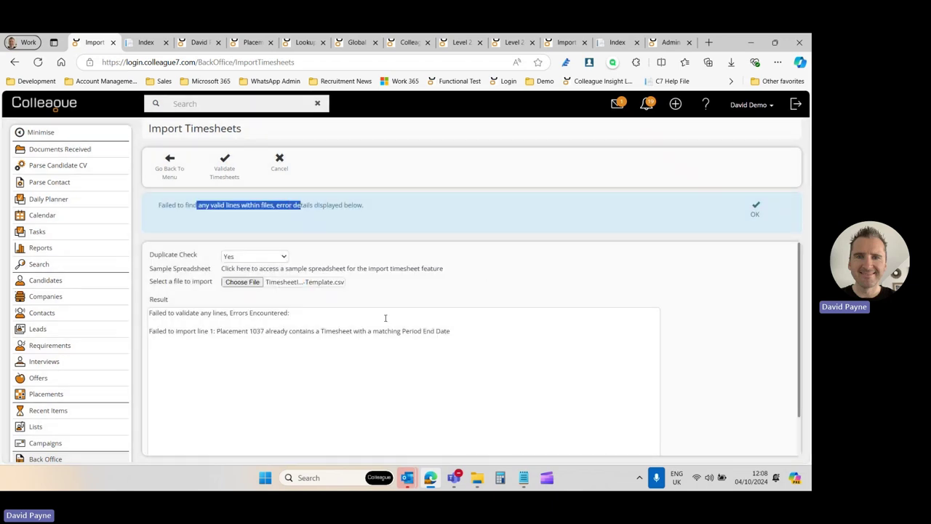
{"action": "left_click", "coordinate": [357, 344]}
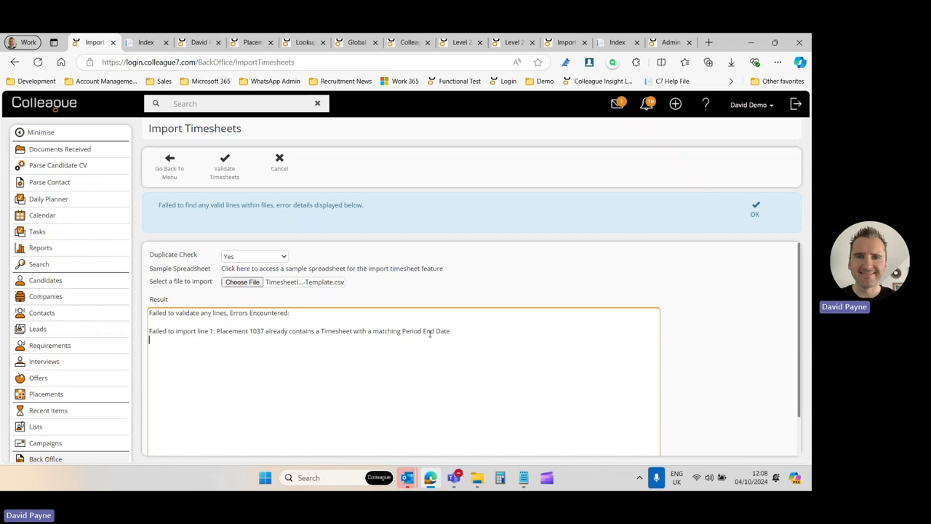
{"action": "double_click", "coordinate": [260, 331]}
{"action": "left_click", "coordinate": [459, 301]}
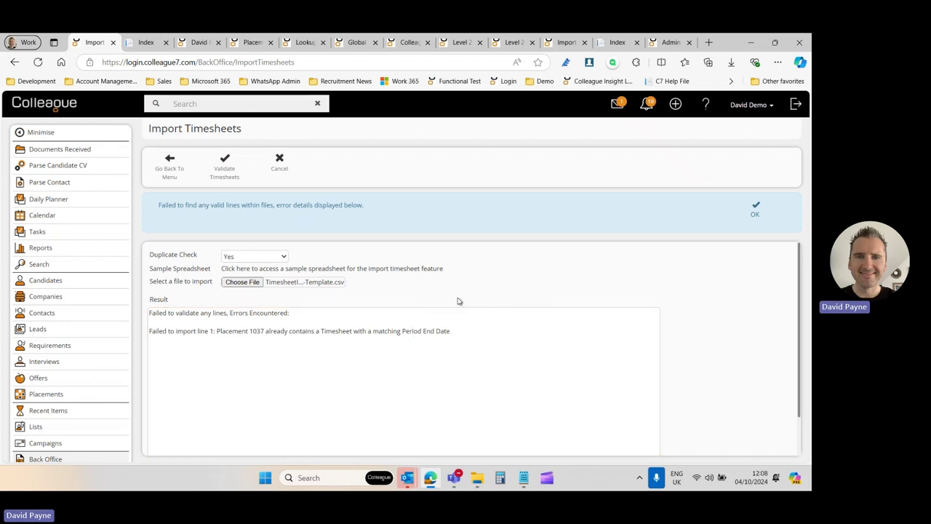
Refresh the Level 2 Authorised Placement record with ID 1037 and review its timesheets
{"action": "left_click", "coordinate": [509, 46]}
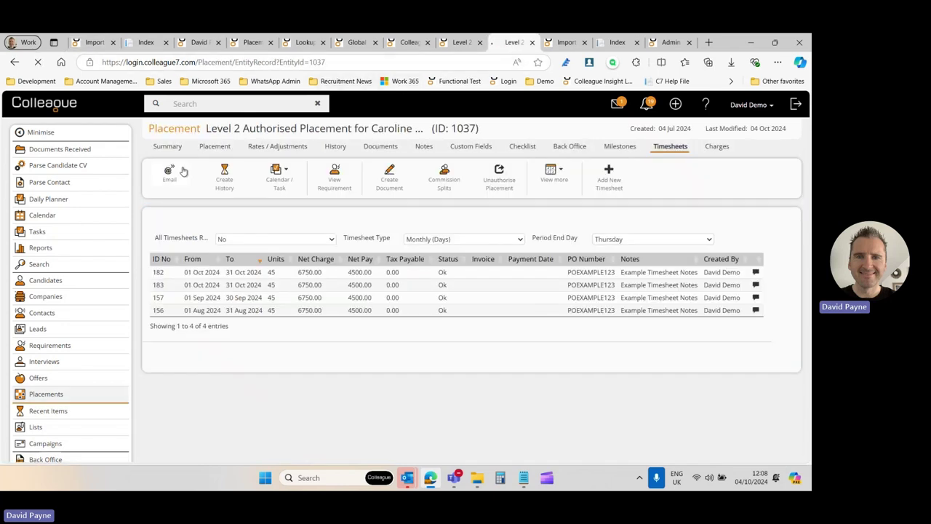
{"action": "key", "text": "F5"}
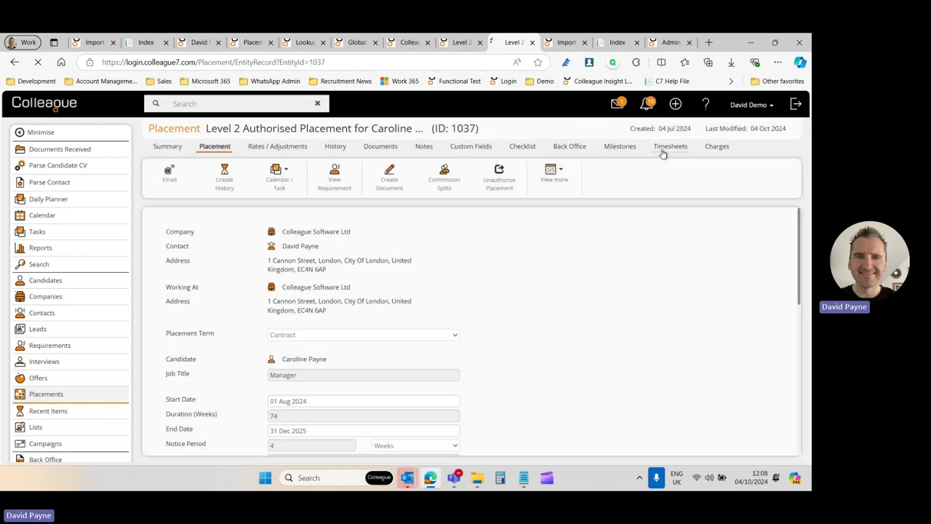
{"action": "left_click", "coordinate": [662, 149]}
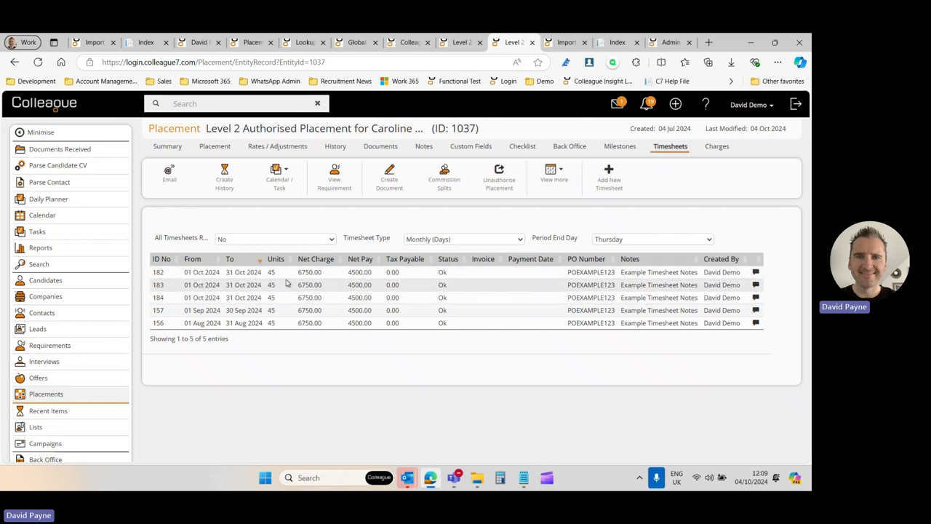
Return to the 24.09.02 release notes, close the duplicate copy, and highlight the heading about activating extra Note Tabs
{"action": "left_click", "coordinate": [572, 45]}
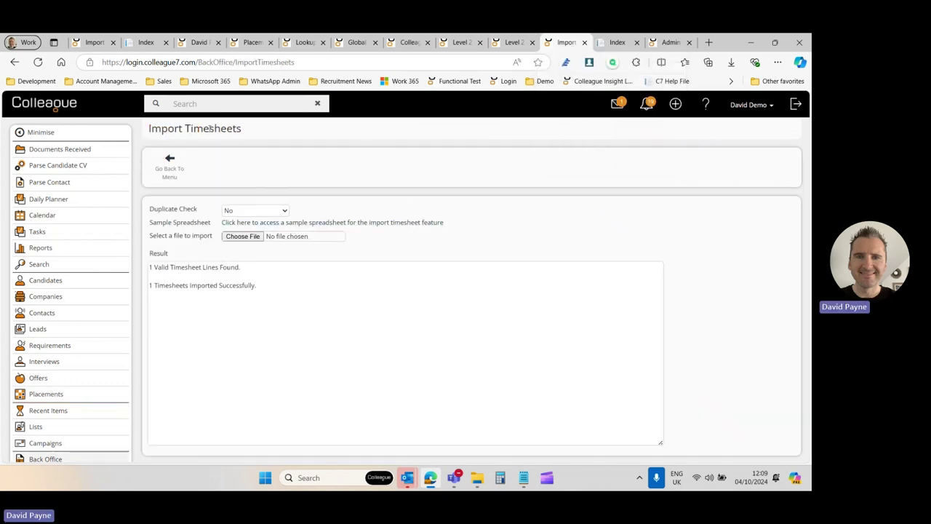
{"action": "left_click", "coordinate": [617, 42]}
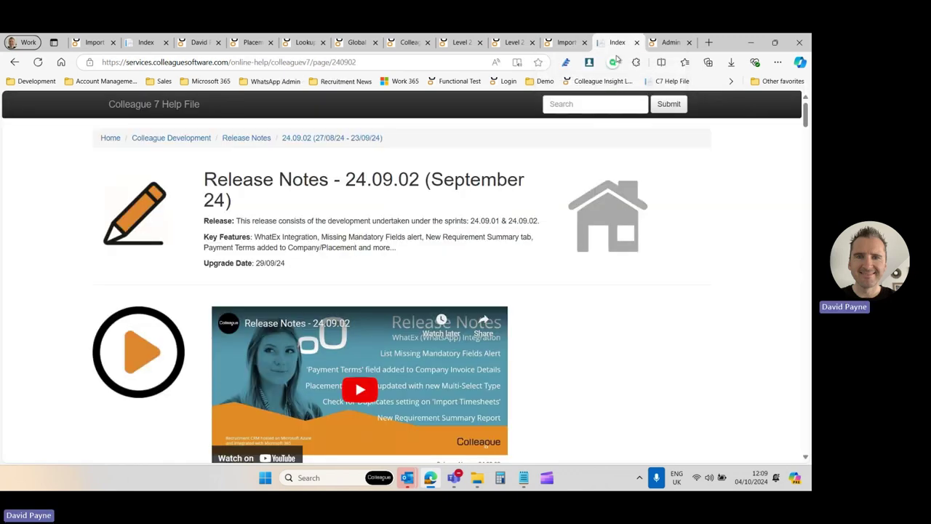
{"action": "key", "text": "ctrl+Tab"}
{"action": "left_click", "coordinate": [145, 42]}
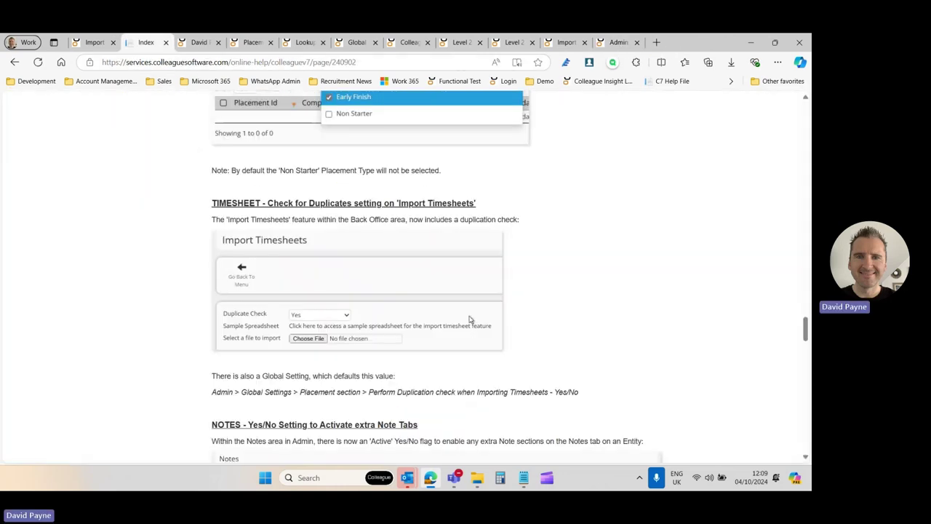
{"action": "scroll", "coordinate": [469, 320], "scroll_direction": "down", "scroll_amount": 4}
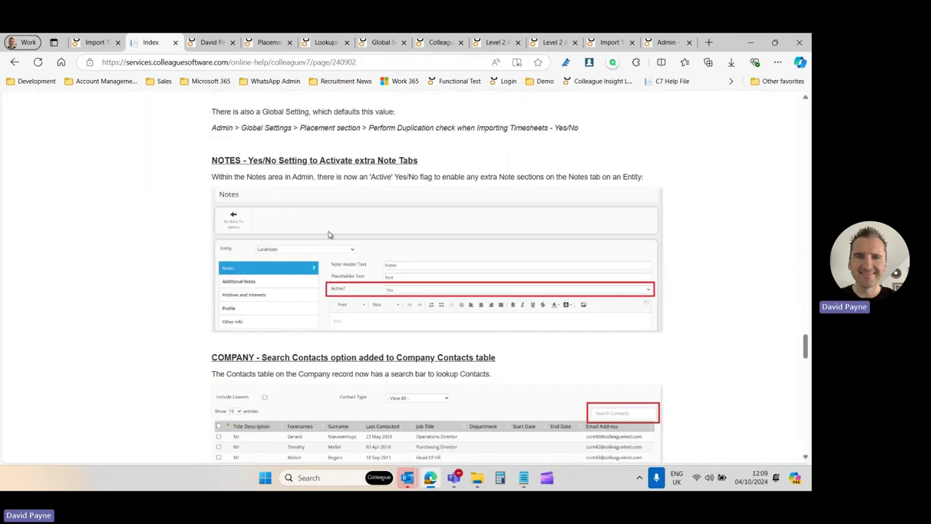
{"action": "left_click_drag", "start_coordinate": [211, 160], "coordinate": [442, 165]}
{"action": "left_click", "coordinate": [442, 164]}
Bring up the open candidate record and display its Notes
{"action": "left_click", "coordinate": [211, 42]}
{"action": "left_click", "coordinate": [387, 171]}
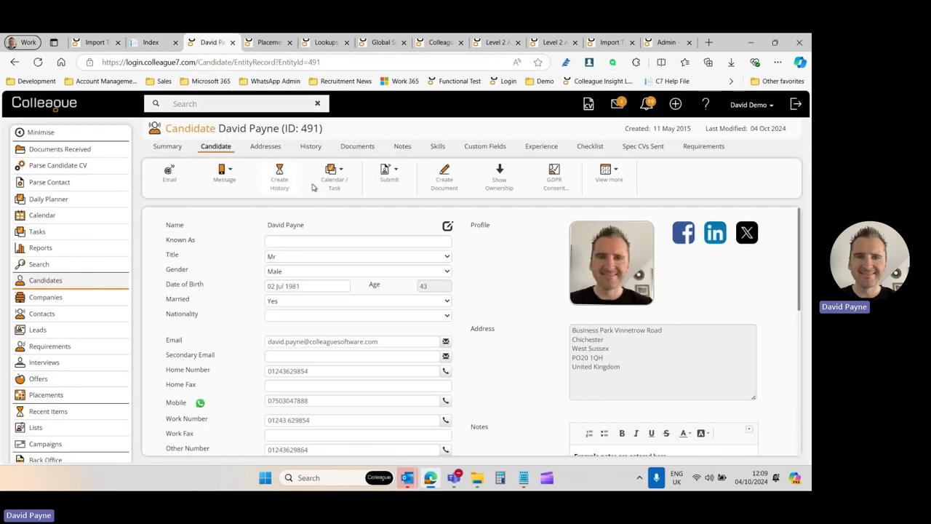
{"action": "left_click", "coordinate": [403, 147]}
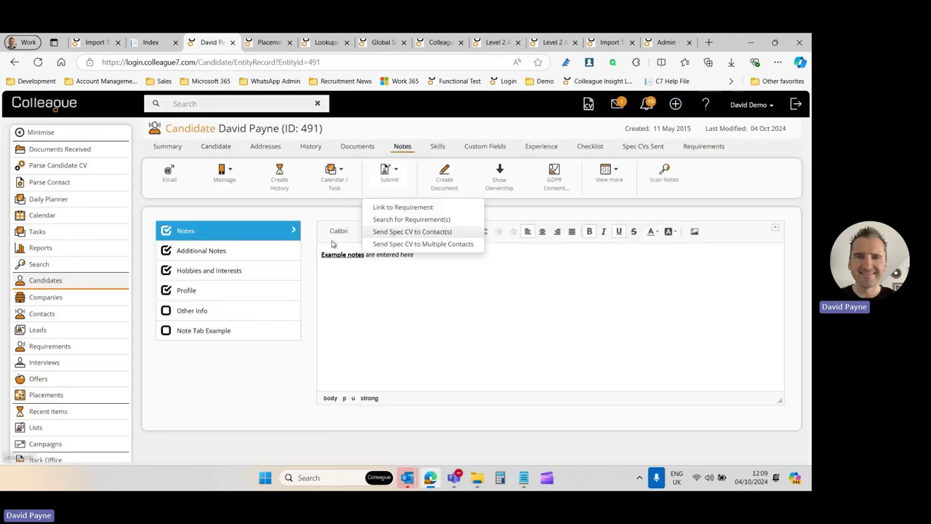
{"action": "left_click", "coordinate": [335, 310]}
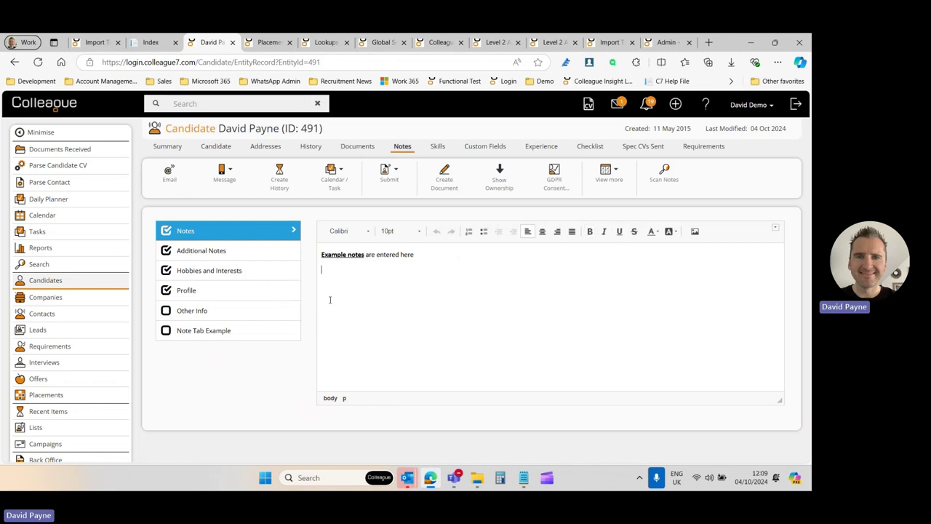
Examine each of the candidate's note sections, from Notes through Note Tab Example, and return to Notes
{"action": "left_click", "coordinate": [237, 251]}
{"action": "left_click", "coordinate": [219, 273]}
{"action": "left_click", "coordinate": [229, 235]}
{"action": "left_click", "coordinate": [239, 251]}
{"action": "left_click", "coordinate": [230, 270]}
{"action": "left_click", "coordinate": [222, 291]}
{"action": "left_click", "coordinate": [224, 311]}
{"action": "left_click", "coordinate": [226, 330]}
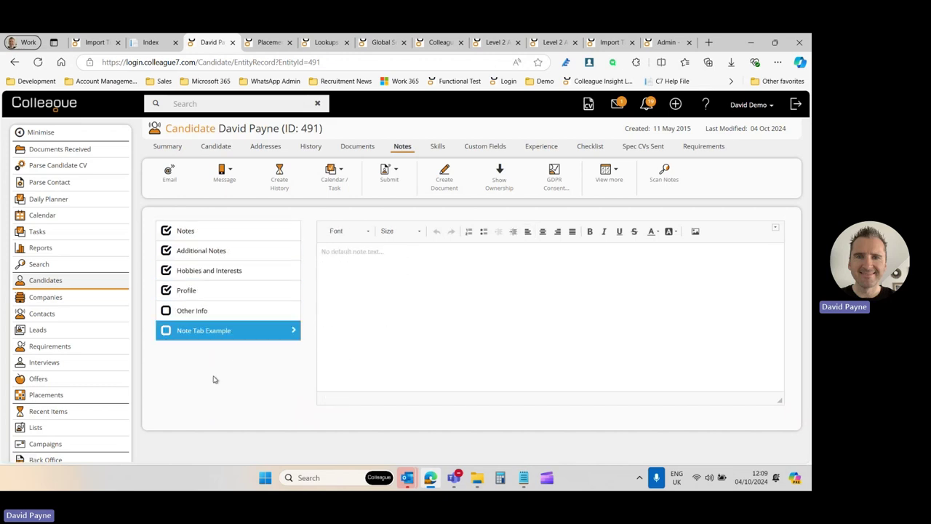
{"action": "left_click", "coordinate": [233, 233]}
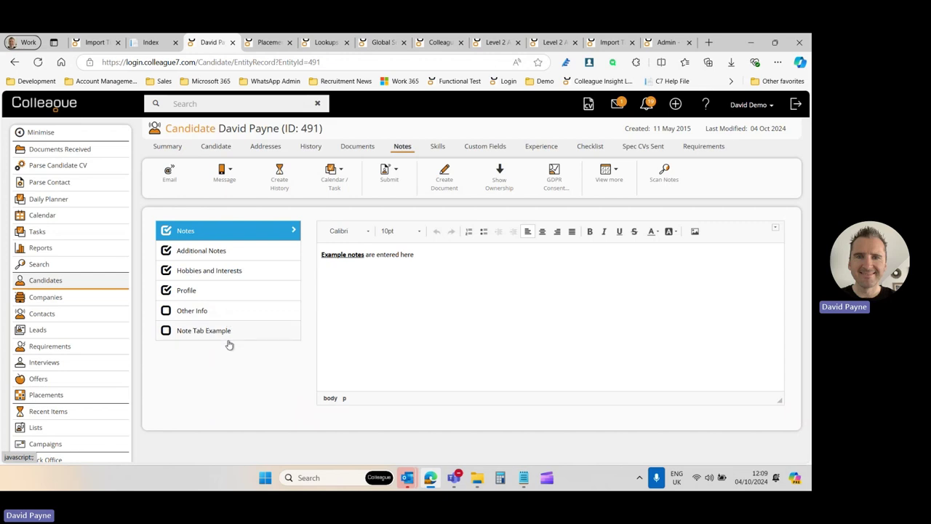
{"action": "left_click", "coordinate": [201, 332]}
{"action": "left_click", "coordinate": [203, 311]}
{"action": "left_click", "coordinate": [207, 290]}
{"action": "left_click", "coordinate": [208, 270]}
{"action": "left_click", "coordinate": [209, 251]}
{"action": "left_click", "coordinate": [209, 231]}
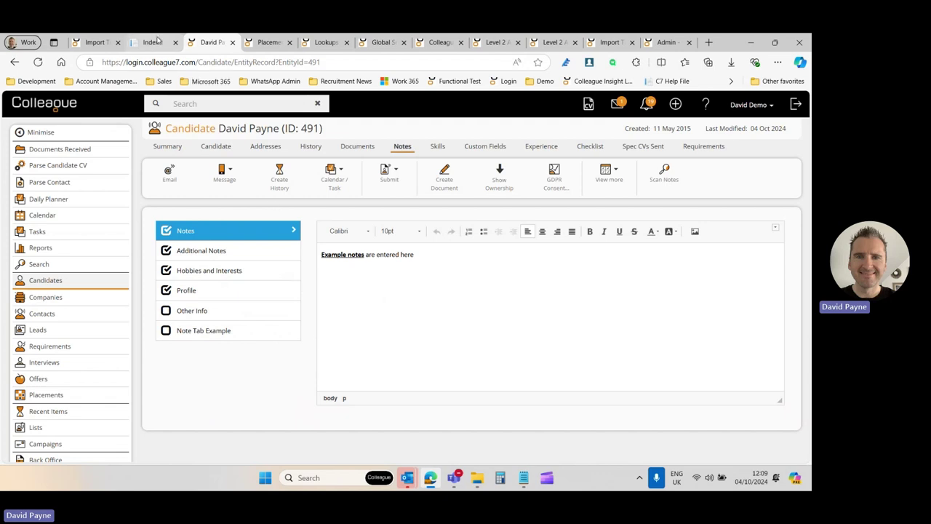
Open the Notes templates in Admin and examine the available Entity options, keeping Candidate
{"action": "left_click", "coordinate": [94, 42]}
{"action": "scroll", "coordinate": [41, 451], "scroll_direction": "down", "scroll_amount": 1}
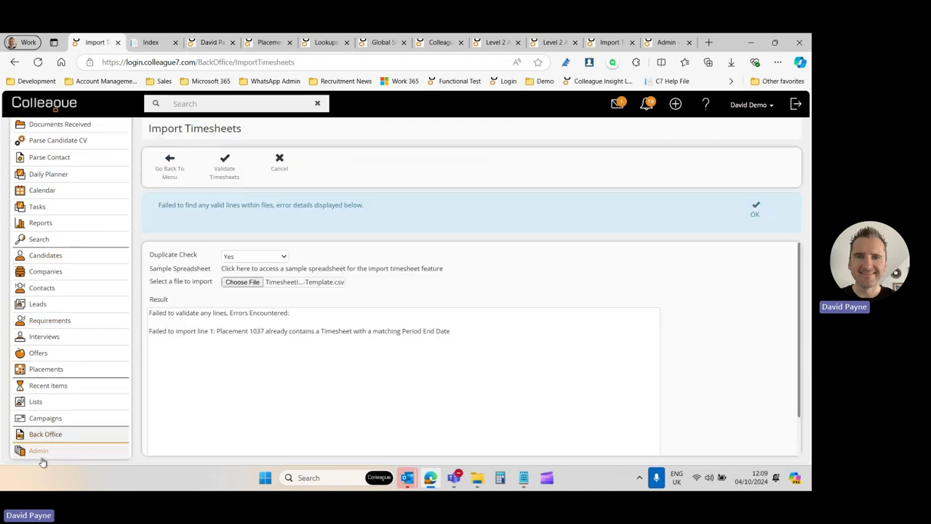
{"action": "left_click", "coordinate": [30, 450]}
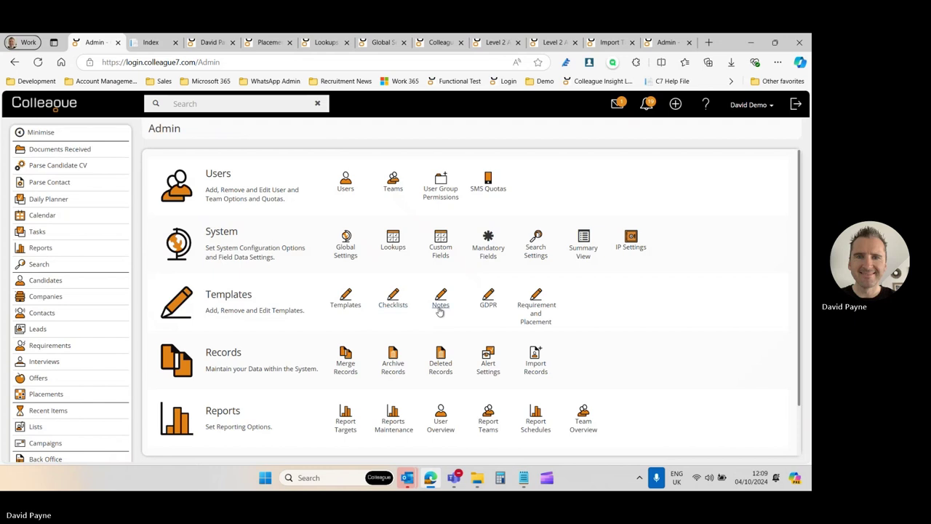
{"action": "left_click", "coordinate": [441, 295]}
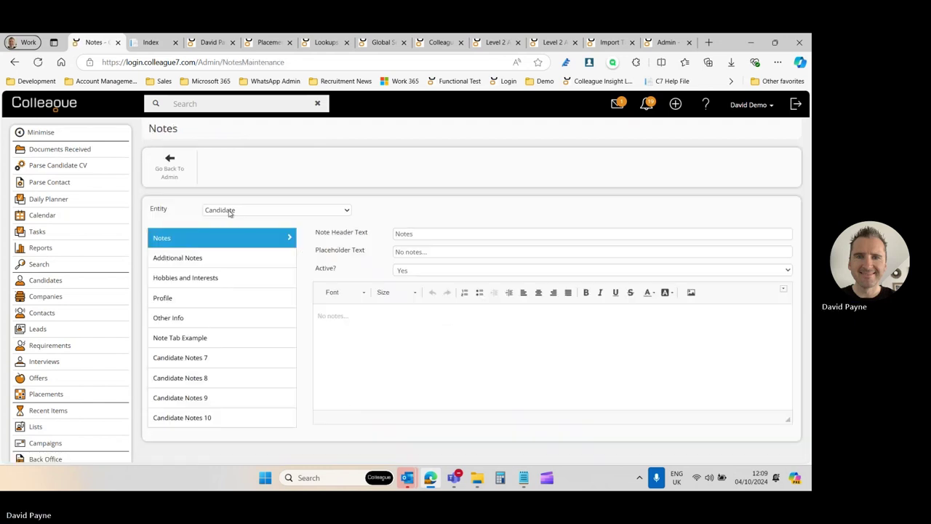
{"action": "left_click", "coordinate": [232, 210]}
{"action": "left_click", "coordinate": [195, 212]}
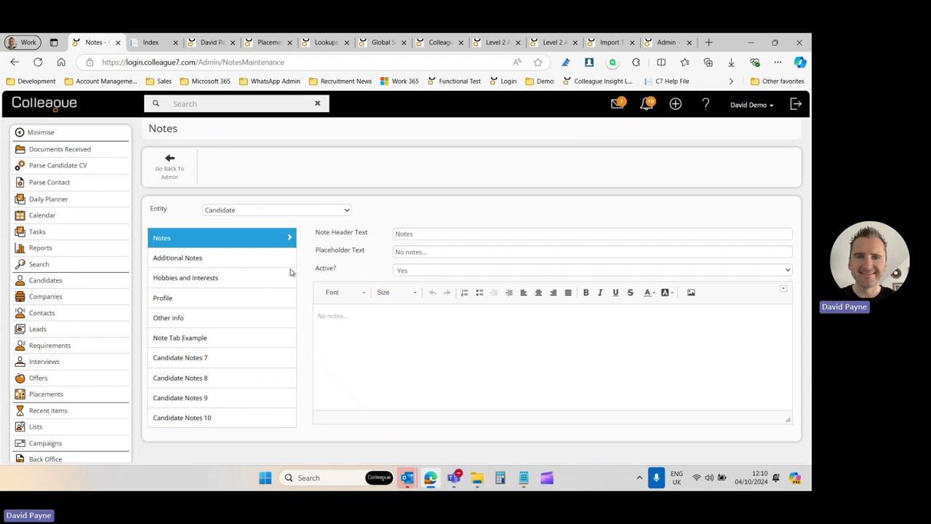
Check the Active? setting of the Note Tab Example, Other Info, Profile and Additional Notes sections
{"action": "left_click", "coordinate": [193, 337]}
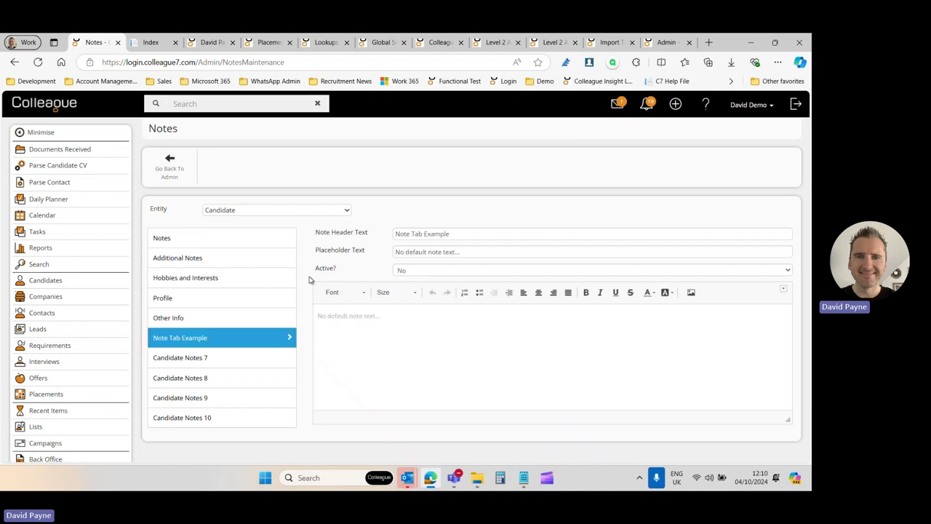
{"action": "left_click", "coordinate": [220, 316]}
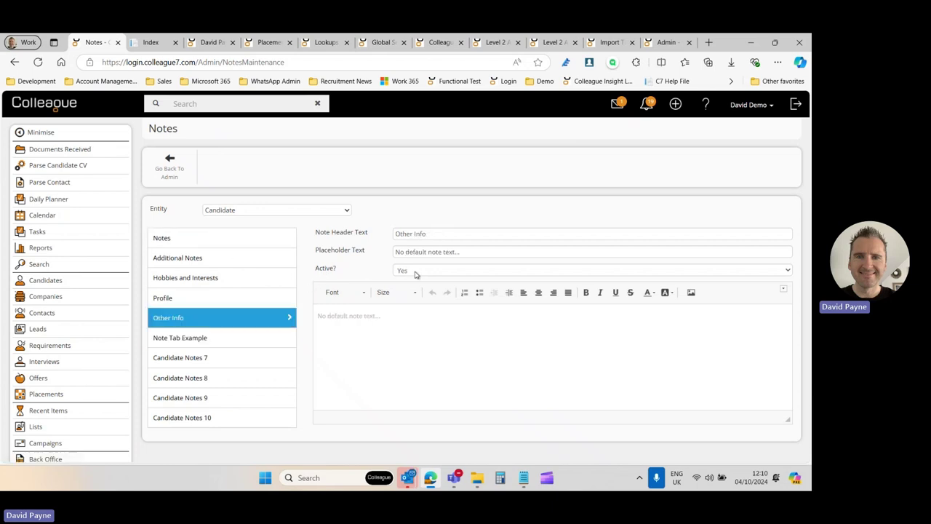
{"action": "left_click", "coordinate": [211, 300]}
{"action": "left_click", "coordinate": [208, 259]}
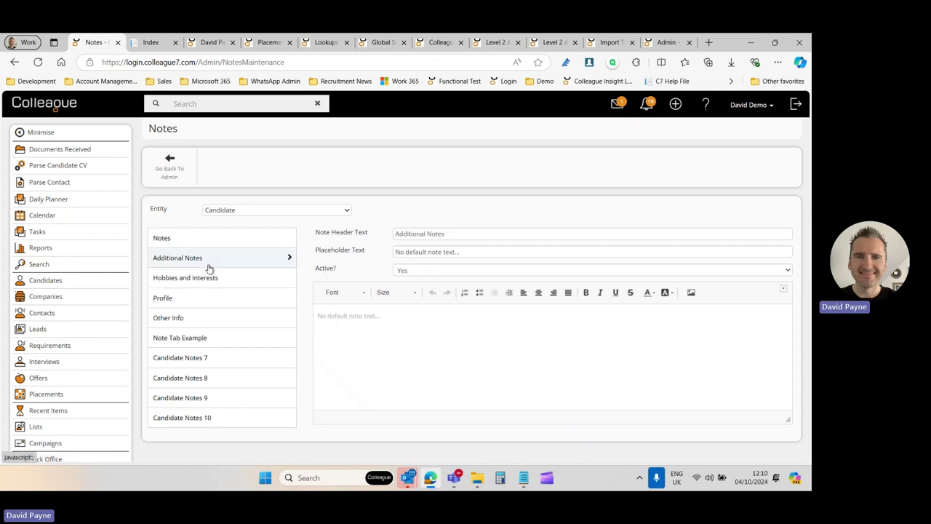
Set Active? to Yes for Candidate Notes 7 and switch it back to No
{"action": "left_click", "coordinate": [265, 356]}
{"action": "left_click", "coordinate": [411, 270]}
{"action": "left_click", "coordinate": [412, 295]}
{"action": "left_click", "coordinate": [411, 270]}
{"action": "left_click", "coordinate": [408, 282]}
Compare the candidate record's note sections with the Candidate note setup, checking the Entity options and Other Info
{"action": "left_click", "coordinate": [211, 42]}
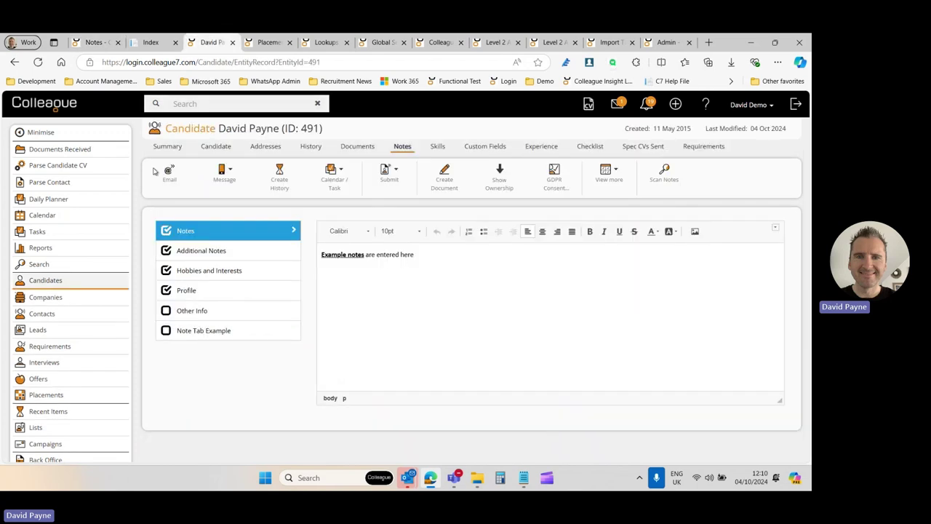
{"action": "left_click", "coordinate": [94, 42]}
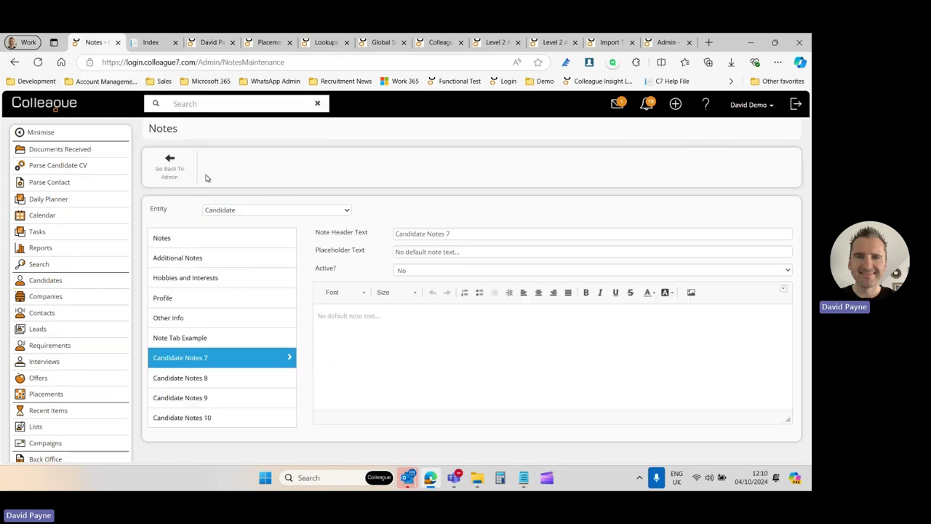
{"action": "left_click", "coordinate": [261, 212]}
{"action": "left_click", "coordinate": [380, 222]}
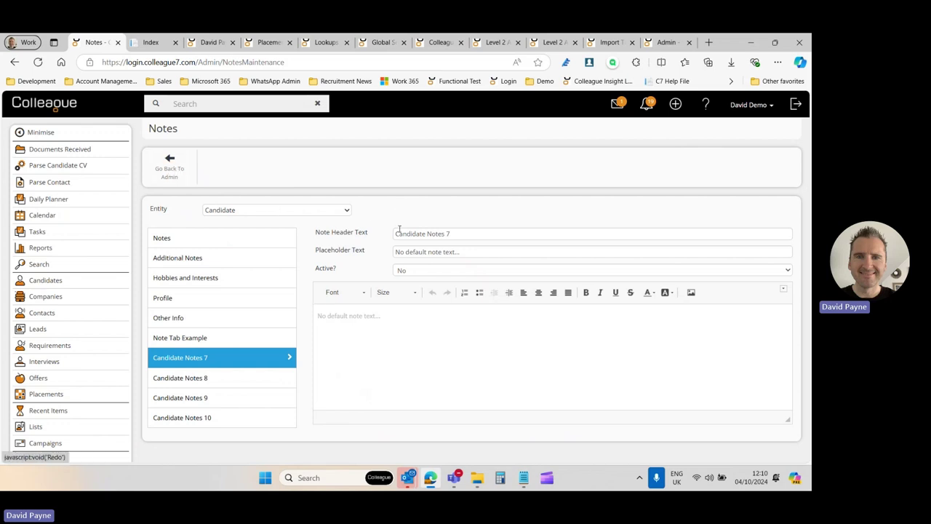
{"action": "left_click", "coordinate": [235, 320]}
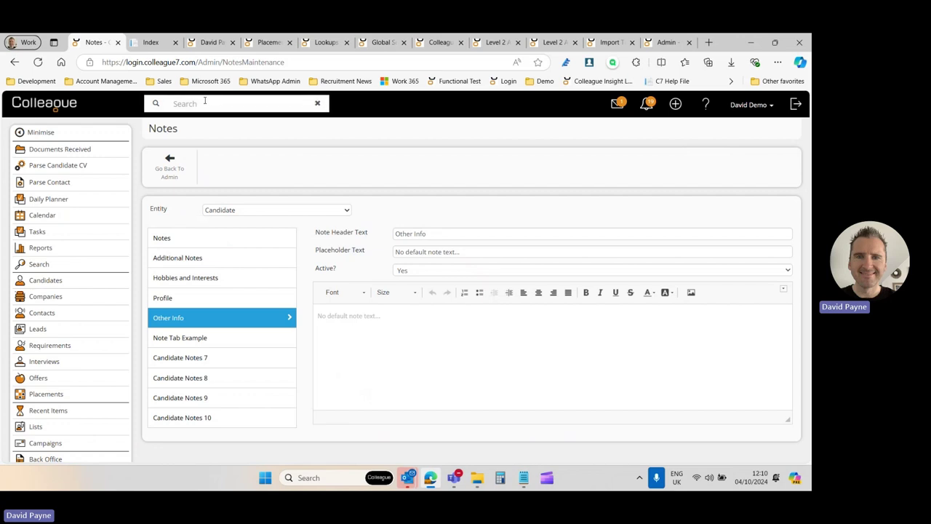
Show the notes setup for the Placement entity, check References and Details, and return to Admin
{"action": "left_click", "coordinate": [221, 215]}
{"action": "left_click", "coordinate": [220, 287]}
{"action": "left_click", "coordinate": [213, 261]}
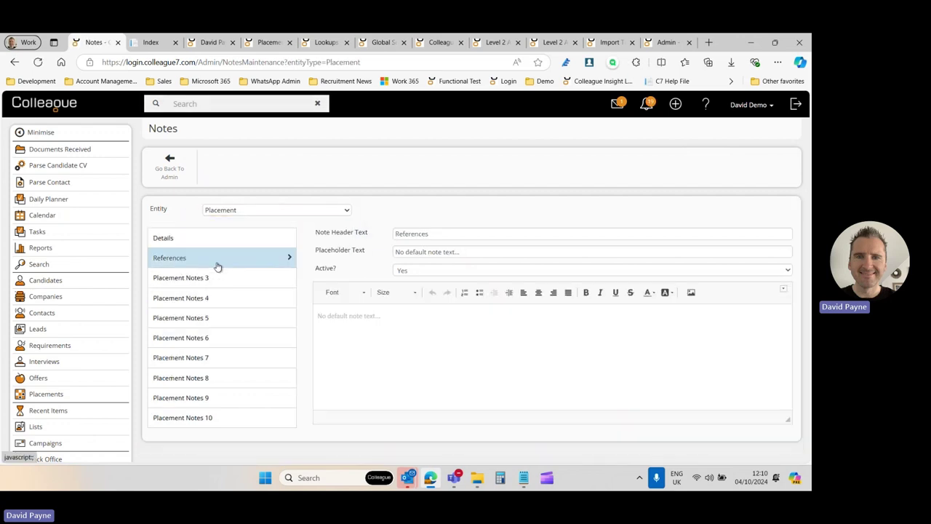
{"action": "left_click", "coordinate": [200, 239]}
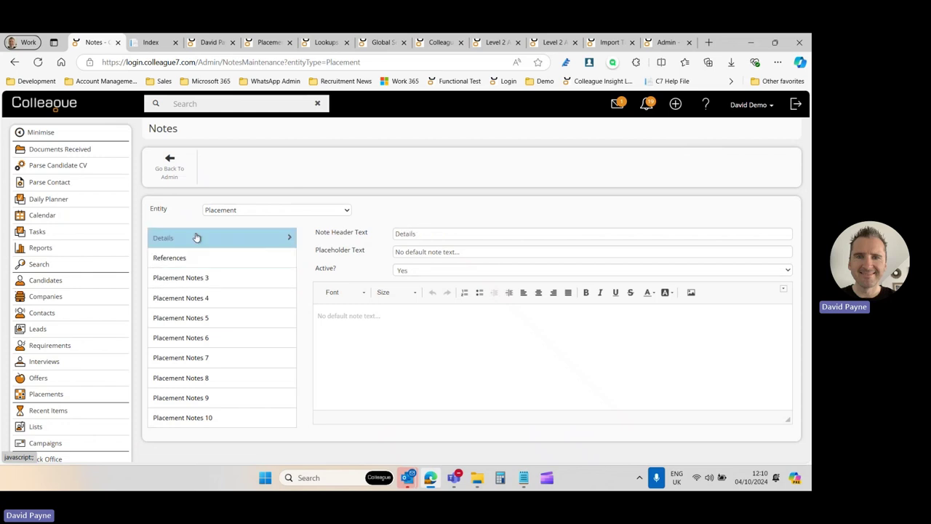
{"action": "left_click", "coordinate": [165, 175]}
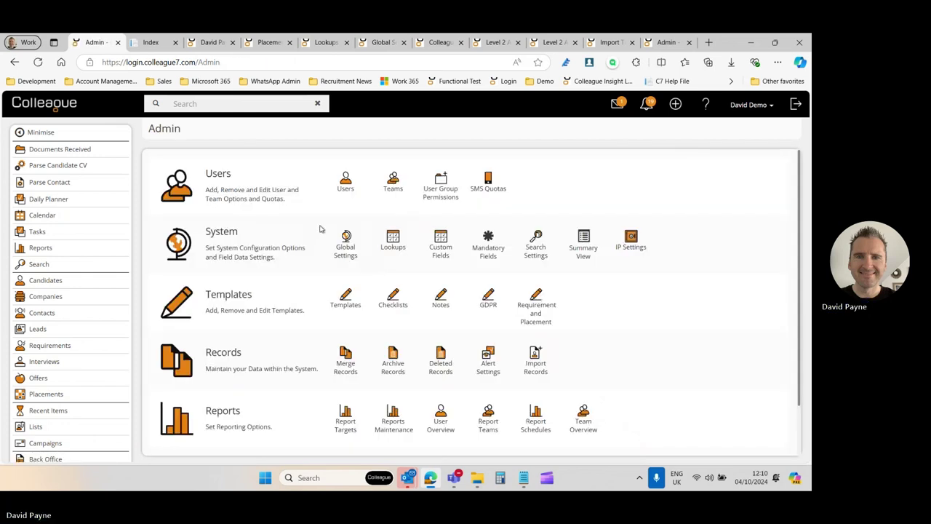
Read the release note on searching Company Contacts and highlight the path of the Global Setting that enables it
{"action": "left_click", "coordinate": [151, 43]}
{"action": "scroll", "coordinate": [165, 260], "scroll_direction": "down", "scroll_amount": 2}
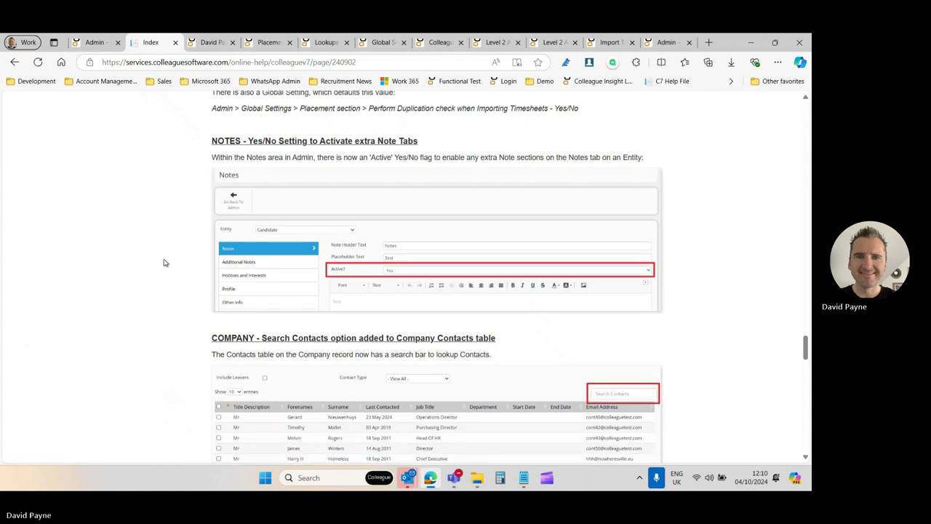
{"action": "left_click_drag", "start_coordinate": [271, 198], "coordinate": [323, 199]}
{"action": "left_click", "coordinate": [413, 202]}
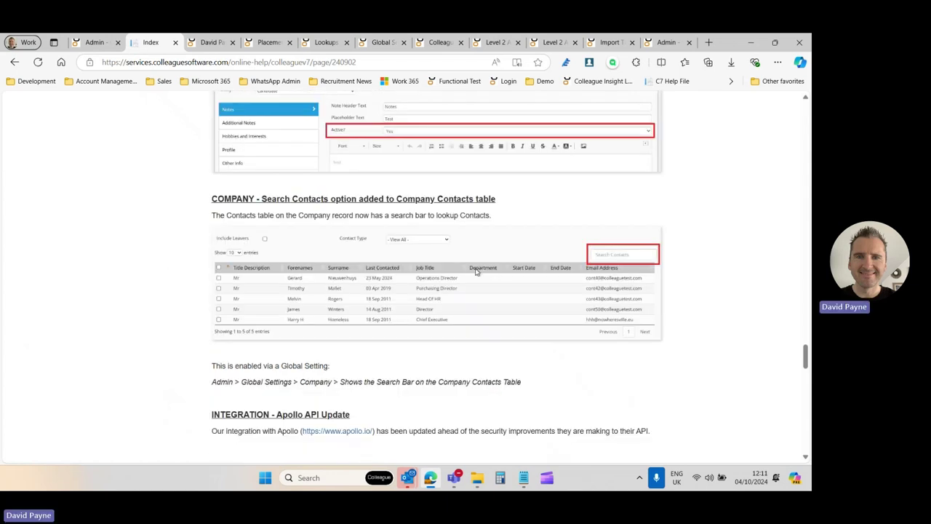
{"action": "left_click_drag", "start_coordinate": [216, 383], "coordinate": [555, 388]}
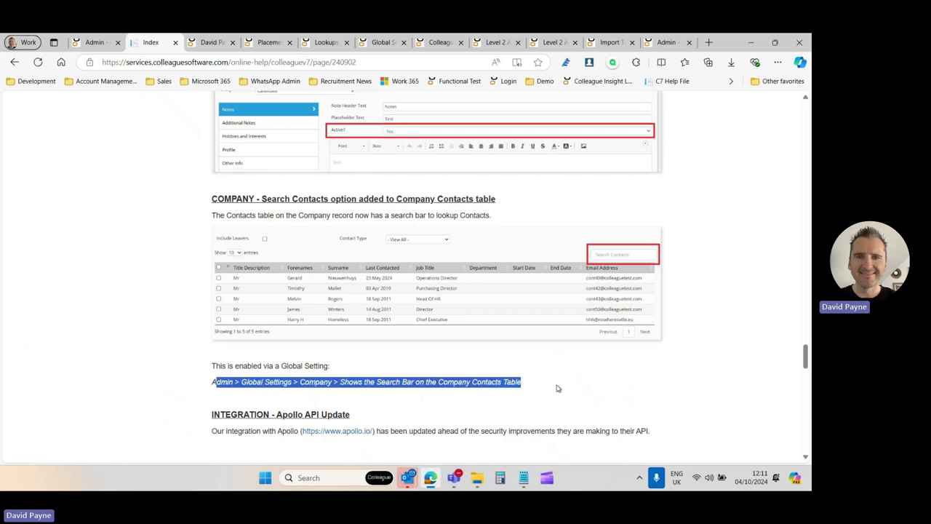
{"action": "left_click", "coordinate": [557, 388]}
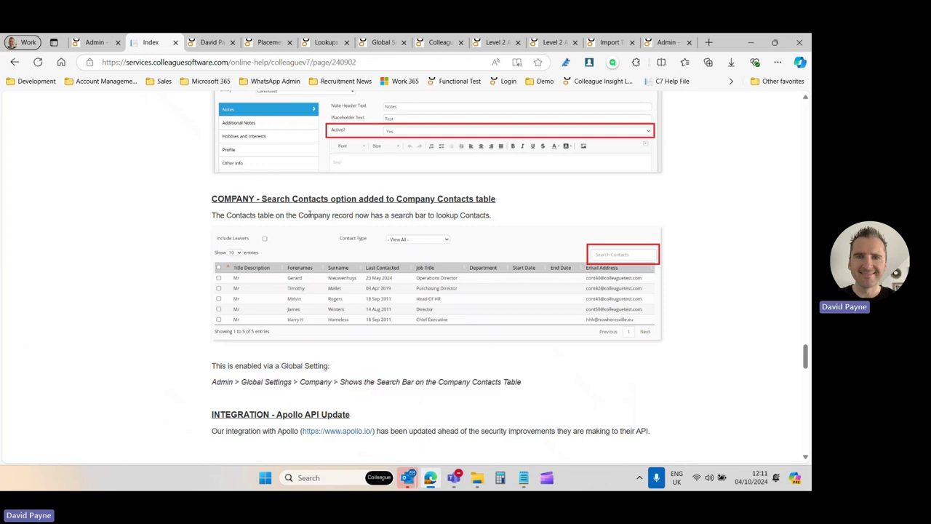
Search the contacts of the Colleague Software Ltd company record for 0124 and clear the search
{"action": "left_click", "coordinate": [439, 42]}
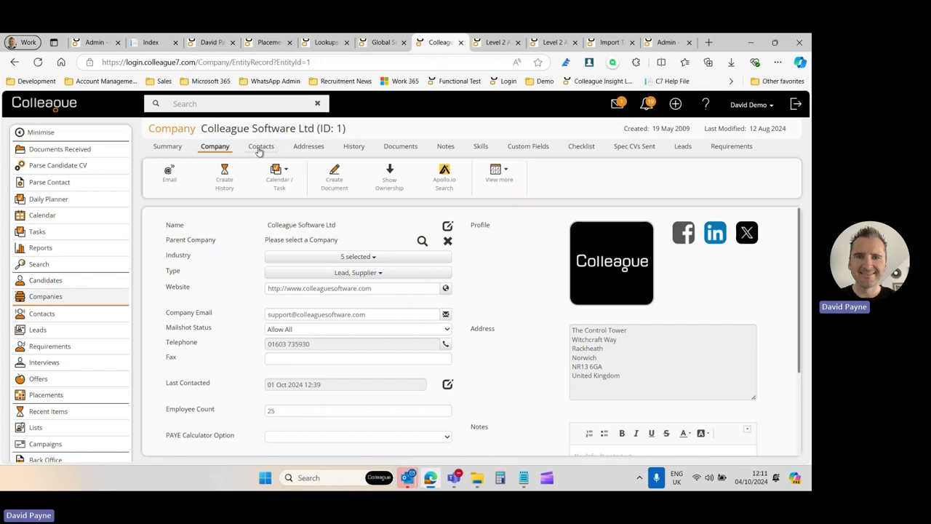
{"action": "left_click", "coordinate": [260, 147]}
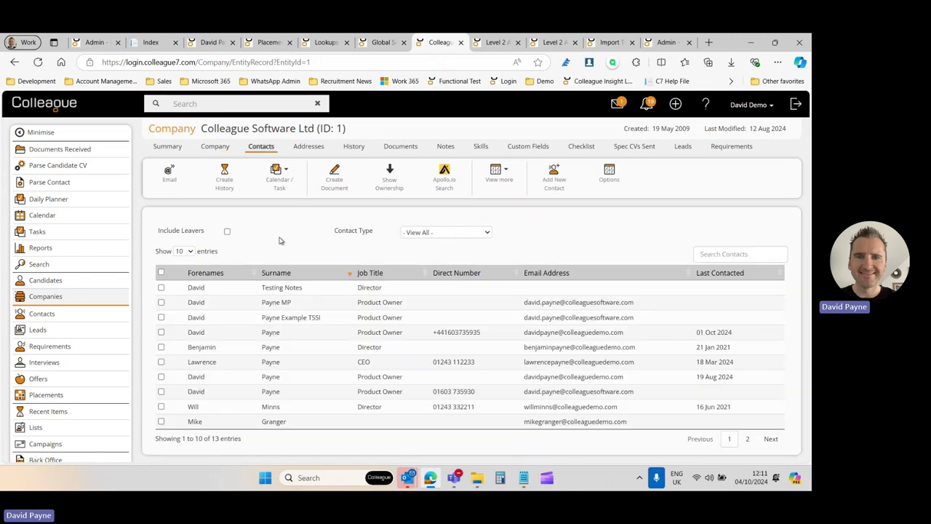
{"action": "left_click", "coordinate": [717, 254]}
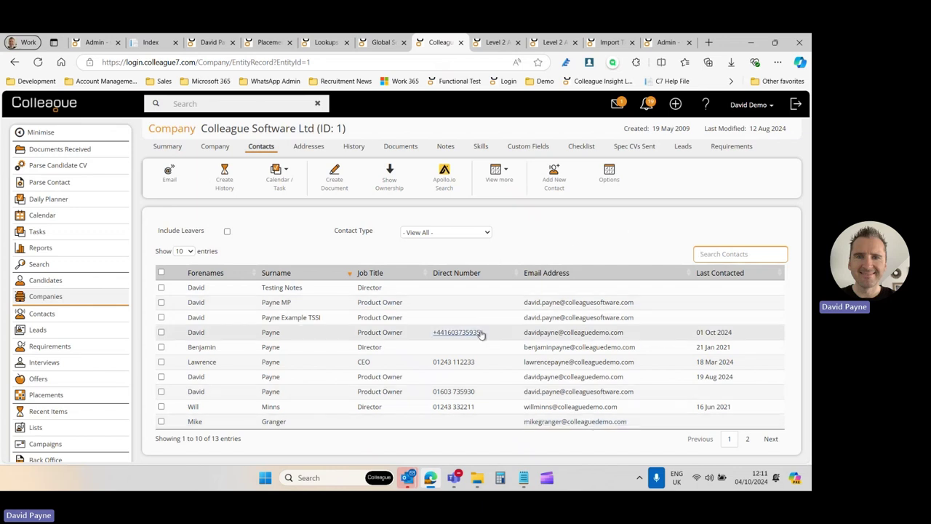
{"action": "type", "text": "0124"}
{"action": "key", "text": "BackSpace"}
{"action": "key", "text": "BackSpace"}
{"action": "key", "text": "BackSpace"}
{"action": "key", "text": "BackSpace"}
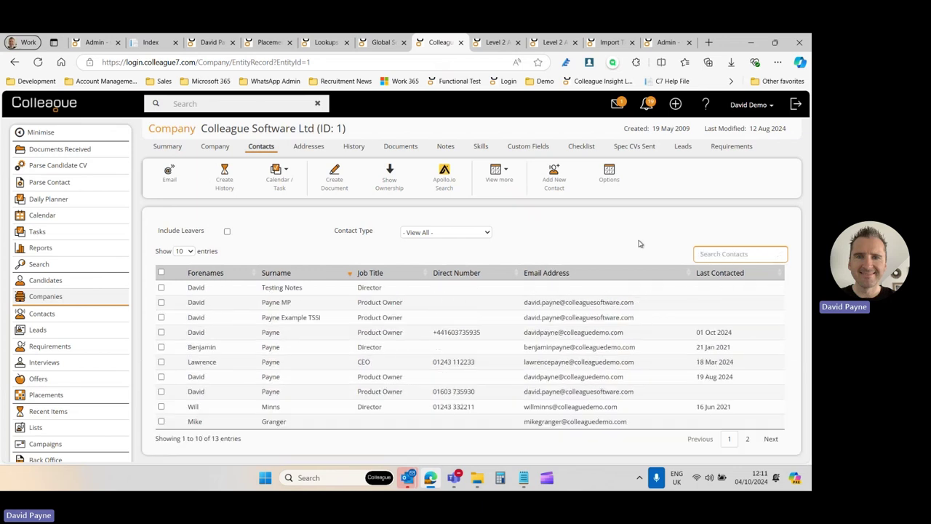
Search the company's contacts by part of a forename and by the job title text direct, and clear the search
{"action": "type", "text": "wi"}
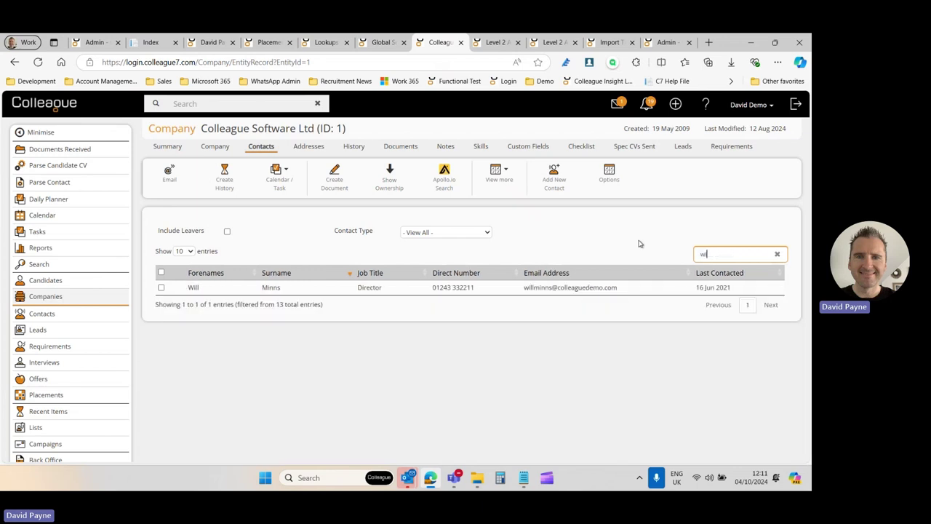
{"action": "key", "text": "BackSpace"}
{"action": "key", "text": "BackSpace"}
{"action": "key", "text": "BackSpace"}
{"action": "type", "text": "dire"}
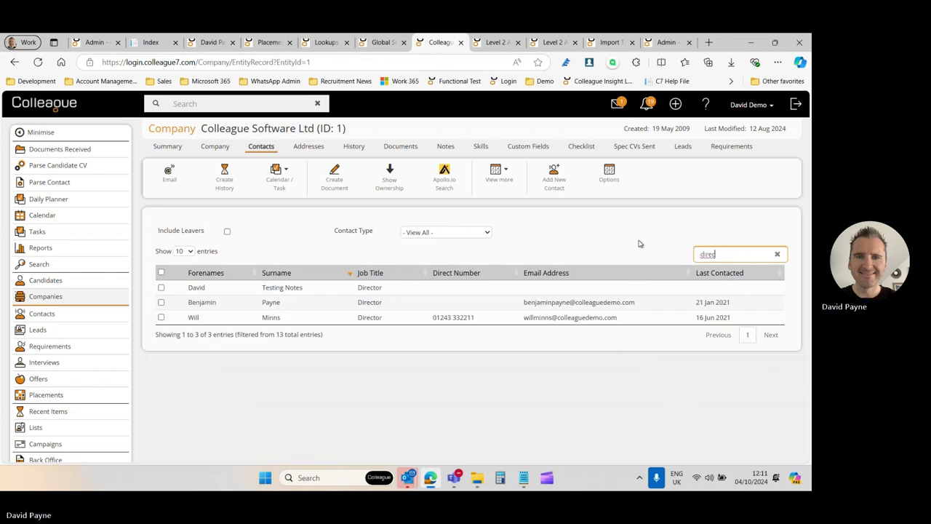
{"action": "type", "text": "ct"}
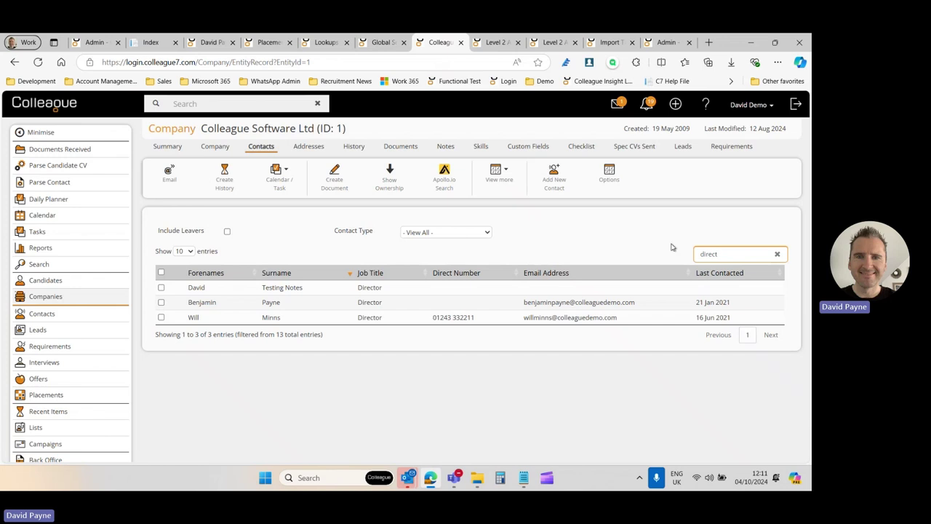
{"action": "left_click", "coordinate": [777, 254]}
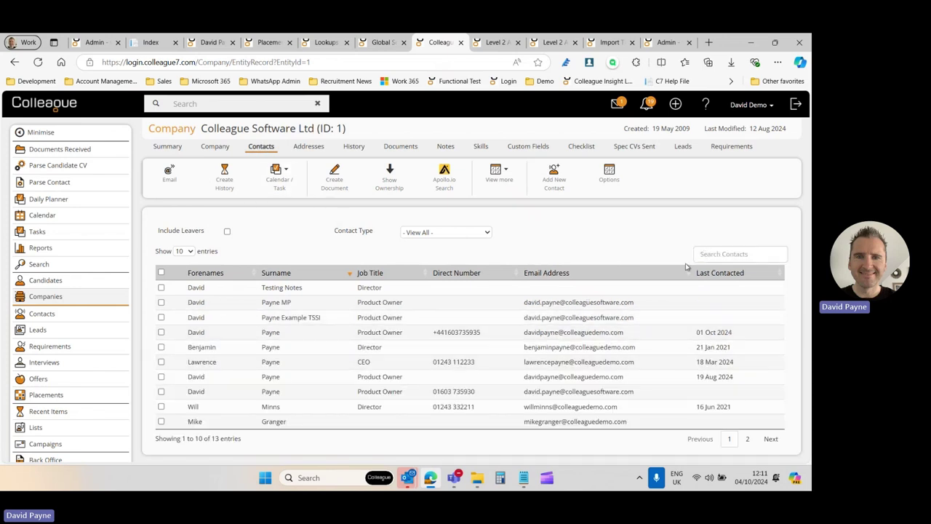
Search the company's contacts by a contact's surname and clear the search
{"action": "left_click", "coordinate": [708, 254]}
{"action": "type", "text": "minns"}
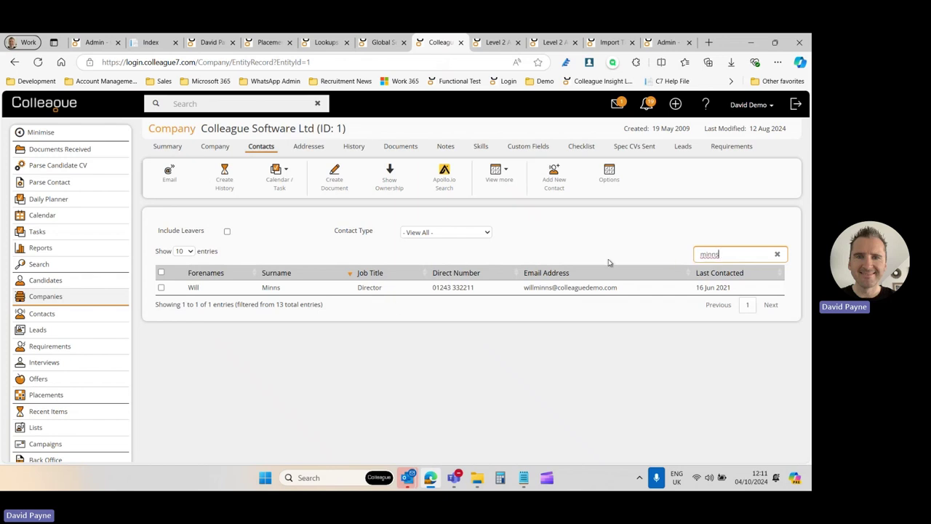
{"action": "left_click", "coordinate": [777, 255]}
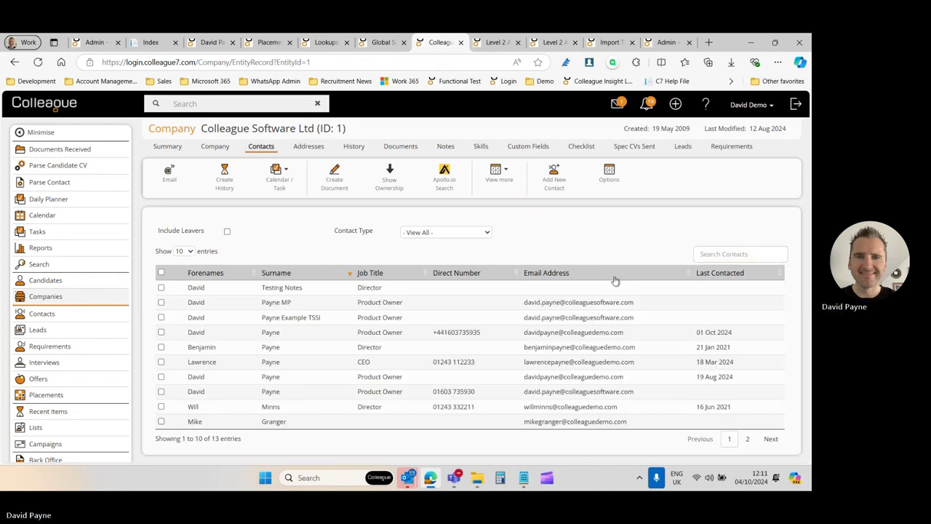
Show the Company global setting 'Shows the Search Bar on the Company Contacts Table' with its Yes/No options, and return to the company record
{"action": "left_click", "coordinate": [386, 43]}
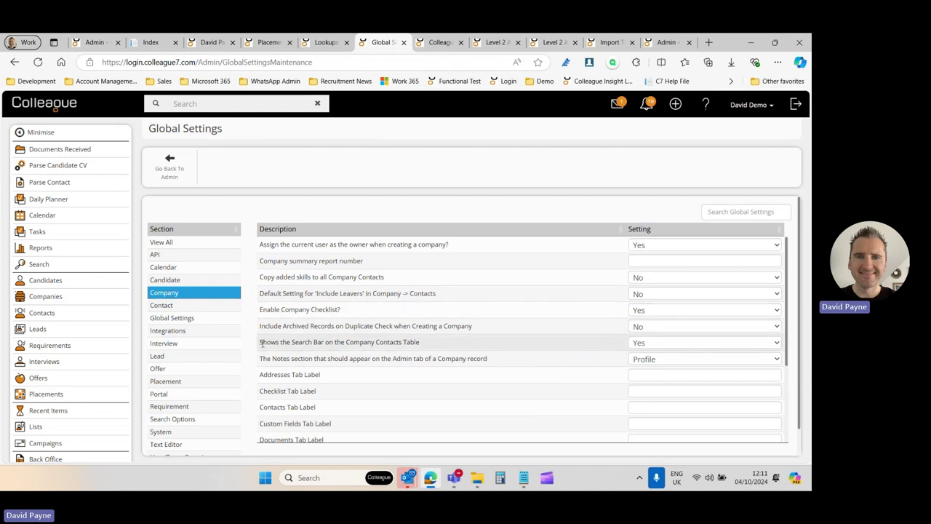
{"action": "left_click_drag", "start_coordinate": [263, 342], "coordinate": [435, 345]}
{"action": "left_click_drag", "start_coordinate": [345, 342], "coordinate": [429, 346]}
{"action": "left_click", "coordinate": [431, 346]}
{"action": "left_click", "coordinate": [633, 345]}
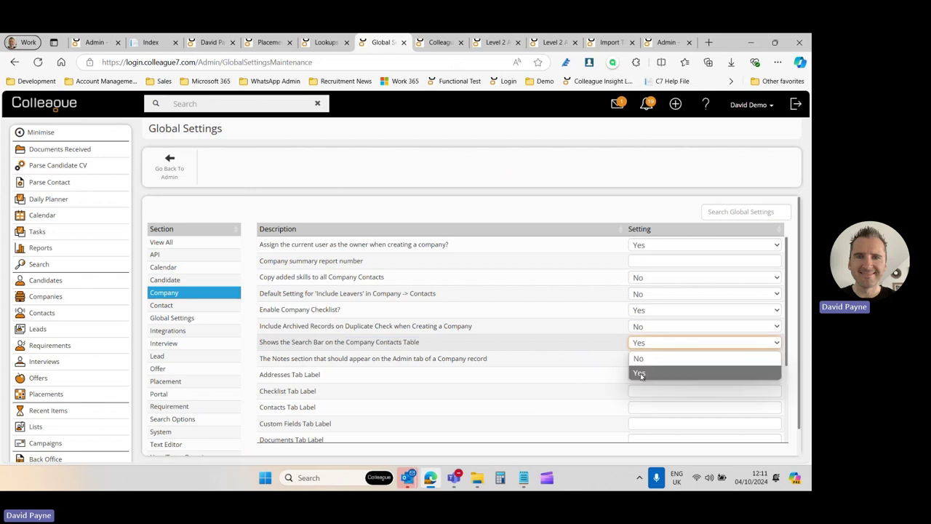
{"action": "left_click", "coordinate": [617, 356]}
{"action": "left_click", "coordinate": [443, 42]}
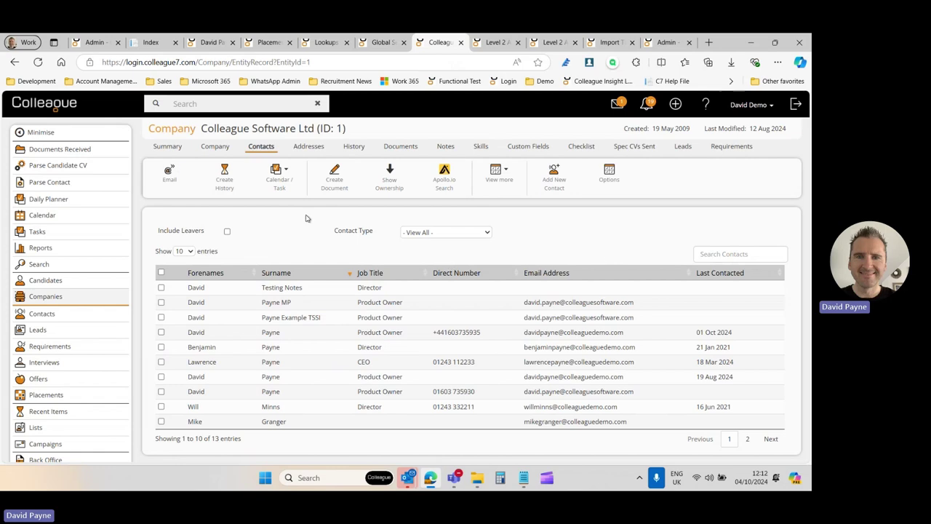
Go to the release notes and read on from the contact search entry to the Apollo API Update
{"action": "left_click", "coordinate": [156, 43]}
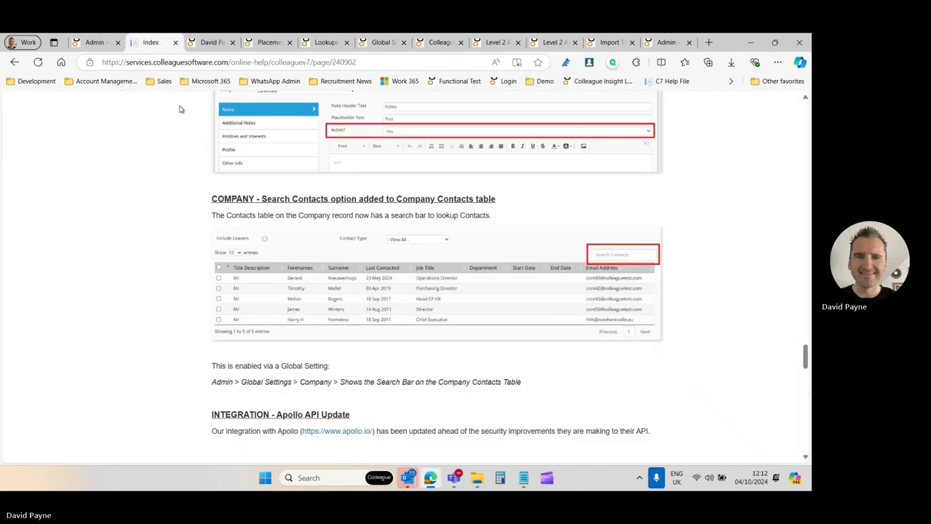
{"action": "scroll", "coordinate": [175, 275], "scroll_direction": "down", "scroll_amount": 2}
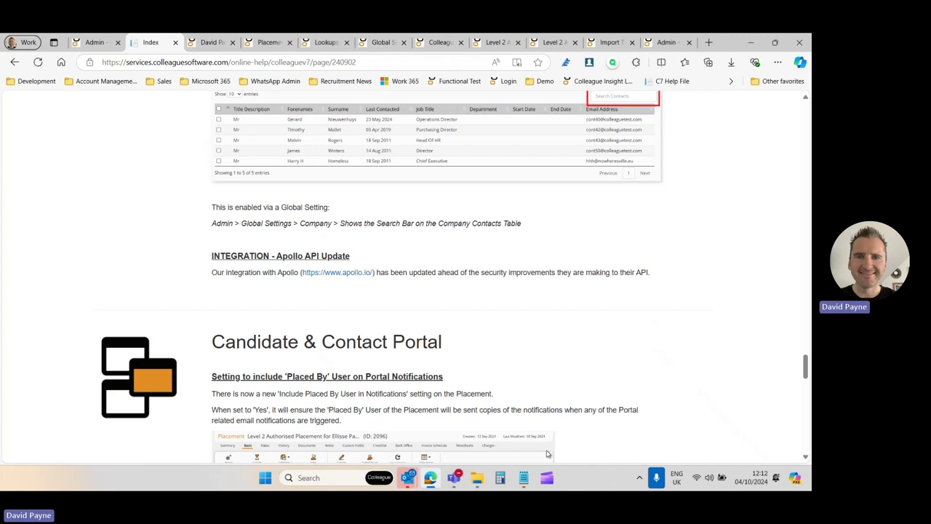
{"action": "left_click", "coordinate": [167, 289]}
Run an Apollo.io search for the Colleague Software Ltd company, review the proposed values of the Colleague Software match, and close it without updating
{"action": "left_click", "coordinate": [442, 44]}
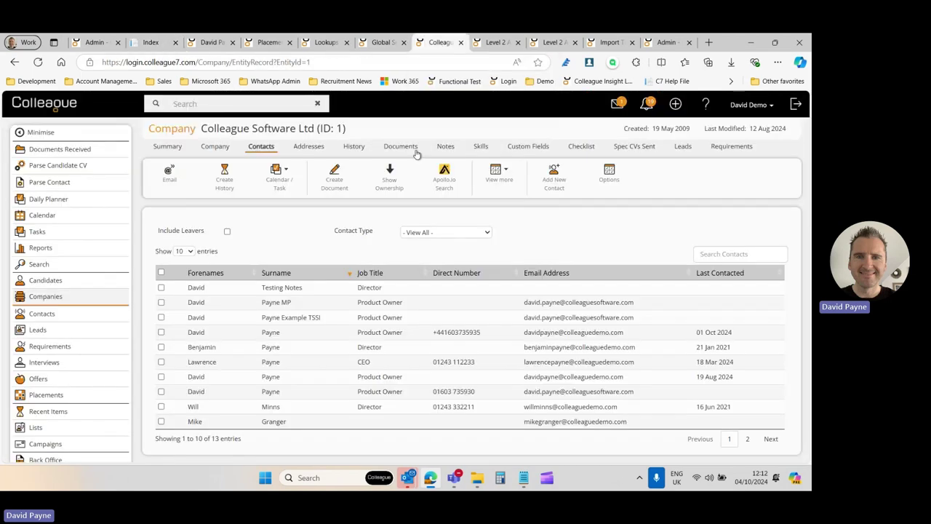
{"action": "left_click", "coordinate": [216, 147]}
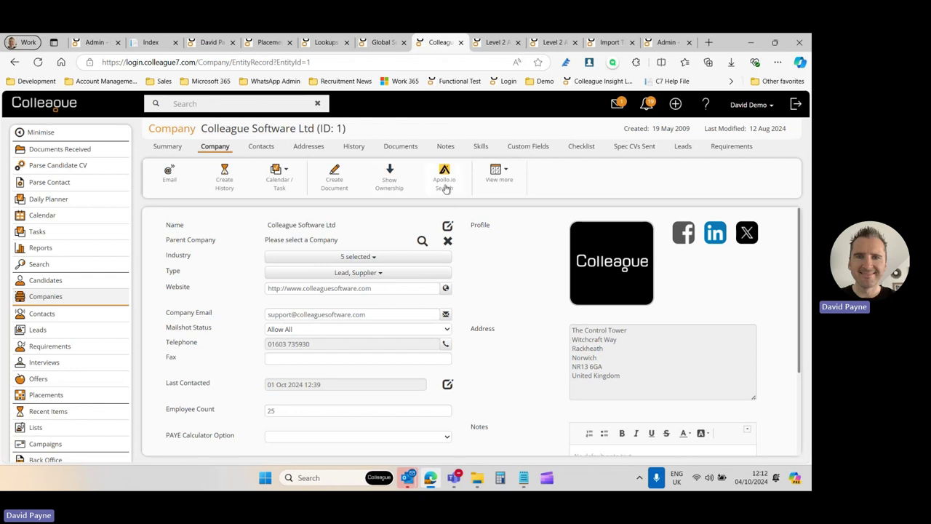
{"action": "left_click", "coordinate": [445, 187]}
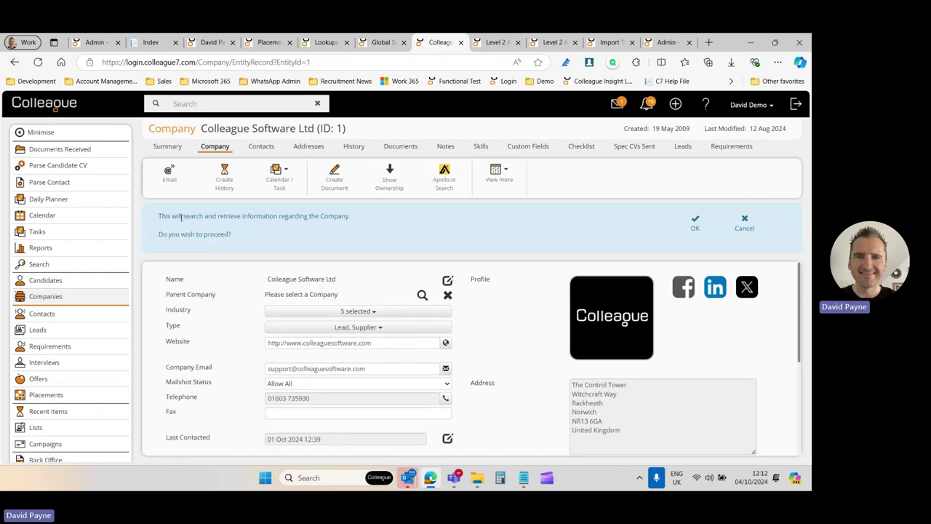
{"action": "left_click", "coordinate": [697, 231]}
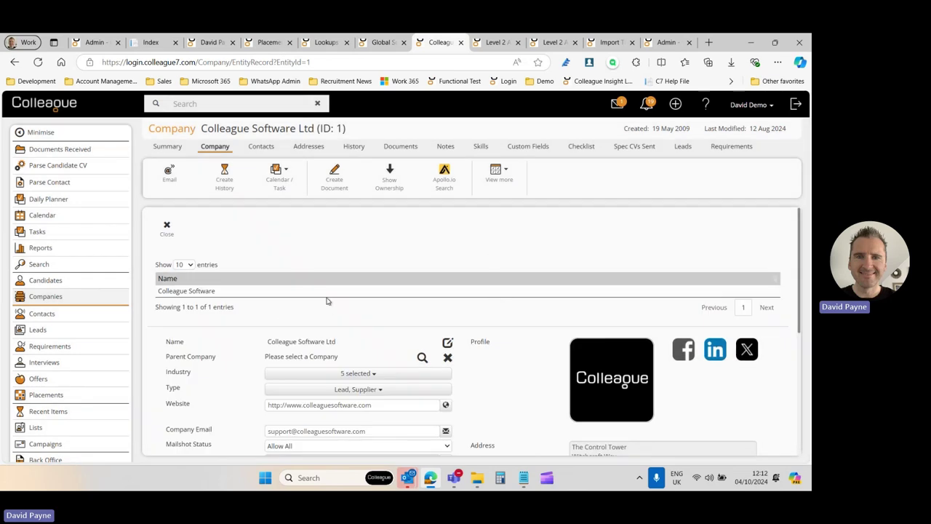
{"action": "left_click", "coordinate": [312, 291]}
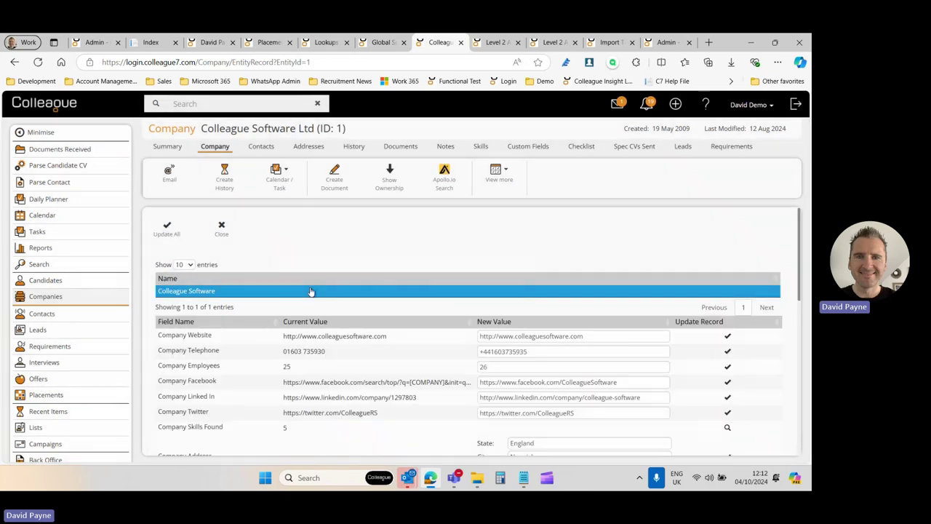
{"action": "scroll", "coordinate": [466, 332], "scroll_direction": "down", "scroll_amount": 3}
{"action": "scroll", "coordinate": [487, 324], "scroll_direction": "up", "scroll_amount": 3}
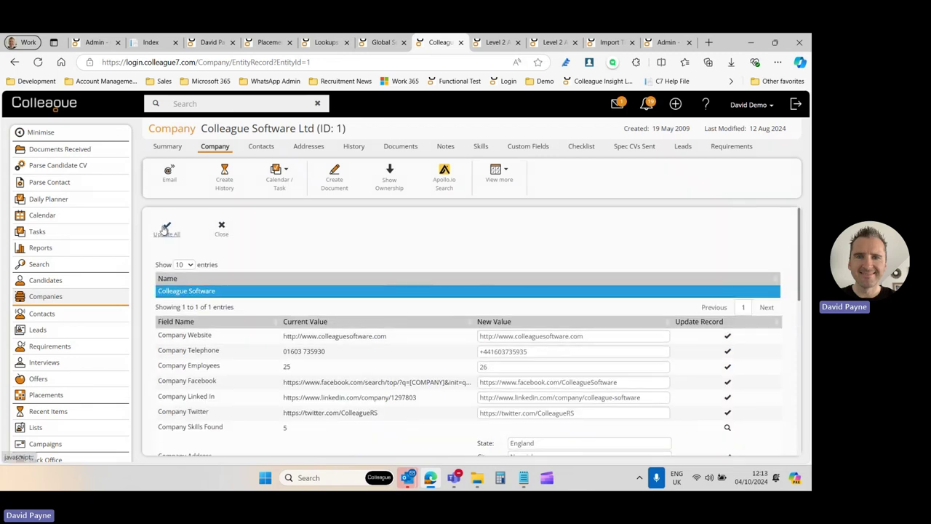
{"action": "left_click", "coordinate": [222, 232]}
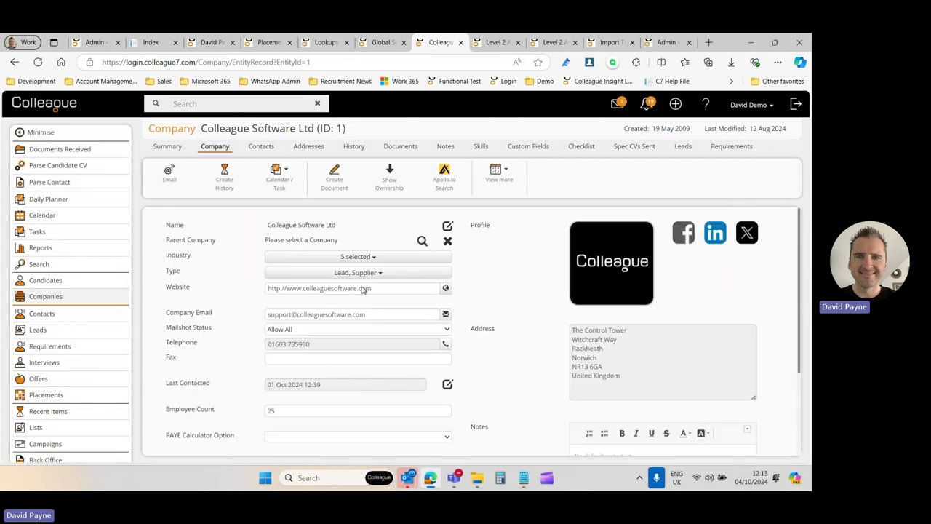
Select three contacts in the company's contact list, run an Apollo.io search on them, and close the results
{"action": "left_click", "coordinate": [261, 148]}
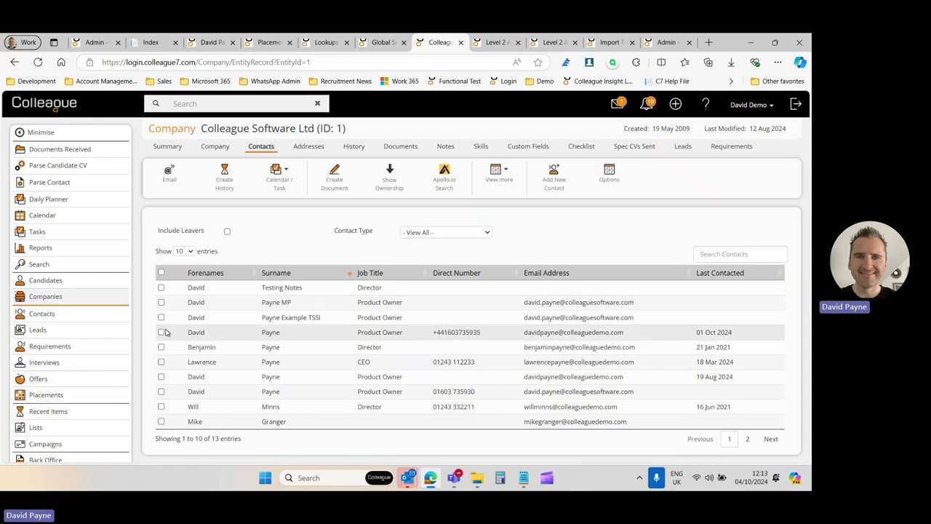
{"action": "left_click", "coordinate": [162, 333]}
{"action": "left_click", "coordinate": [161, 406]}
{"action": "left_click", "coordinate": [162, 422]}
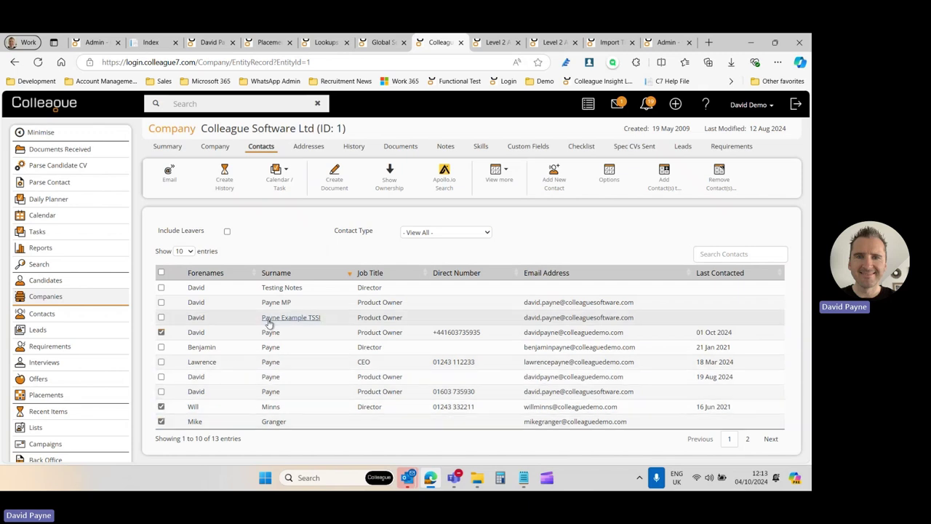
{"action": "left_click", "coordinate": [446, 182]}
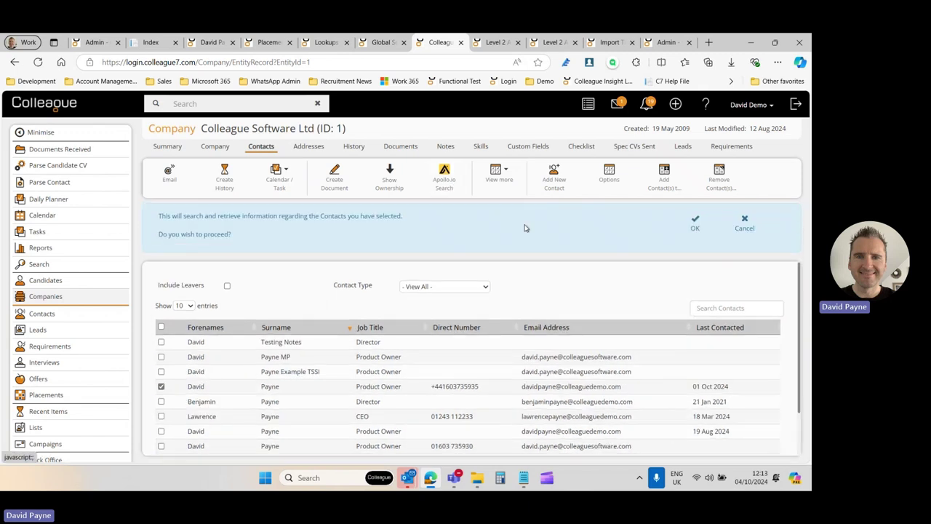
{"action": "left_click", "coordinate": [697, 231]}
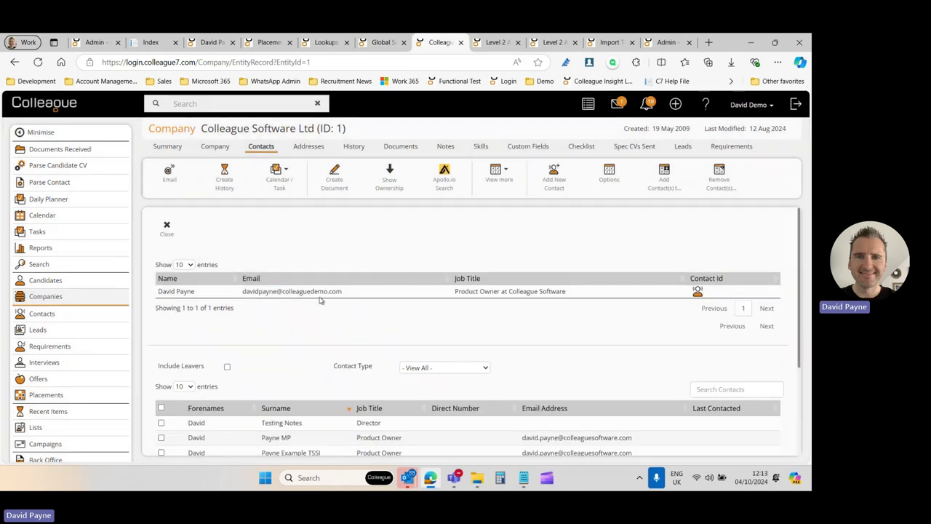
{"action": "left_click", "coordinate": [167, 227]}
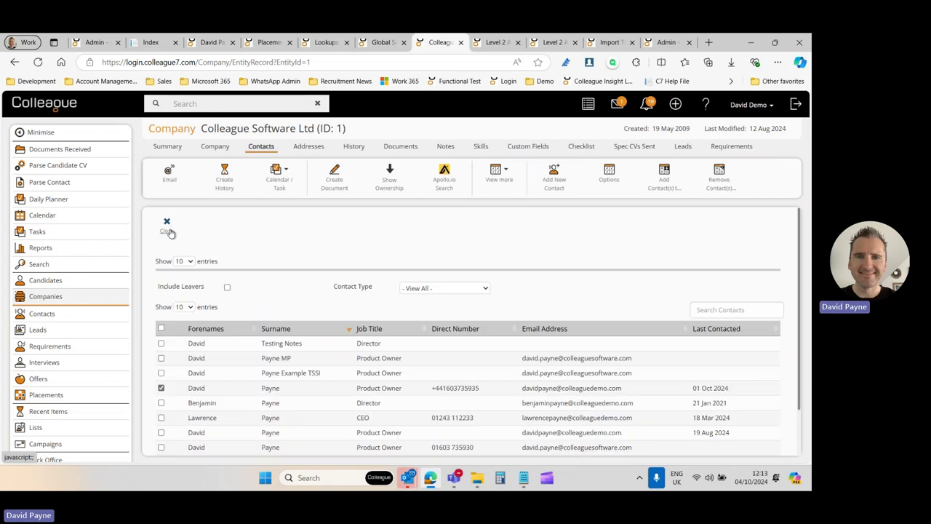
Open the Product Owner contact with a 01 Oct 2024 last contact, run an Apollo.io search, load the match, and close it without updating
{"action": "left_click", "coordinate": [196, 333]}
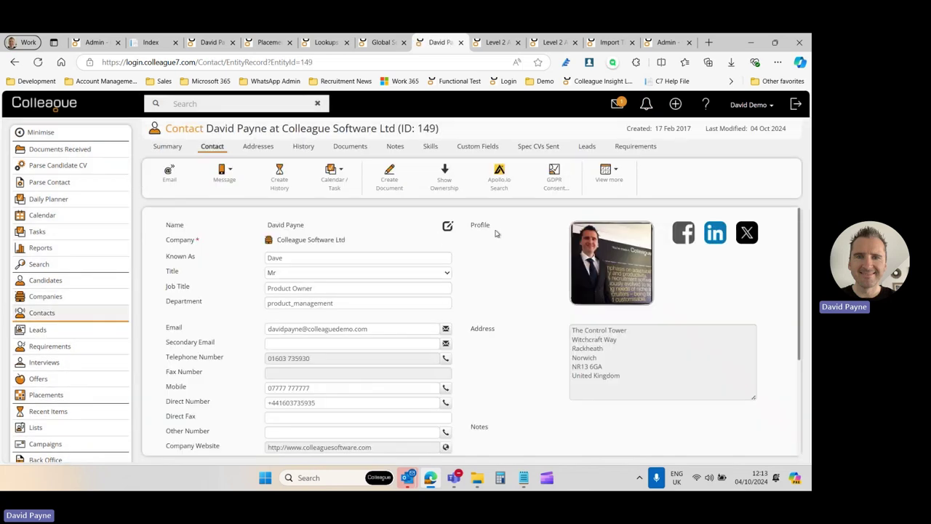
{"action": "left_click", "coordinate": [501, 186]}
{"action": "left_click", "coordinate": [693, 227]}
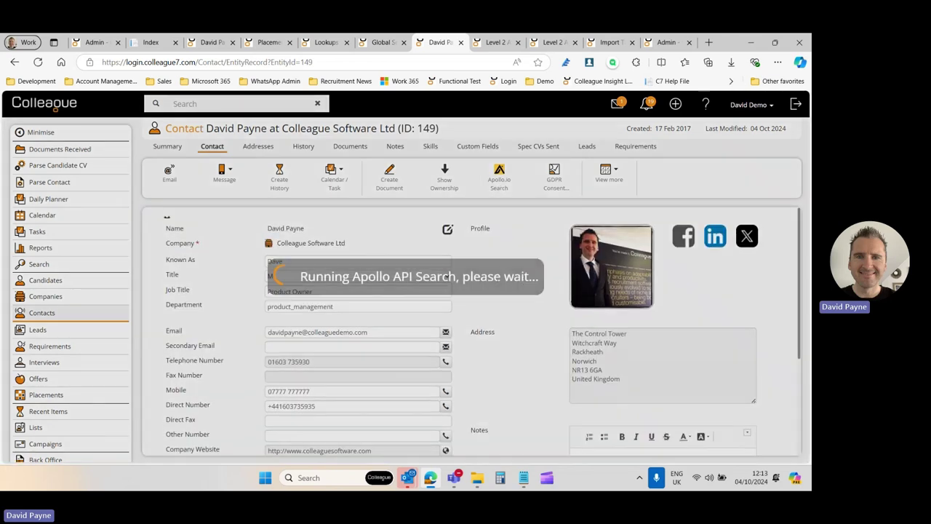
{"action": "left_click", "coordinate": [342, 293]}
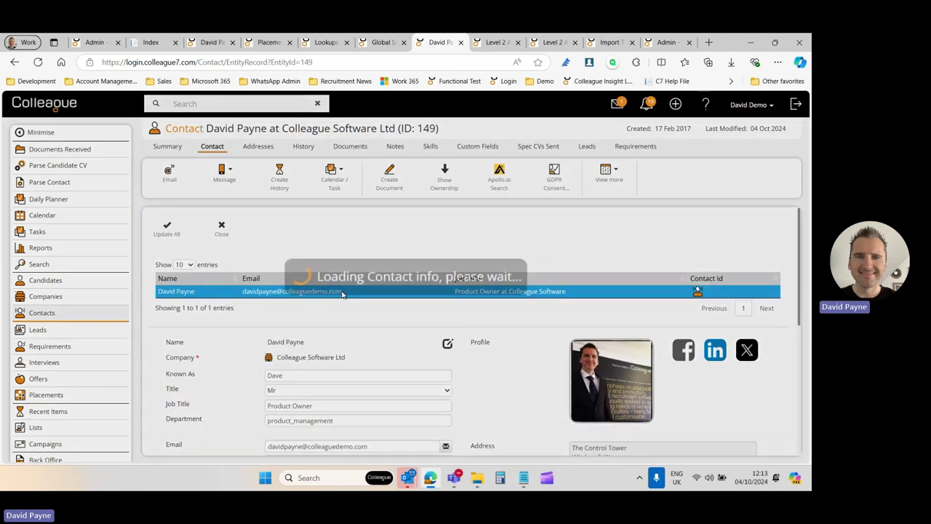
{"action": "left_click", "coordinate": [222, 233]}
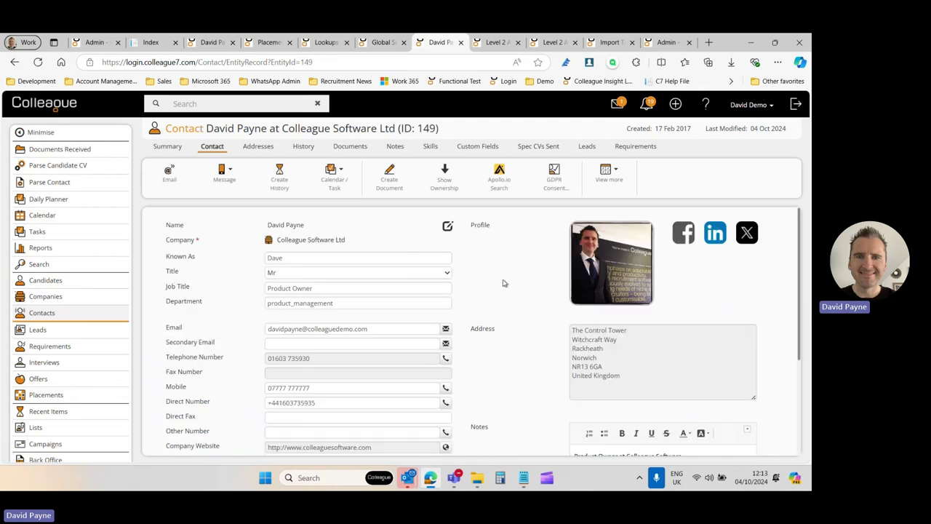
Return to the release notes and highlight the Integration entry on the Apollo API Update
{"action": "left_click", "coordinate": [151, 43]}
{"action": "left_click_drag", "start_coordinate": [218, 272], "coordinate": [260, 288]}
{"action": "left_click", "coordinate": [260, 291]}
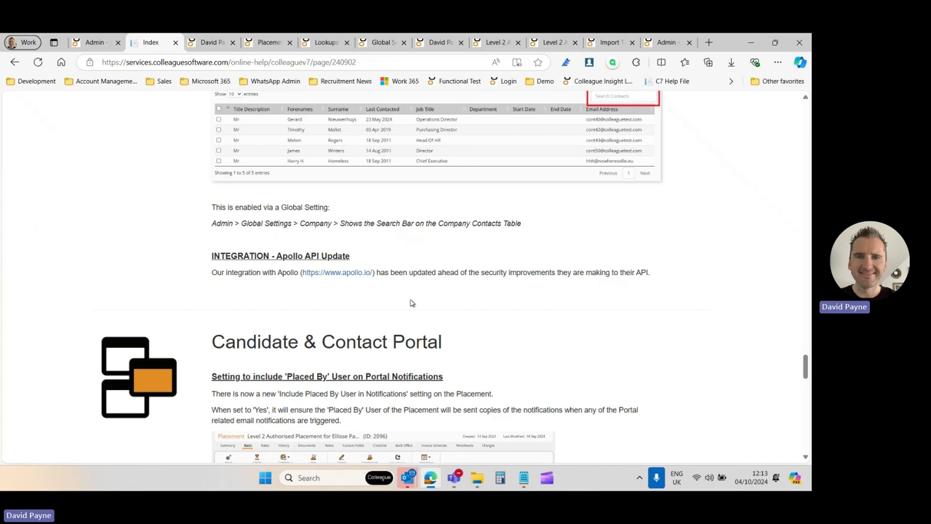
{"action": "left_click_drag", "start_coordinate": [228, 254], "coordinate": [260, 276]}
{"action": "left_click", "coordinate": [262, 279]}
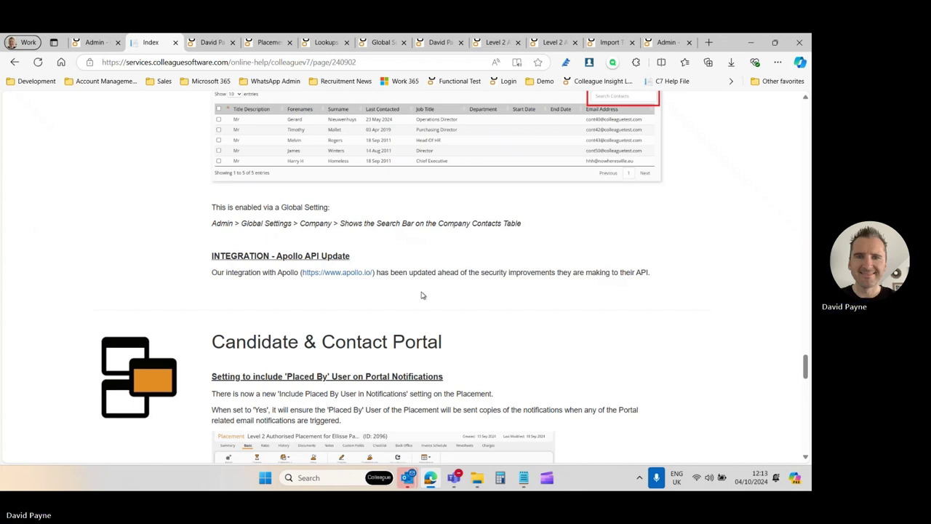
Read the Candidate & Contact Portal note on including the 'Placed By' user in portal notifications
{"action": "scroll", "coordinate": [429, 297], "scroll_direction": "down", "scroll_amount": 2}
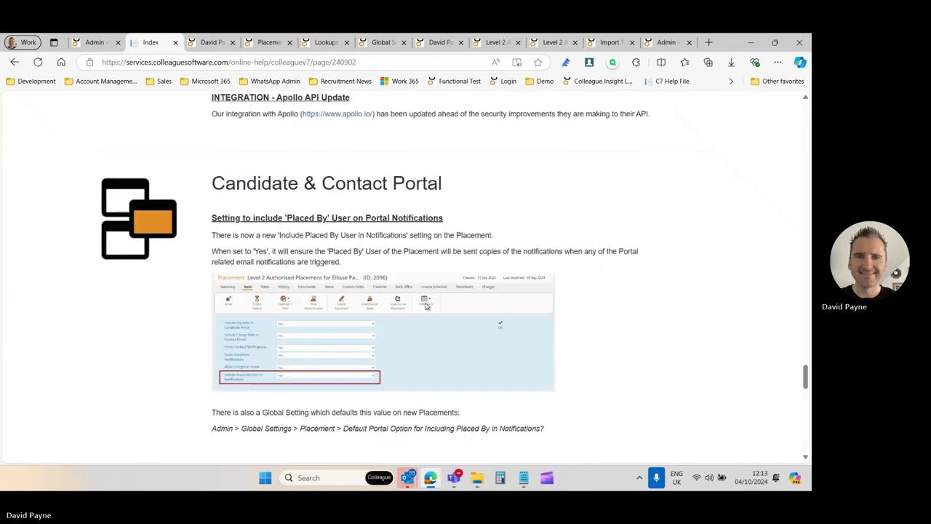
{"action": "scroll", "coordinate": [284, 260], "scroll_direction": "down", "scroll_amount": 1}
{"action": "left_click_drag", "start_coordinate": [210, 132], "coordinate": [447, 143]}
{"action": "left_click", "coordinate": [449, 151]}
{"action": "scroll", "coordinate": [441, 182], "scroll_direction": "up", "scroll_amount": 1}
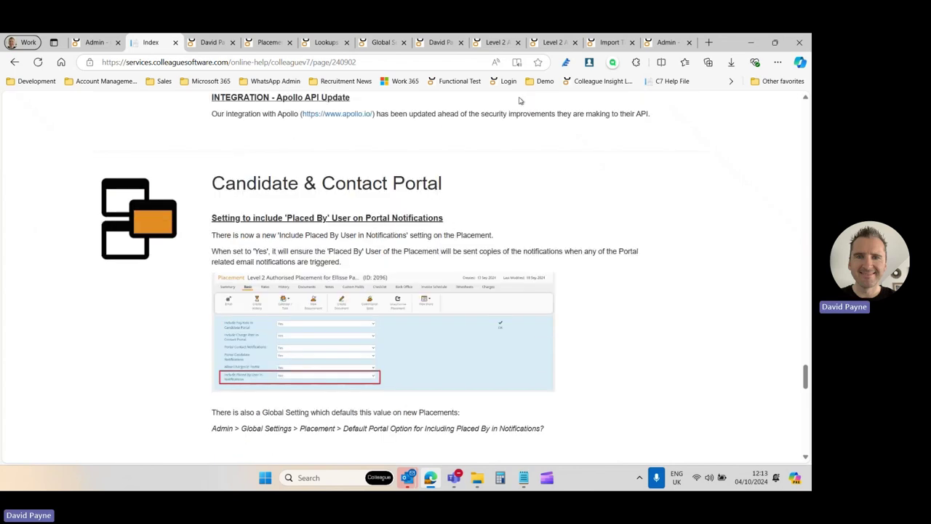
Open the bookmarked Colleague FT Portal Login in a new tab and sign in as the contact with the saved contact PIN
{"action": "left_click", "coordinate": [540, 82]}
{"action": "mouse_move", "coordinate": [545, 100]}
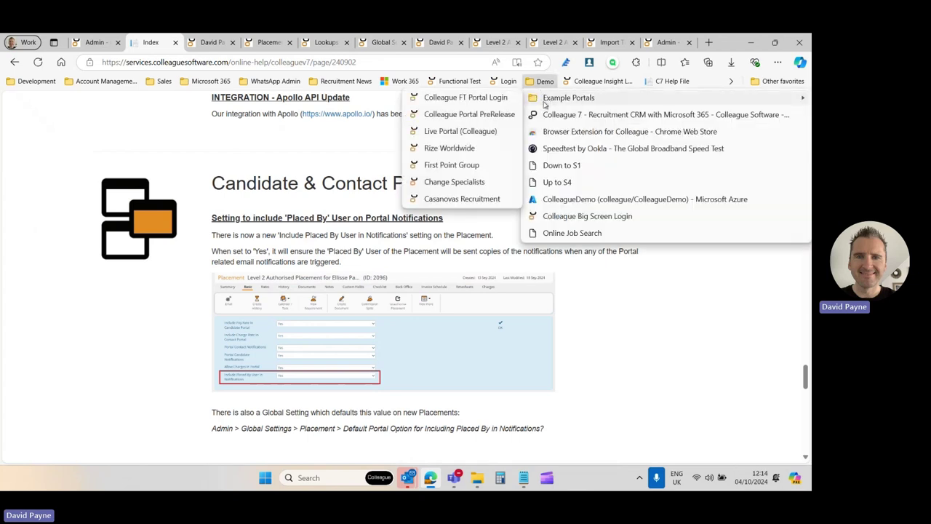
{"action": "middle_click", "coordinate": [493, 98]}
{"action": "left_click", "coordinate": [668, 44]}
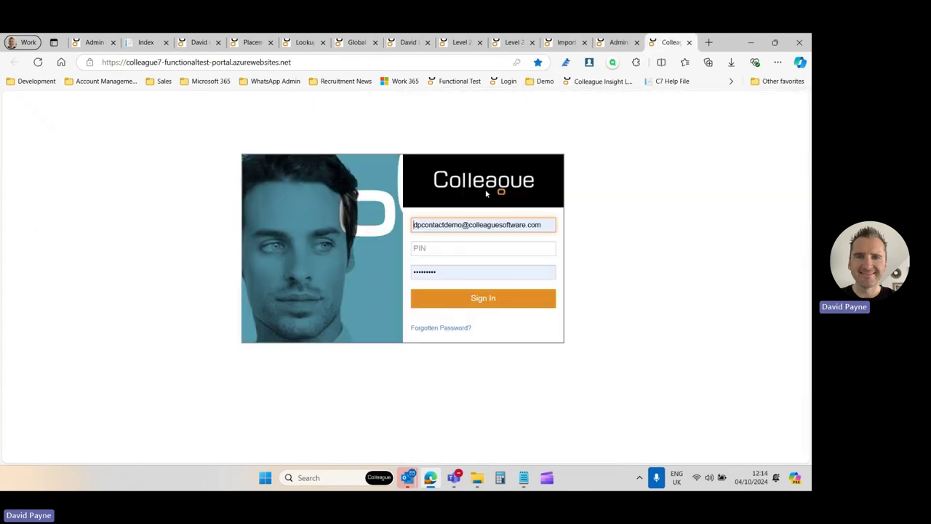
{"action": "left_click", "coordinate": [436, 247]}
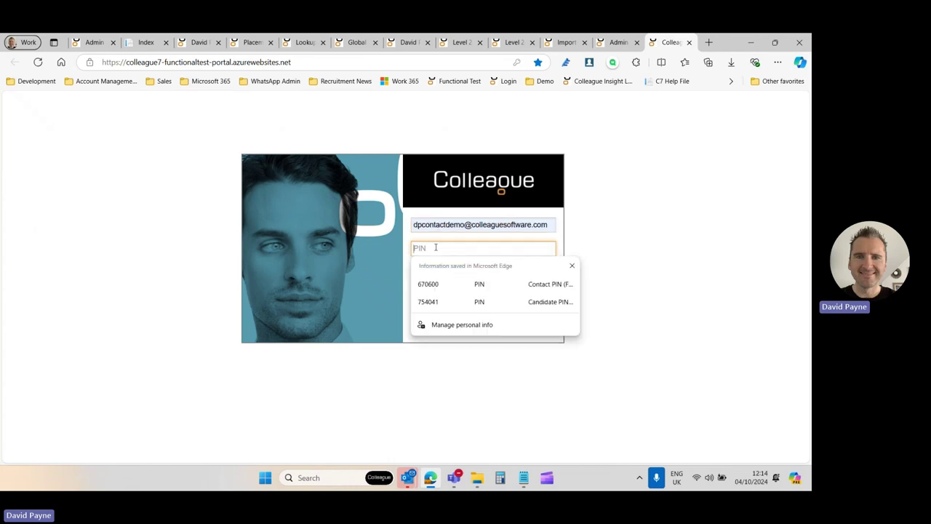
{"action": "left_click", "coordinate": [451, 283]}
{"action": "left_click", "coordinate": [483, 298]}
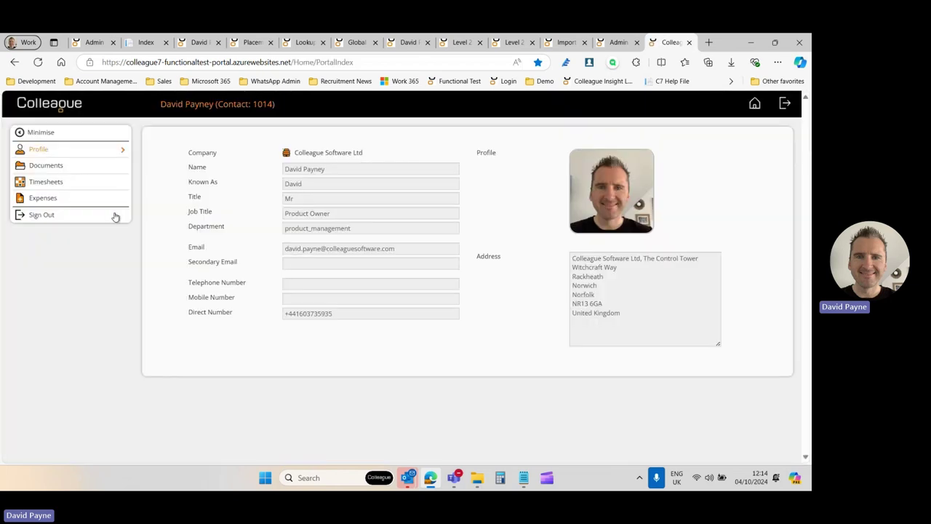
View the contact portal's pending timesheets, open and close the details of timesheet 567, and briefly select all timesheets
{"action": "left_click", "coordinate": [57, 183]}
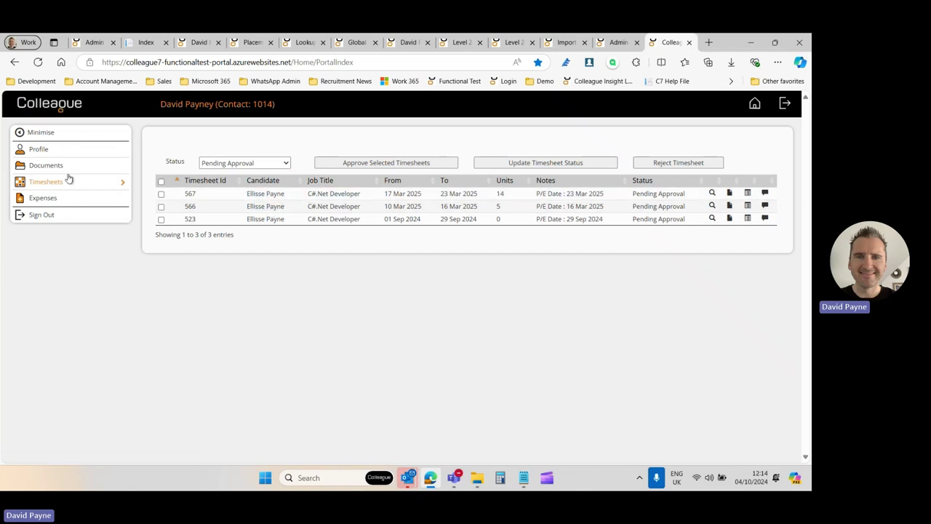
{"action": "left_click", "coordinate": [276, 194]}
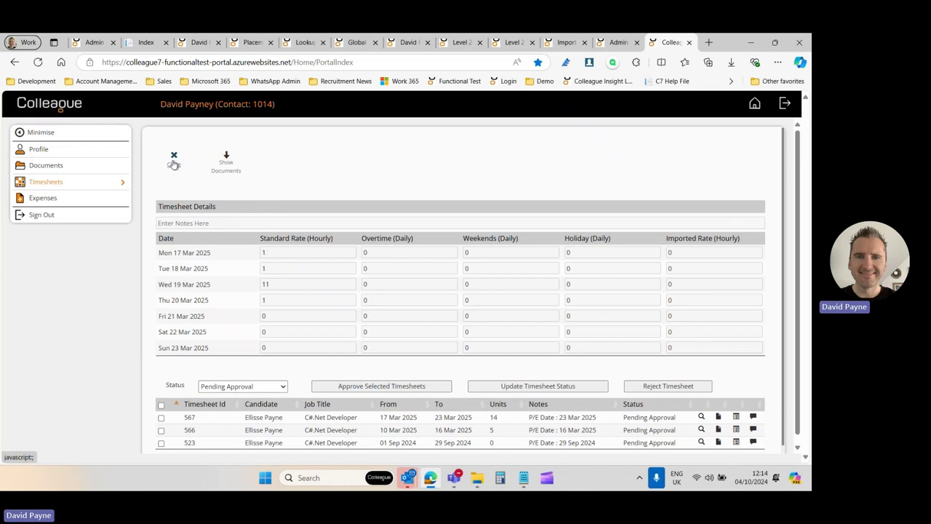
{"action": "left_click", "coordinate": [174, 163]}
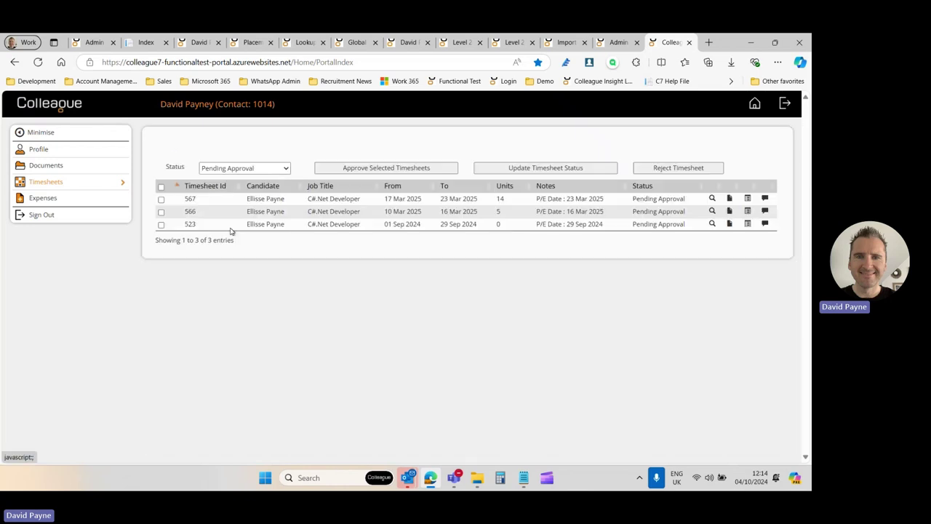
{"action": "left_click", "coordinate": [161, 182]}
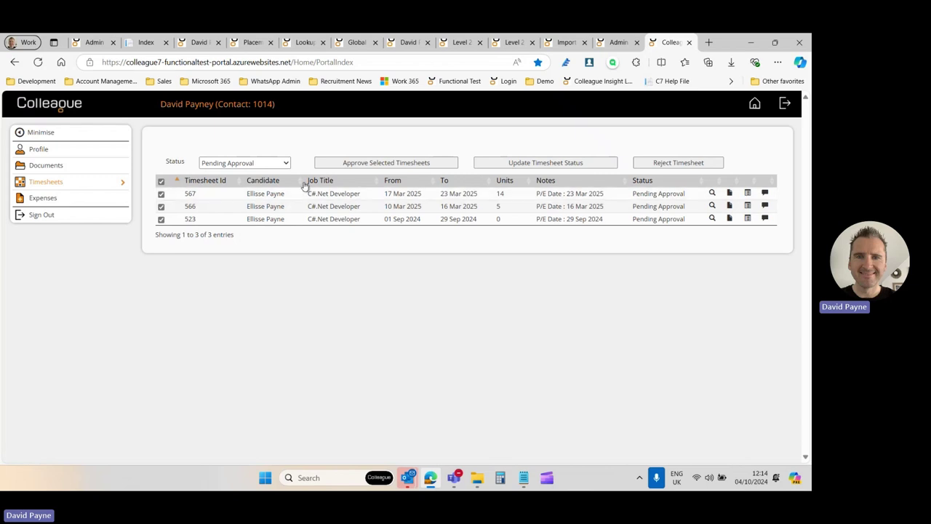
{"action": "left_click", "coordinate": [161, 182]}
Show the Portal Options of the Level 2 authorised placement, highlight 'Include Placed By User in Notifications', and close the options
{"action": "left_click", "coordinate": [512, 42]}
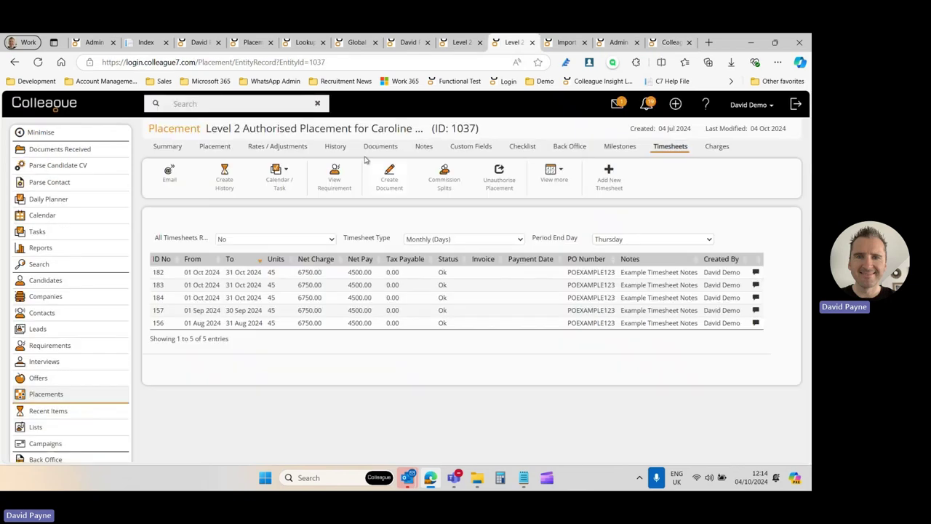
{"action": "left_click", "coordinate": [215, 147]}
{"action": "left_click", "coordinate": [555, 173]}
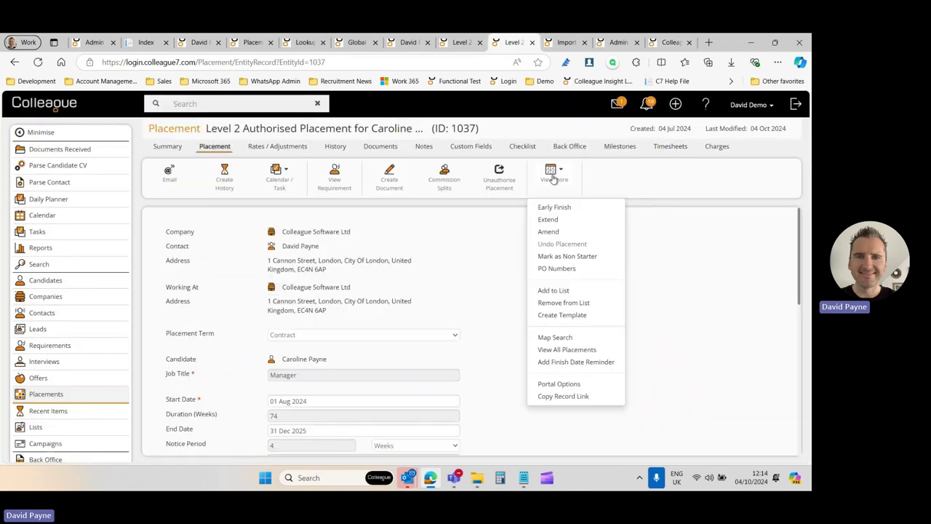
{"action": "left_click", "coordinate": [557, 385]}
{"action": "left_click", "coordinate": [554, 174]}
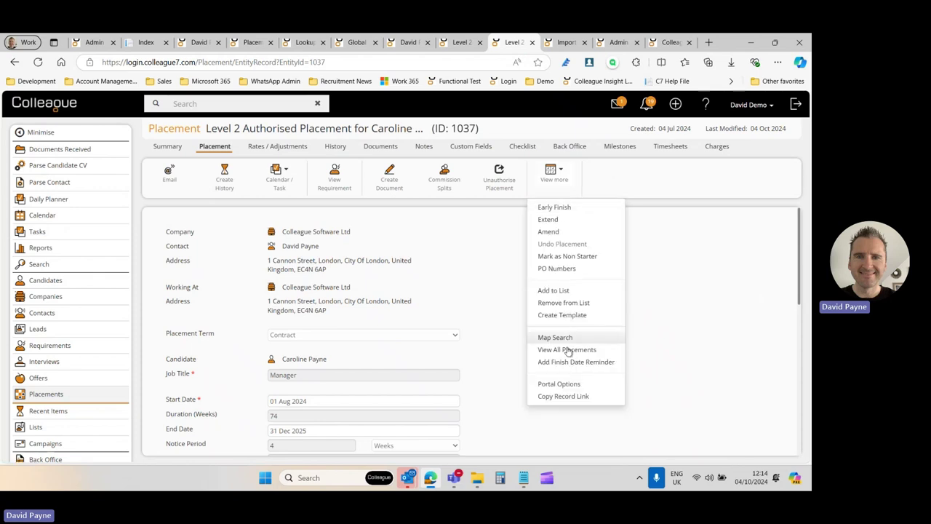
{"action": "left_click", "coordinate": [566, 387]}
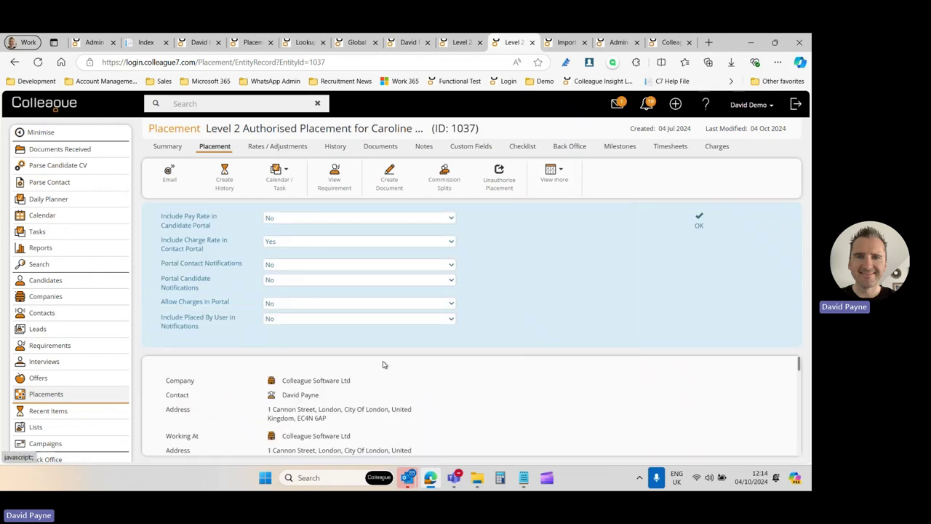
{"action": "mouse_move", "coordinate": [165, 320]}
{"action": "left_mouse_down"}
{"action": "mouse_move", "coordinate": [215, 324]}
{"action": "mouse_move", "coordinate": [161, 314]}
{"action": "left_mouse_up"}
{"action": "left_click", "coordinate": [215, 335]}
{"action": "left_click", "coordinate": [221, 333]}
{"action": "left_click", "coordinate": [698, 224]}
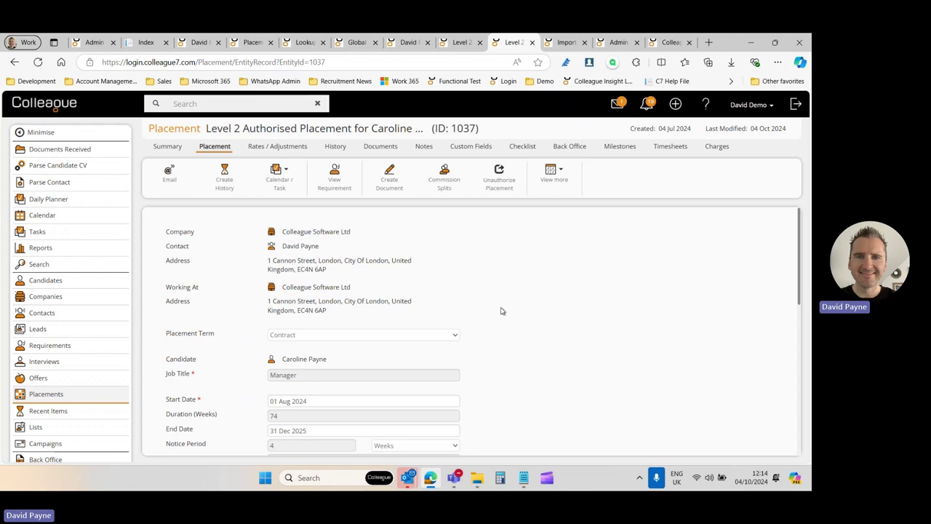
Check the Placed By user in the placement's details
{"action": "scroll", "coordinate": [505, 312], "scroll_direction": "down", "scroll_amount": 3}
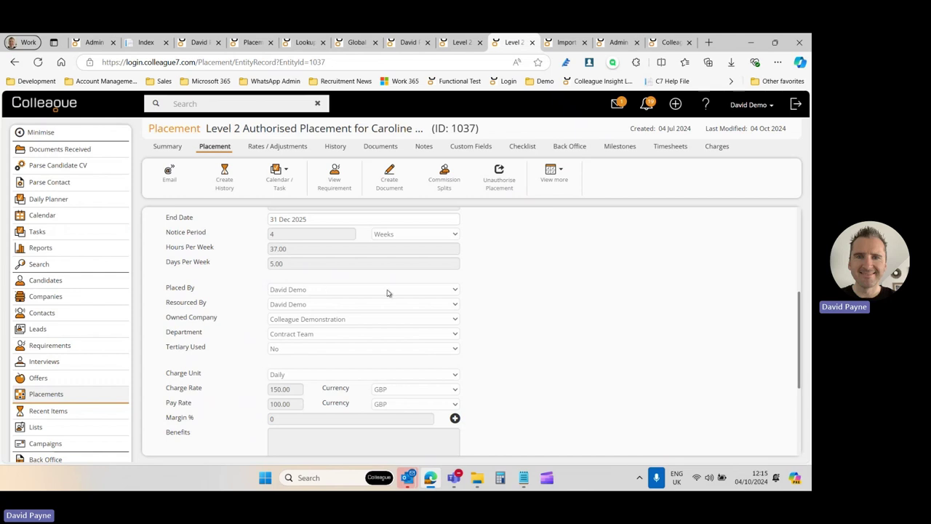
{"action": "scroll", "coordinate": [597, 316], "scroll_direction": "up", "scroll_amount": 1}
{"action": "scroll", "coordinate": [595, 316], "scroll_direction": "up", "scroll_amount": 5}
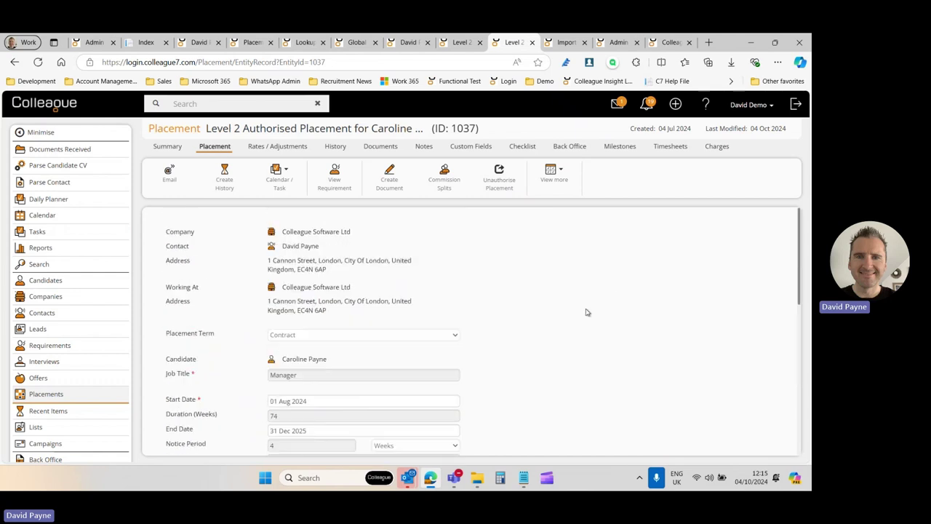
Reopen the placement's Portal Options to point out 'Include Placed By User in Notifications', close them, and review the Placed By field again
{"action": "left_click", "coordinate": [554, 176]}
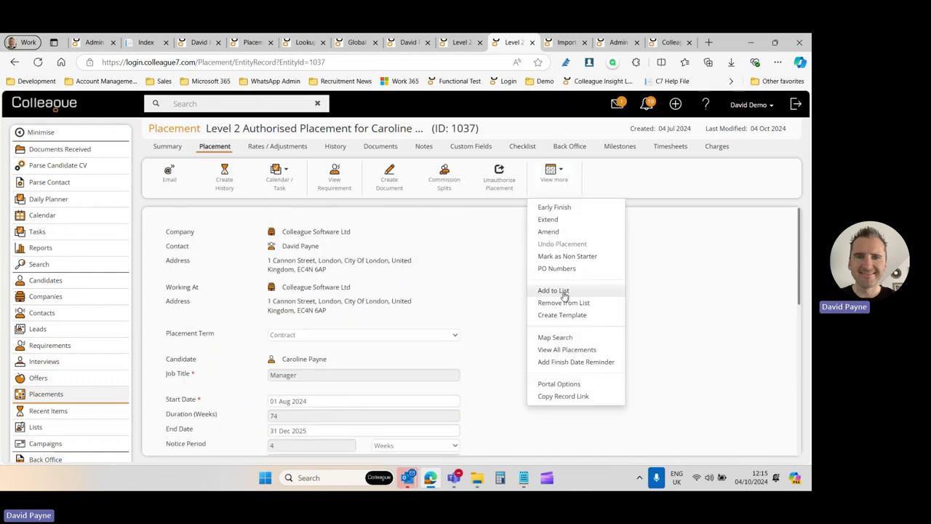
{"action": "left_click", "coordinate": [563, 384]}
{"action": "left_click_drag", "start_coordinate": [171, 321], "coordinate": [175, 323]}
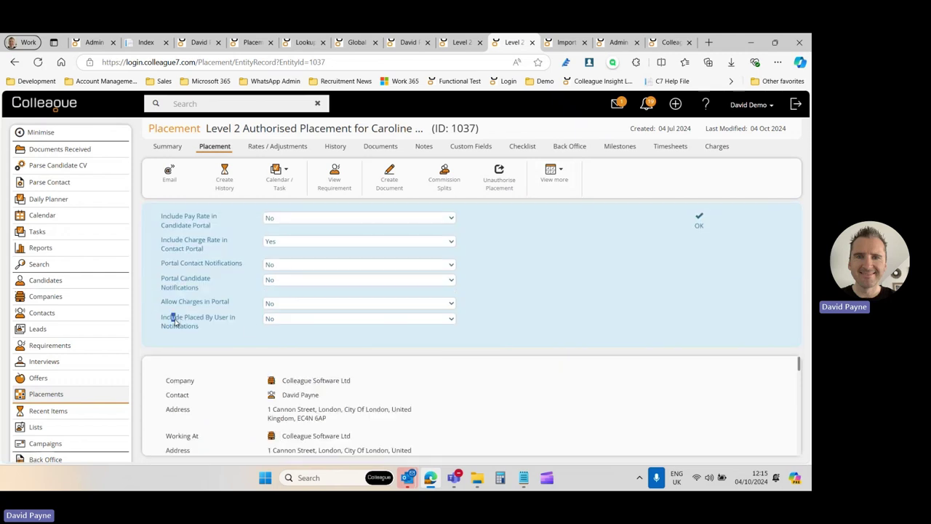
{"action": "left_click", "coordinate": [268, 323]}
{"action": "left_click", "coordinate": [505, 337]}
{"action": "left_click", "coordinate": [700, 223]}
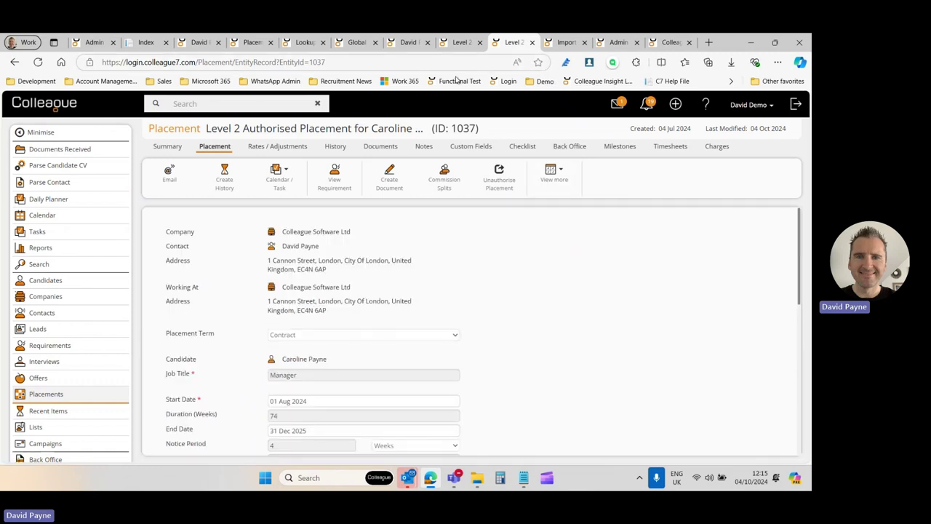
{"action": "scroll", "coordinate": [517, 342], "scroll_direction": "down", "scroll_amount": 3}
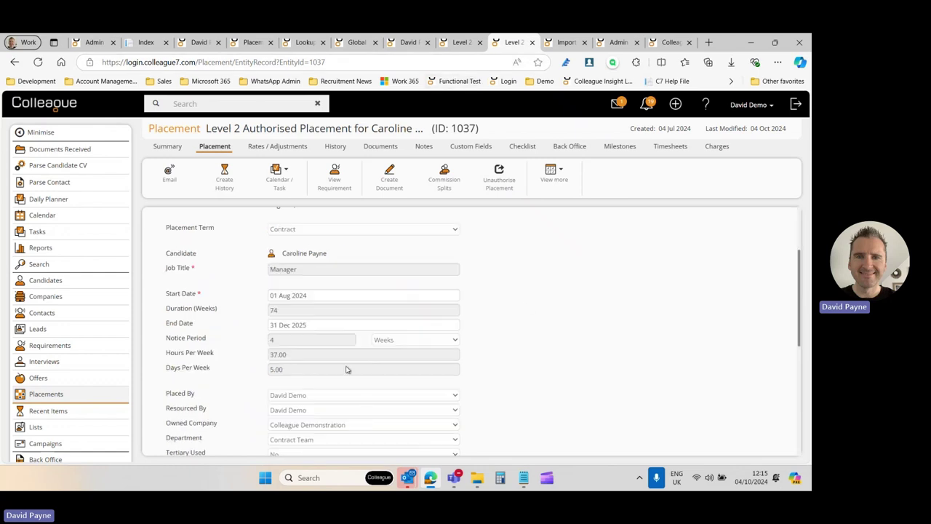
{"action": "scroll", "coordinate": [519, 335], "scroll_direction": "up", "scroll_amount": 2}
{"action": "scroll", "coordinate": [520, 335], "scroll_direction": "up", "scroll_amount": 1}
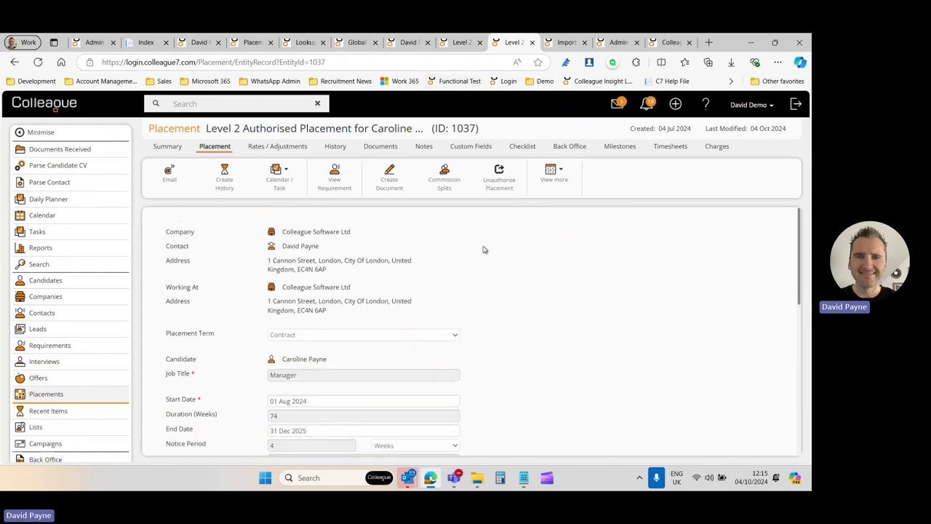
Return to the release notes and read the Bug Fixes entry on missing text editor features in Notes
{"action": "key", "text": "ctrl+2"}
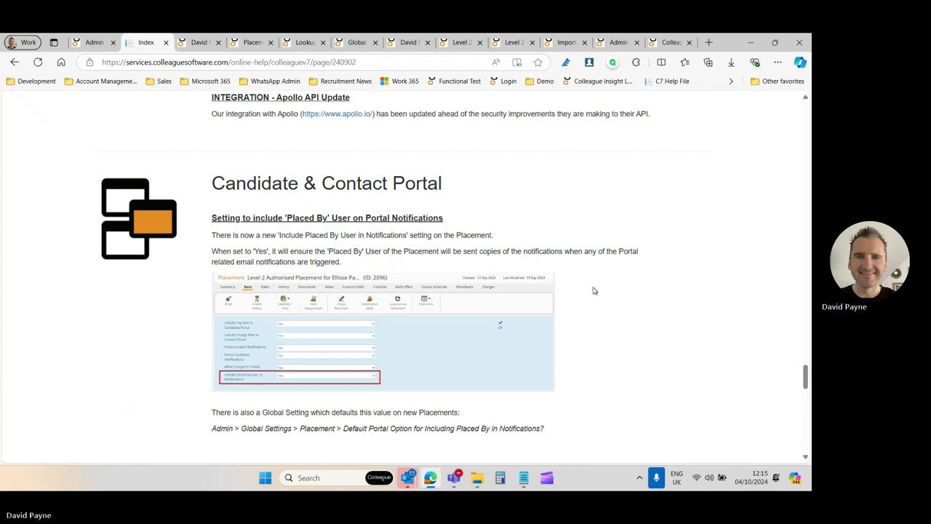
{"action": "scroll", "coordinate": [593, 291], "scroll_direction": "down", "scroll_amount": 5}
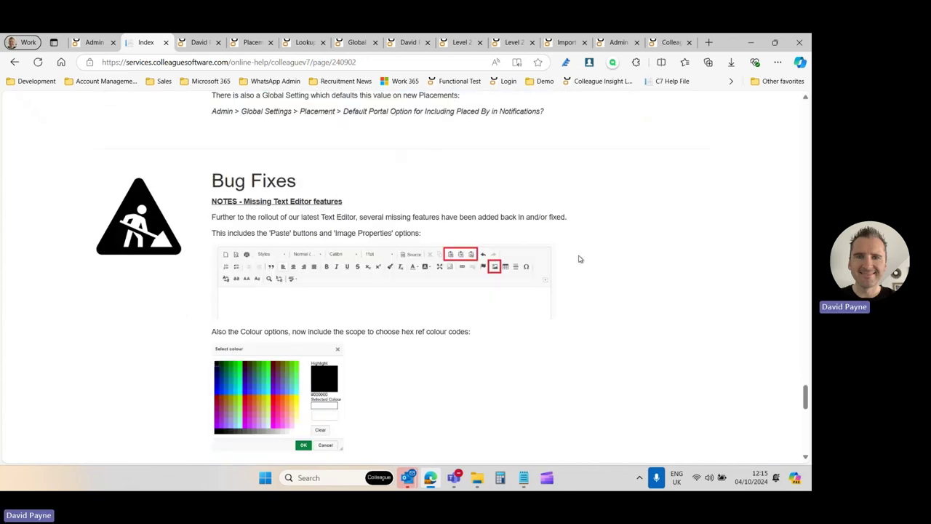
{"action": "scroll", "coordinate": [291, 211], "scroll_direction": "down", "scroll_amount": 1}
{"action": "scroll", "coordinate": [297, 214], "scroll_direction": "up", "scroll_amount": 2}
{"action": "scroll", "coordinate": [297, 219], "scroll_direction": "down", "scroll_amount": 2}
{"action": "scroll", "coordinate": [298, 216], "scroll_direction": "down", "scroll_amount": 1}
{"action": "scroll", "coordinate": [320, 229], "scroll_direction": "up", "scroll_amount": 3}
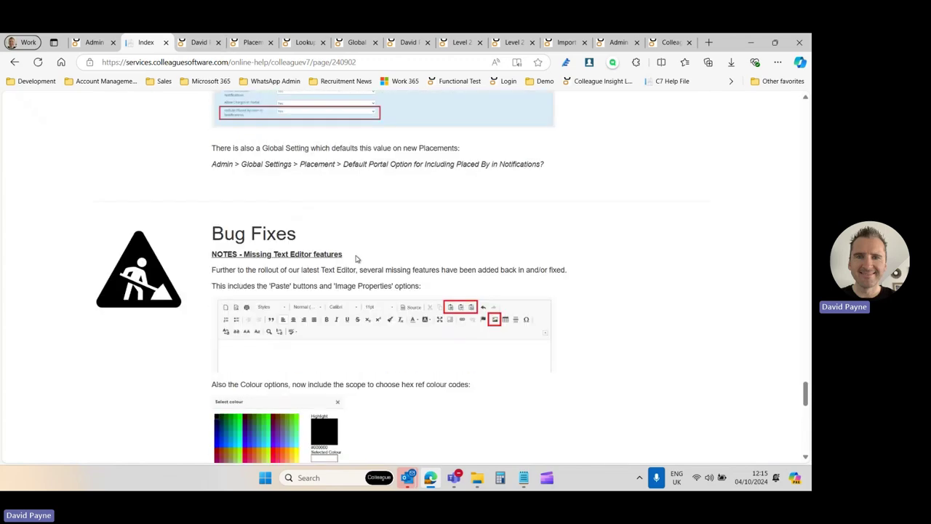
Expand the candidate's Notes editor toolbar, view the hex code field under the text colour's More Colours, cancel, and collapse the toolbar
{"action": "key", "text": "ctrl+Tab"}
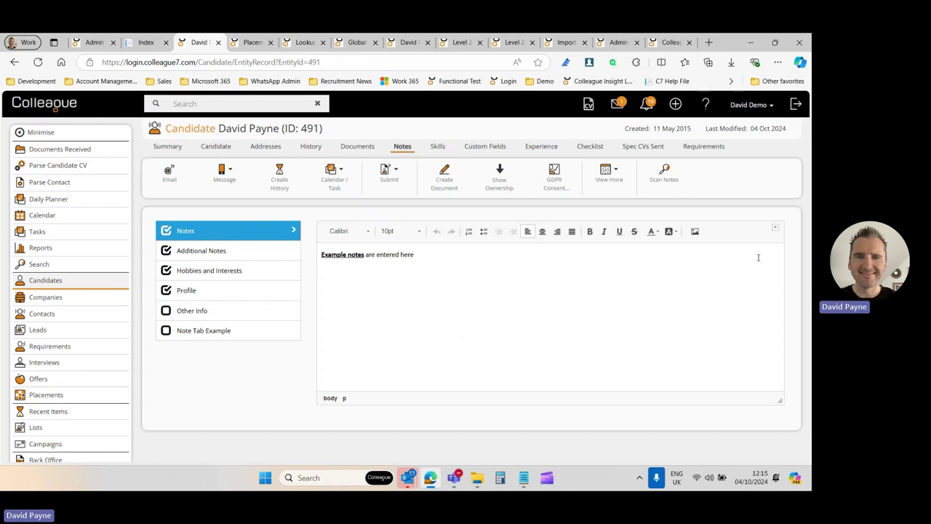
{"action": "left_click", "coordinate": [777, 230]}
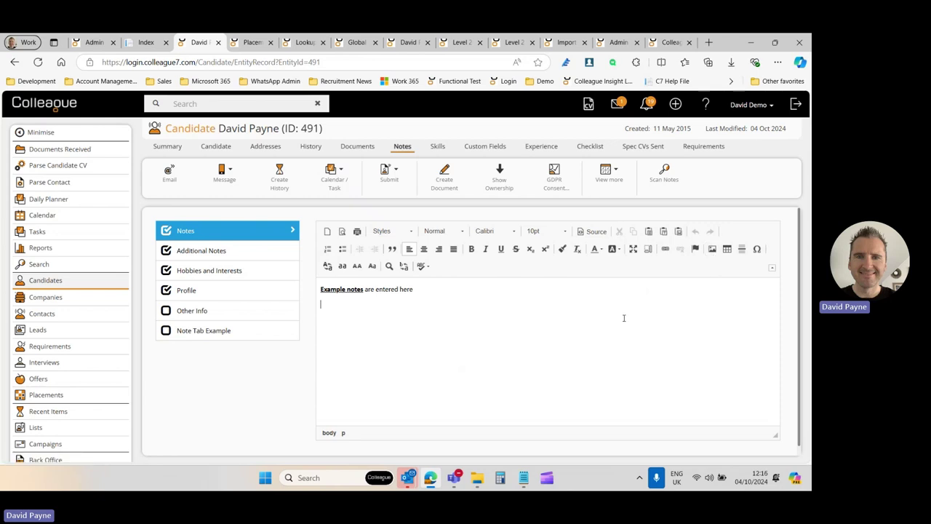
{"action": "left_click", "coordinate": [596, 249]}
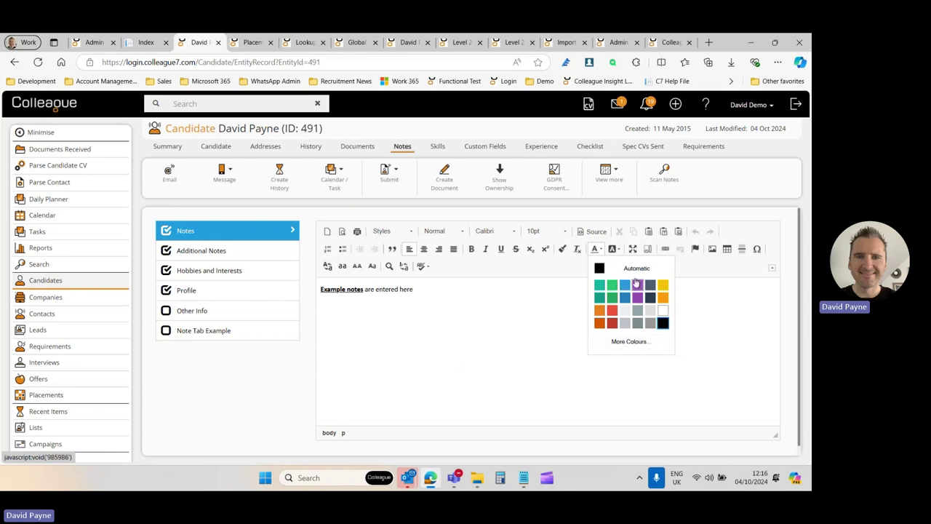
{"action": "left_click", "coordinate": [627, 342]}
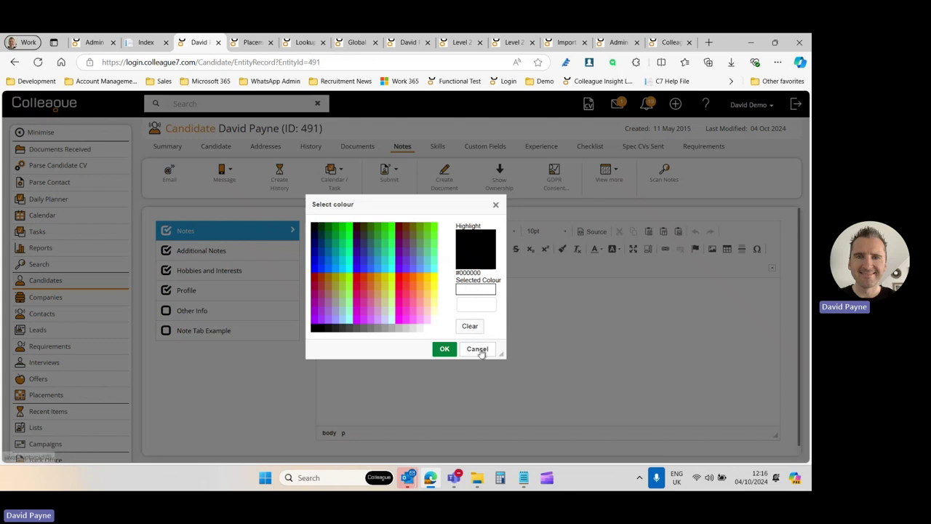
{"action": "left_click", "coordinate": [473, 304]}
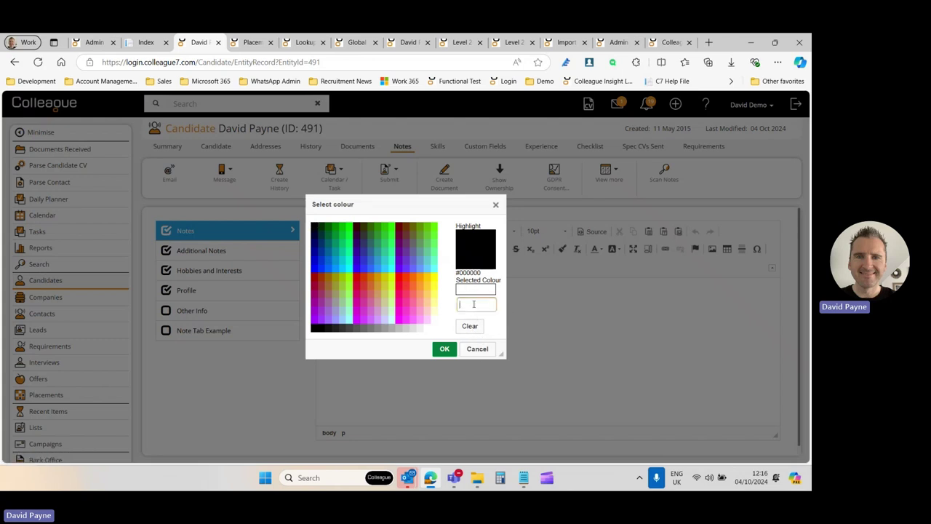
{"action": "left_click", "coordinate": [478, 351]}
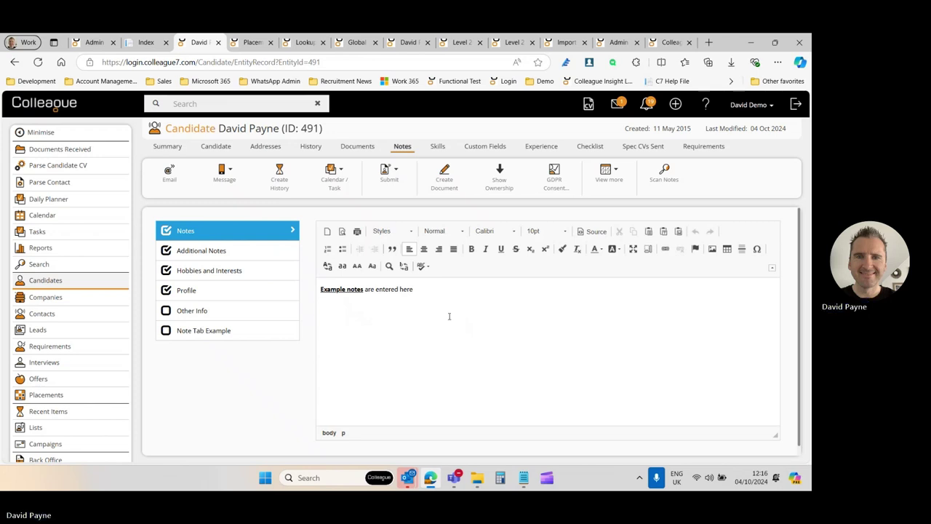
{"action": "left_click", "coordinate": [773, 268]}
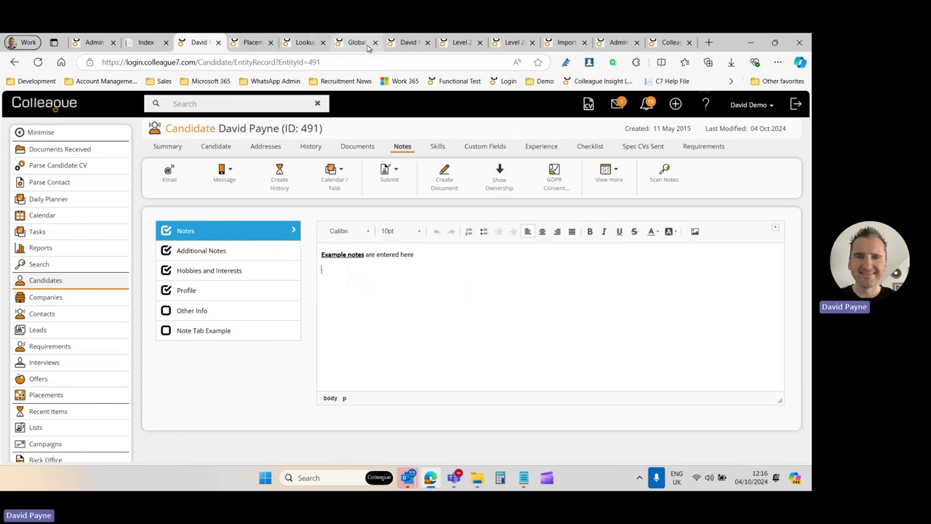
Return to the release notes and read the remaining bug fixes on portal dates, the New Contact form, and manual invoice exchange rates
{"action": "left_click", "coordinate": [146, 43]}
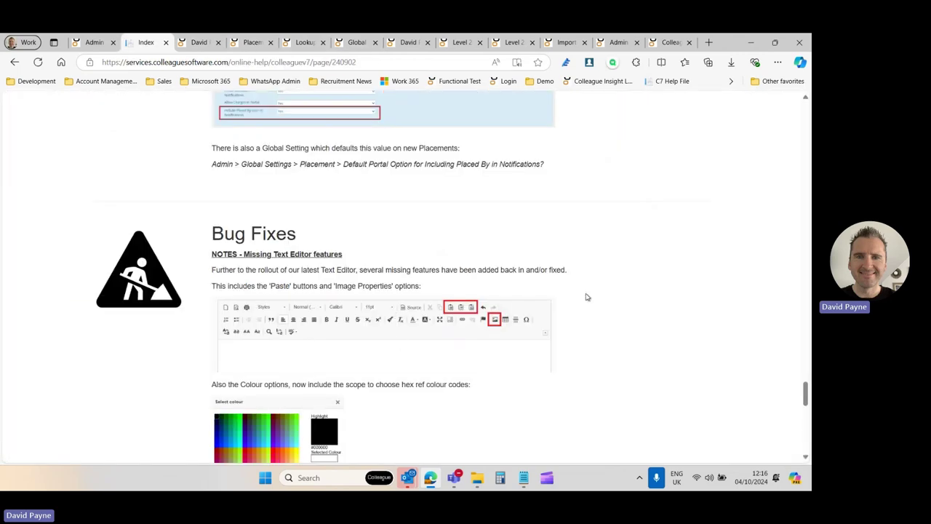
{"action": "scroll", "coordinate": [593, 298], "scroll_direction": "down", "scroll_amount": 2}
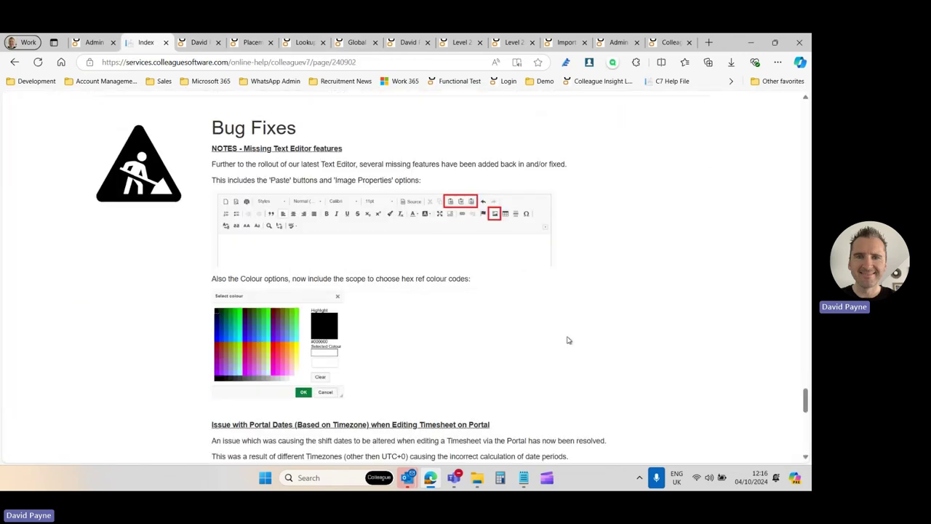
{"action": "scroll", "coordinate": [608, 336], "scroll_direction": "up", "scroll_amount": 1}
{"action": "scroll", "coordinate": [608, 336], "scroll_direction": "up", "scroll_amount": 3}
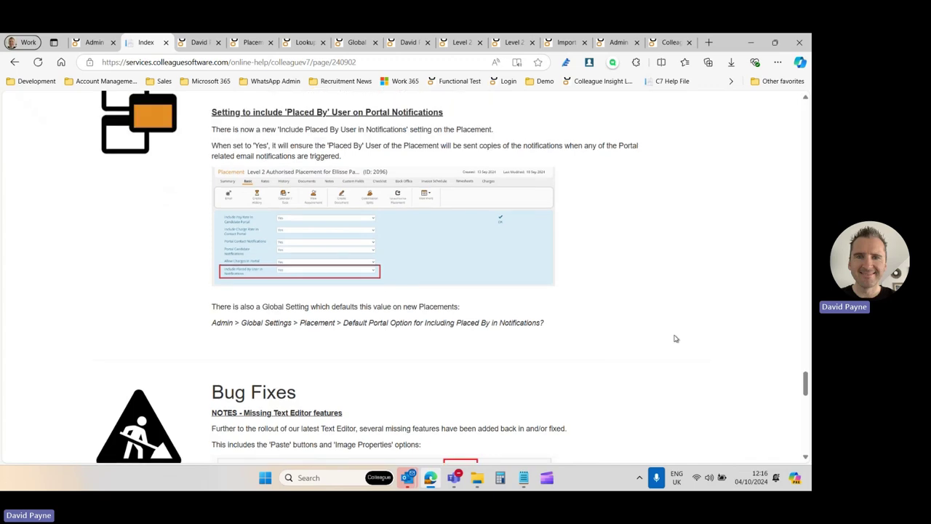
{"action": "scroll", "coordinate": [650, 345], "scroll_direction": "down", "scroll_amount": 3}
{"action": "scroll", "coordinate": [459, 378], "scroll_direction": "down", "scroll_amount": 5}
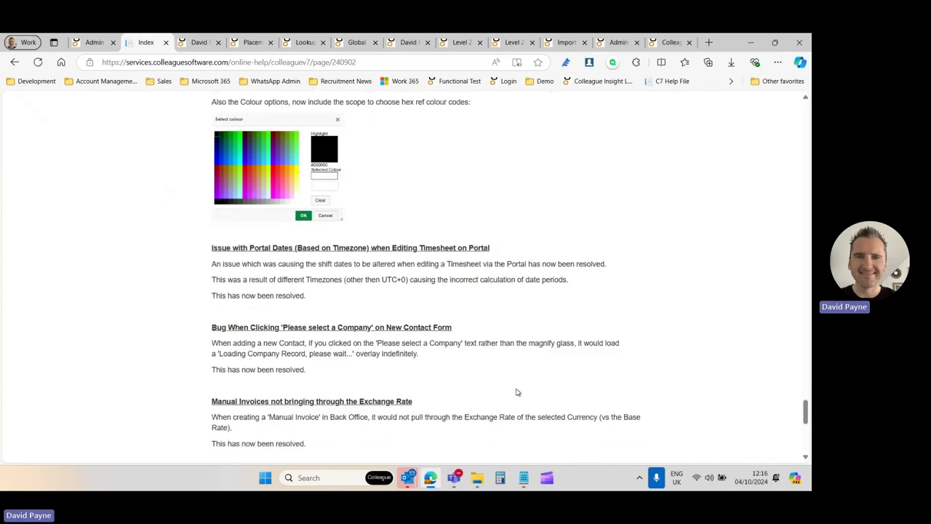
Go back to the start of the 24.09.02 release notes and review the overview and key features
{"action": "left_click_drag", "start_coordinate": [805, 425], "coordinate": [805, 105]}
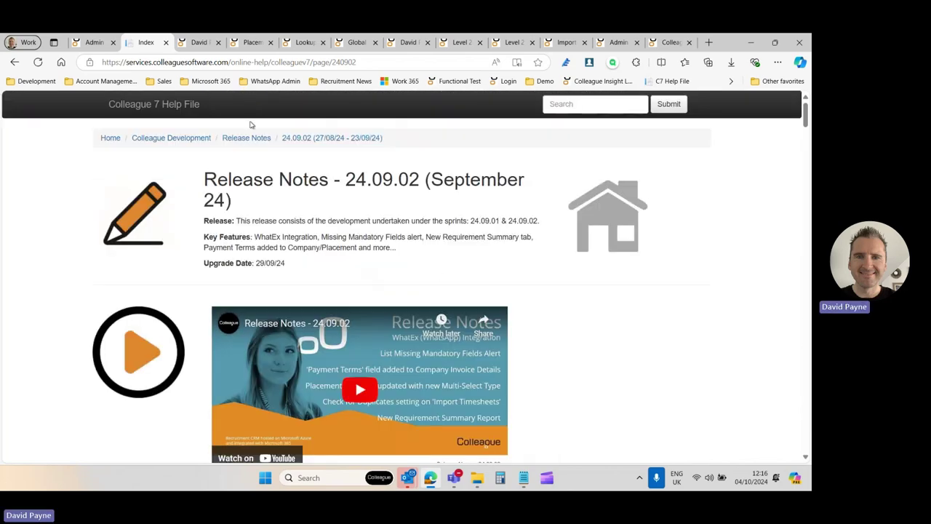
{"action": "scroll", "coordinate": [509, 291], "scroll_direction": "down", "scroll_amount": 3}
{"action": "scroll", "coordinate": [621, 318], "scroll_direction": "down", "scroll_amount": 2}
{"action": "scroll", "coordinate": [655, 322], "scroll_direction": "up", "scroll_amount": 5}
{"action": "key", "text": "alt+Tab"}
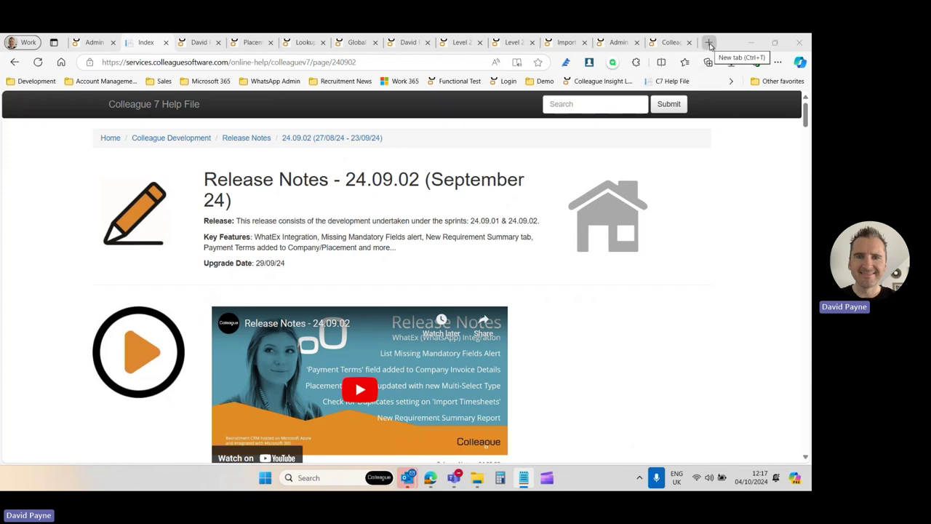
Sign out of the contact portal and the Colleague functional test site
{"action": "left_click", "coordinate": [665, 44]}
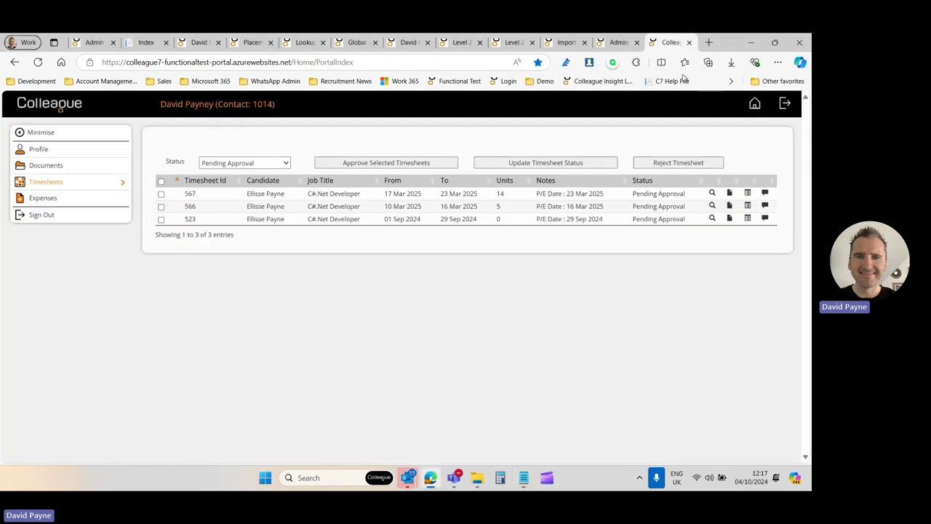
{"action": "left_click", "coordinate": [786, 99]}
{"action": "left_click", "coordinate": [617, 42]}
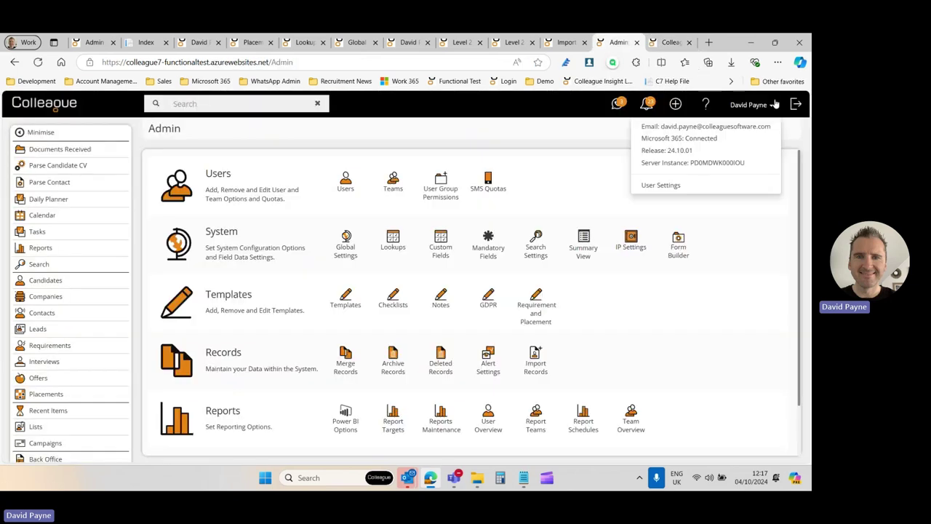
{"action": "left_click", "coordinate": [794, 106]}
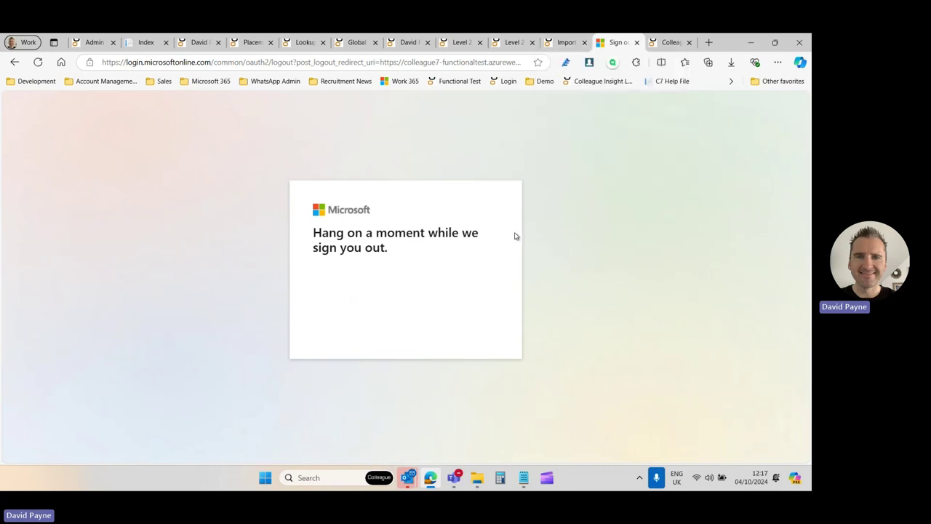
Sign back in to the Colleague functional test site with the saved credentials and open the candidate search
{"action": "left_click", "coordinate": [455, 81]}
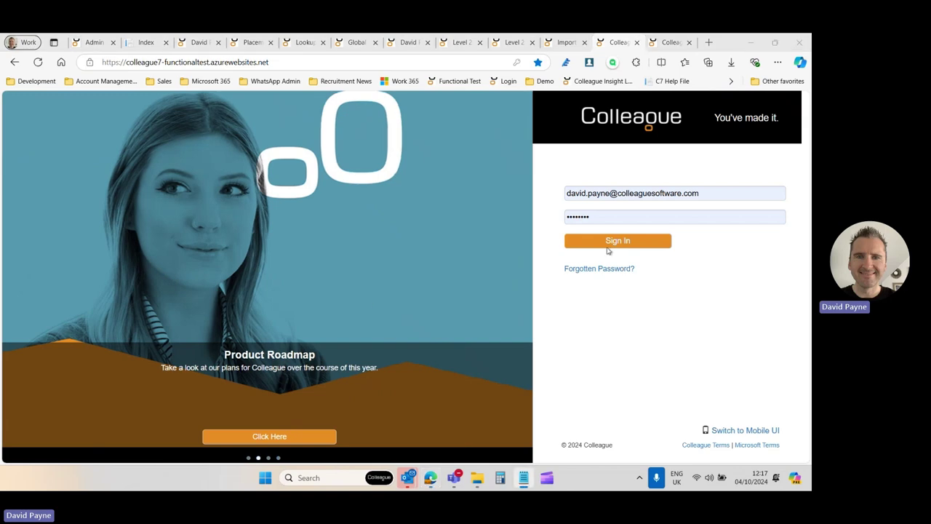
{"action": "left_click", "coordinate": [583, 242]}
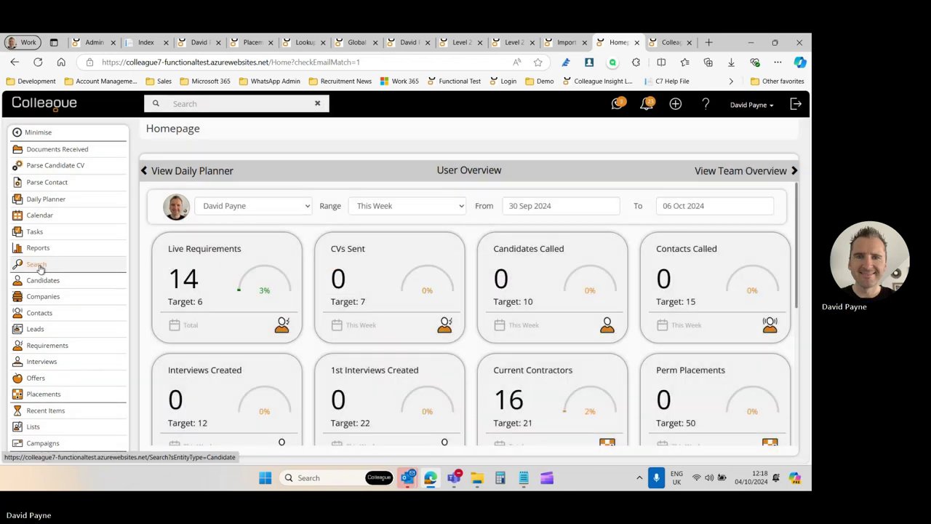
{"action": "left_click", "coordinate": [40, 267]}
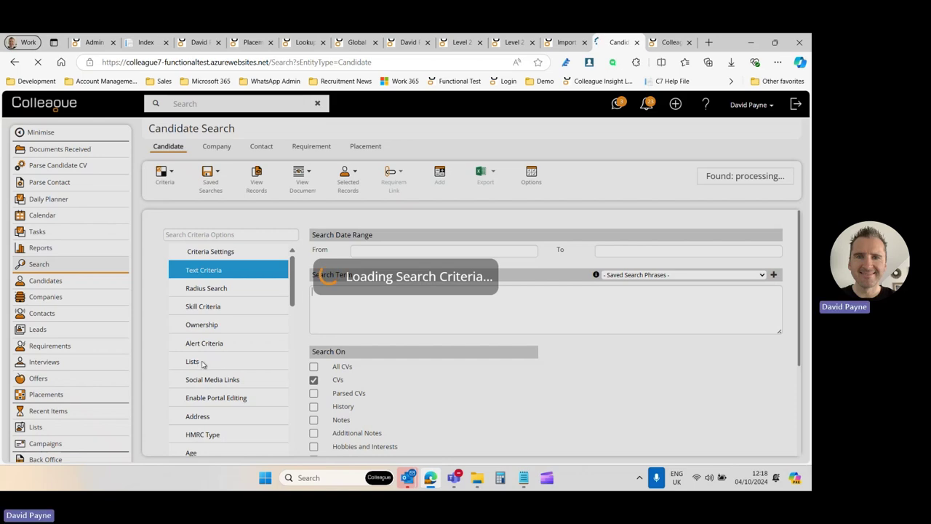
Review the candidate lists offered under the Lists search criteria, including shared lists and those owned by other users
{"action": "left_click", "coordinate": [203, 364]}
{"action": "scroll", "coordinate": [427, 356], "scroll_direction": "down", "scroll_amount": 3}
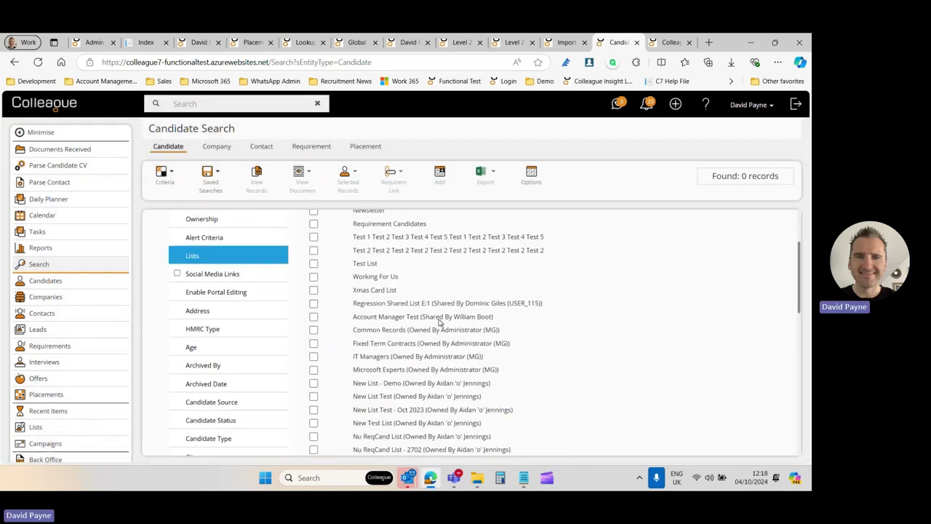
{"action": "scroll", "coordinate": [439, 362], "scroll_direction": "down", "scroll_amount": 4}
{"action": "scroll", "coordinate": [465, 374], "scroll_direction": "up", "scroll_amount": 7}
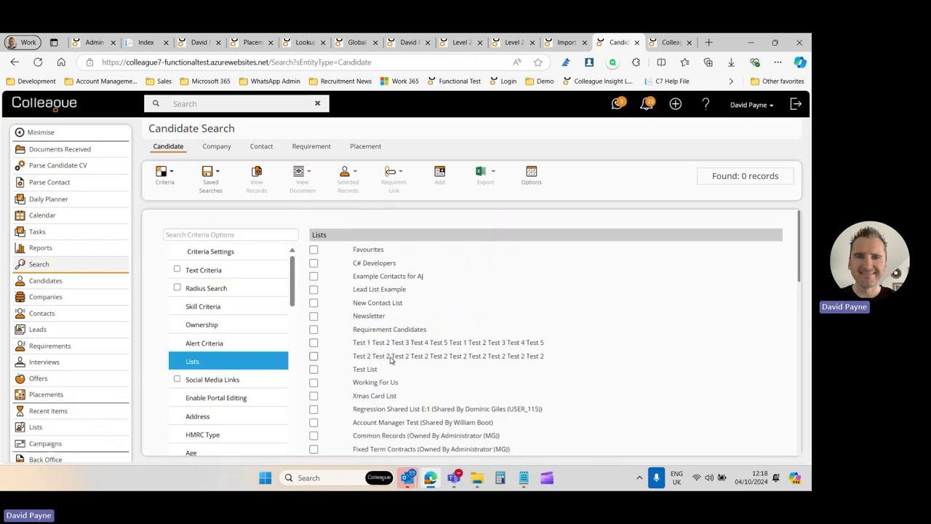
Open the company selection page and view the choices under Wildcard Options, leaving it set to Contains
{"action": "left_click", "coordinate": [48, 300]}
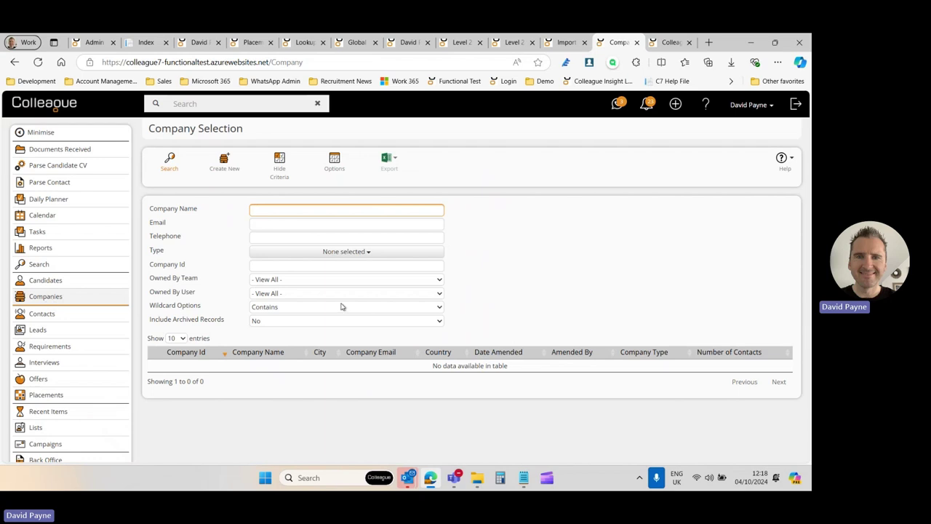
{"action": "left_click_drag", "start_coordinate": [155, 308], "coordinate": [210, 308]}
{"action": "left_click", "coordinate": [270, 308]}
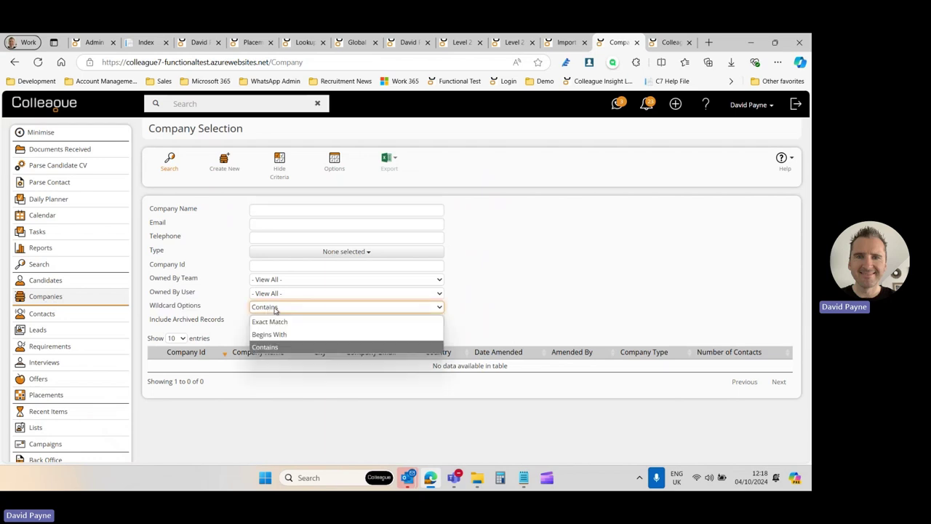
{"action": "left_click", "coordinate": [226, 308]}
{"action": "left_click", "coordinate": [270, 308]}
{"action": "left_click", "coordinate": [226, 307]}
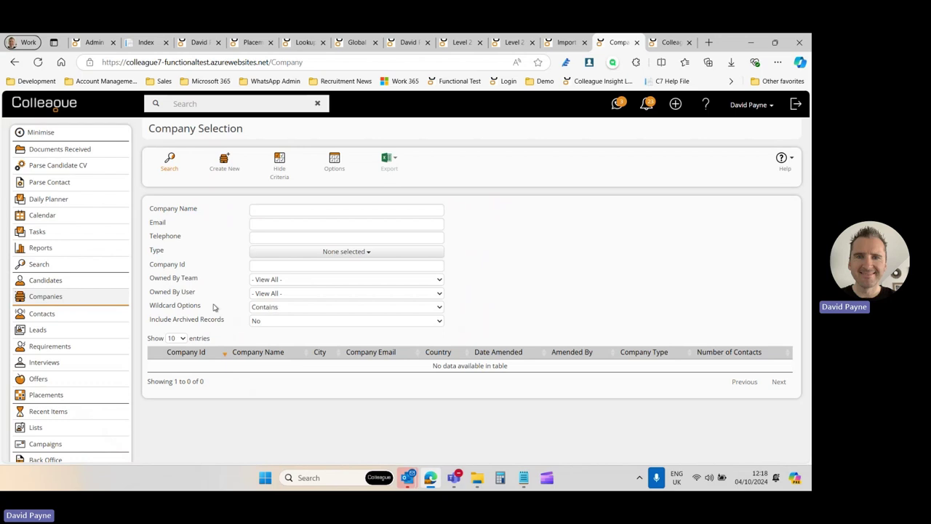
View the functional test portal's sign-in page and return to the company selection page
{"action": "key", "text": "alt+Tab"}
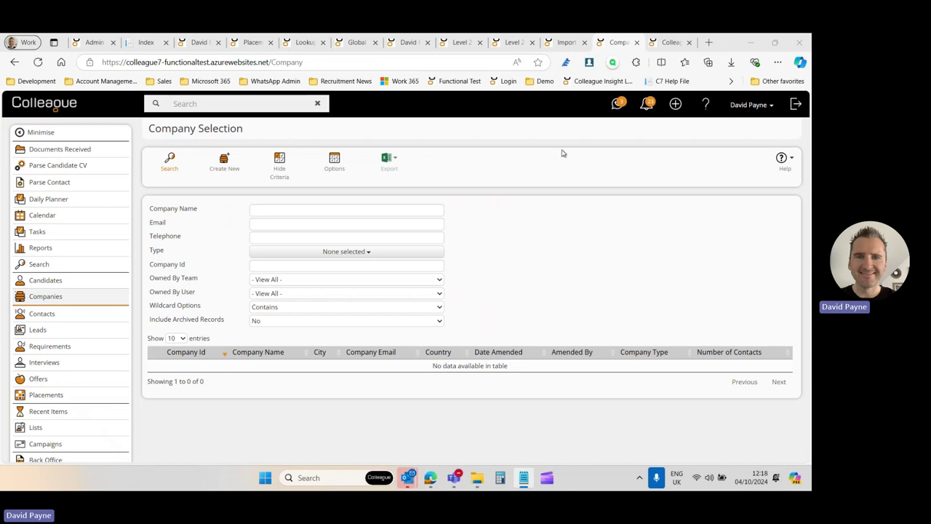
{"action": "left_click", "coordinate": [668, 43]}
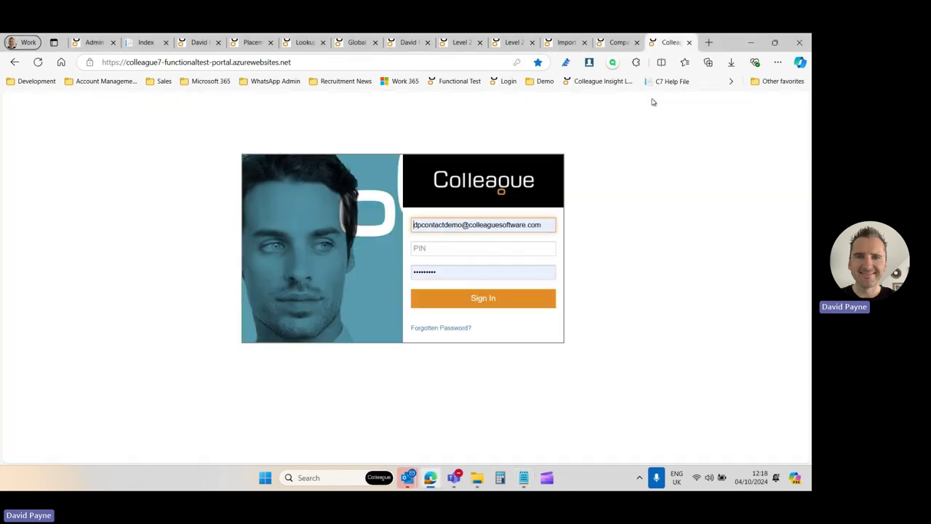
{"action": "left_click", "coordinate": [619, 42]}
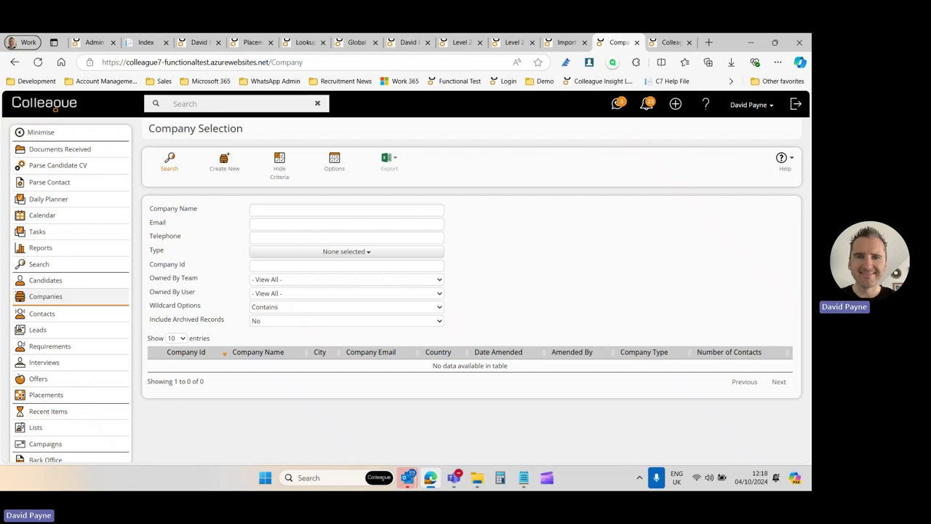
View the Import Records options in the functional test site's Admin area and return to the Admin overview
{"action": "scroll", "coordinate": [44, 436], "scroll_direction": "down", "scroll_amount": 1}
{"action": "left_click", "coordinate": [24, 449]}
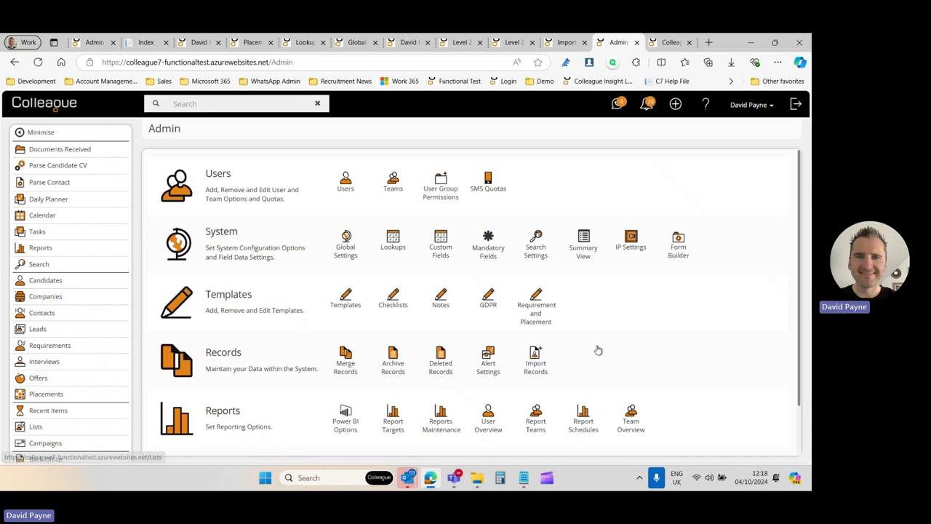
{"action": "left_click", "coordinate": [535, 371]}
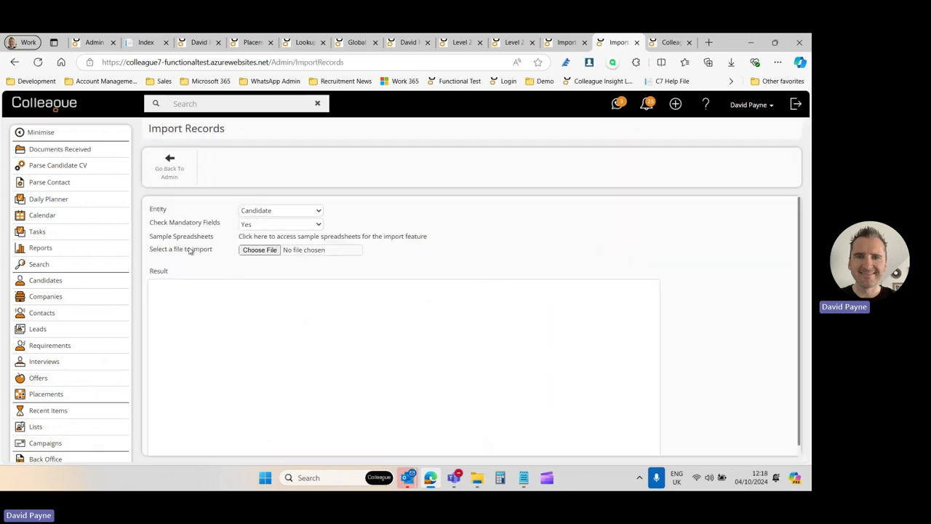
{"action": "left_click", "coordinate": [172, 172]}
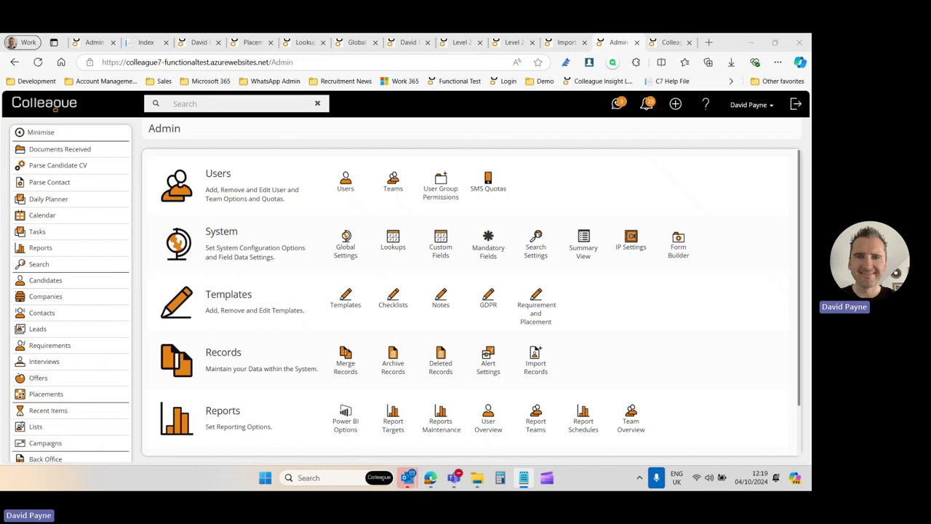
Switch to the Admin page of the login.colleague7.com site
{"action": "left_click", "coordinate": [667, 329]}
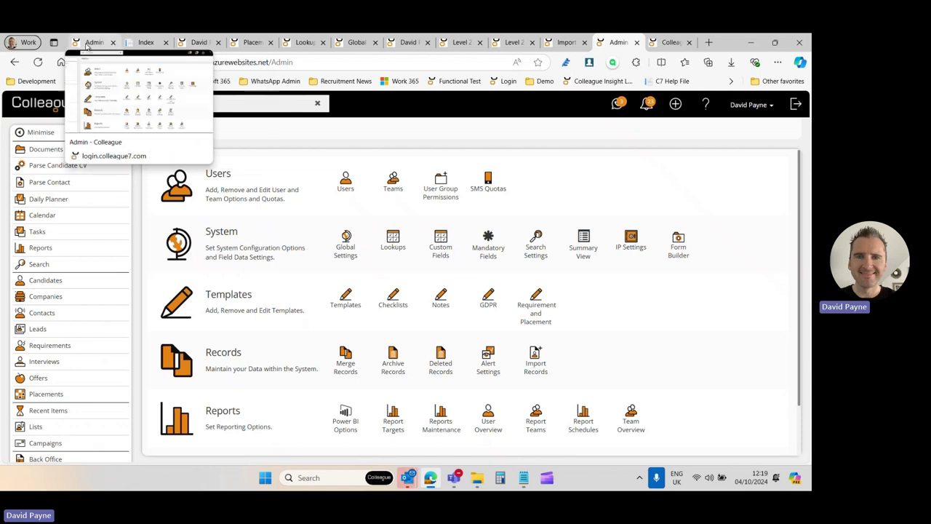
{"action": "left_click", "coordinate": [95, 42]}
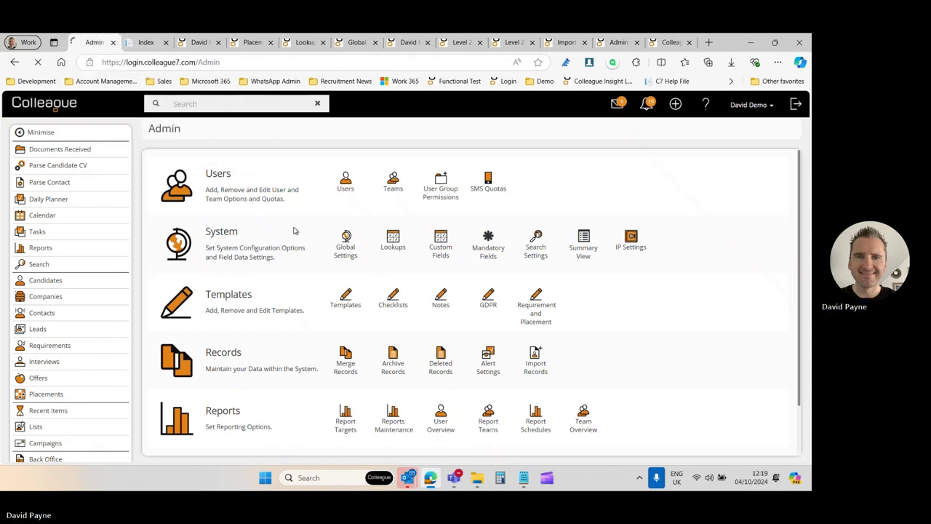